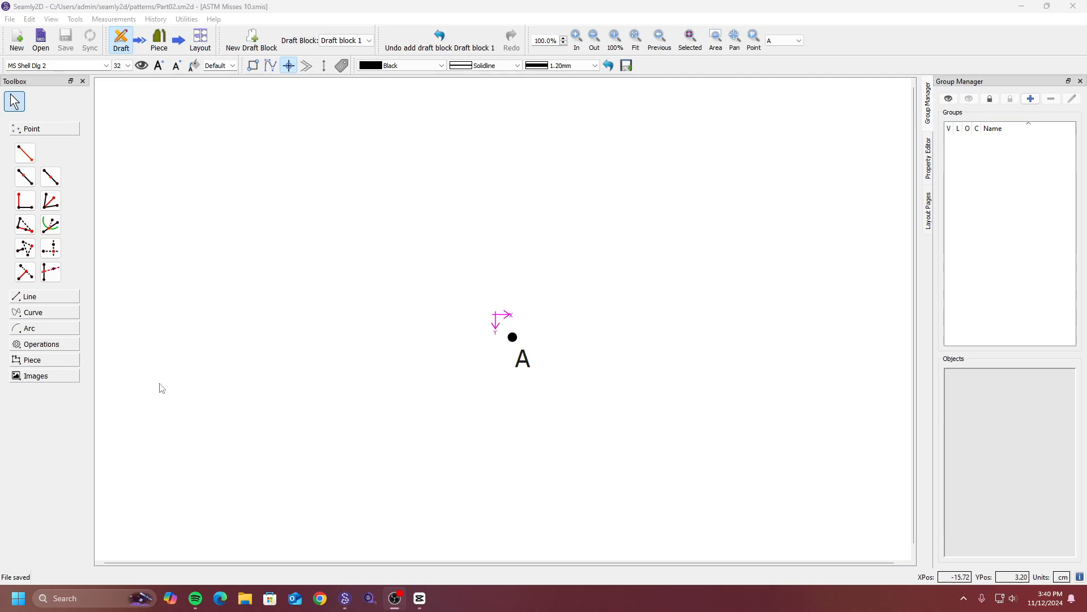
Examine the name and coordinates in the properties of base point A, leaving them as they are.
drag(461, 275, 578, 434)
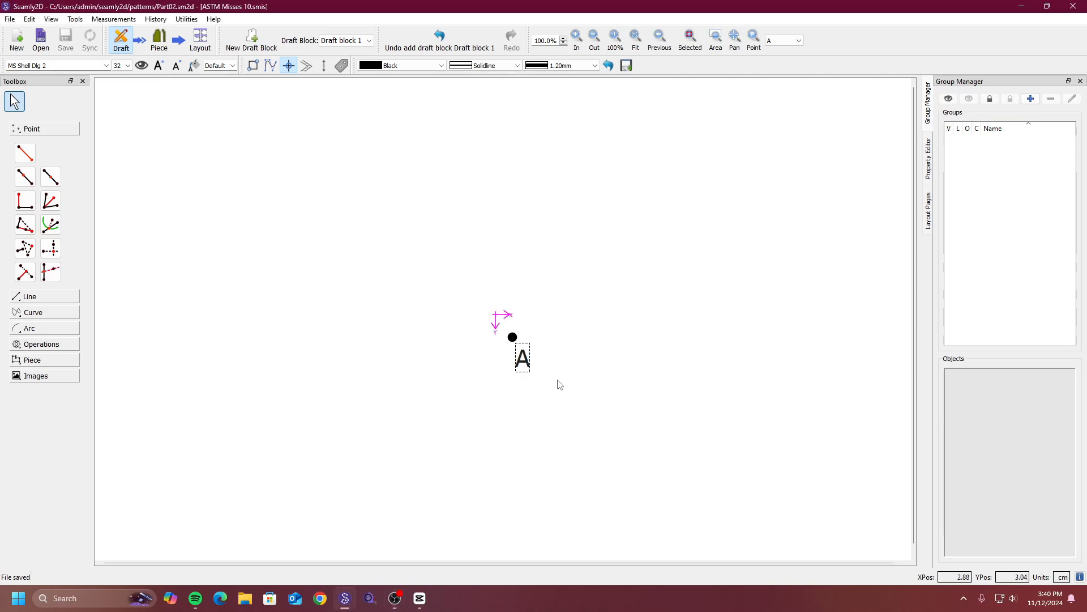
right_click(528, 365)
click(509, 360)
right_click(525, 358)
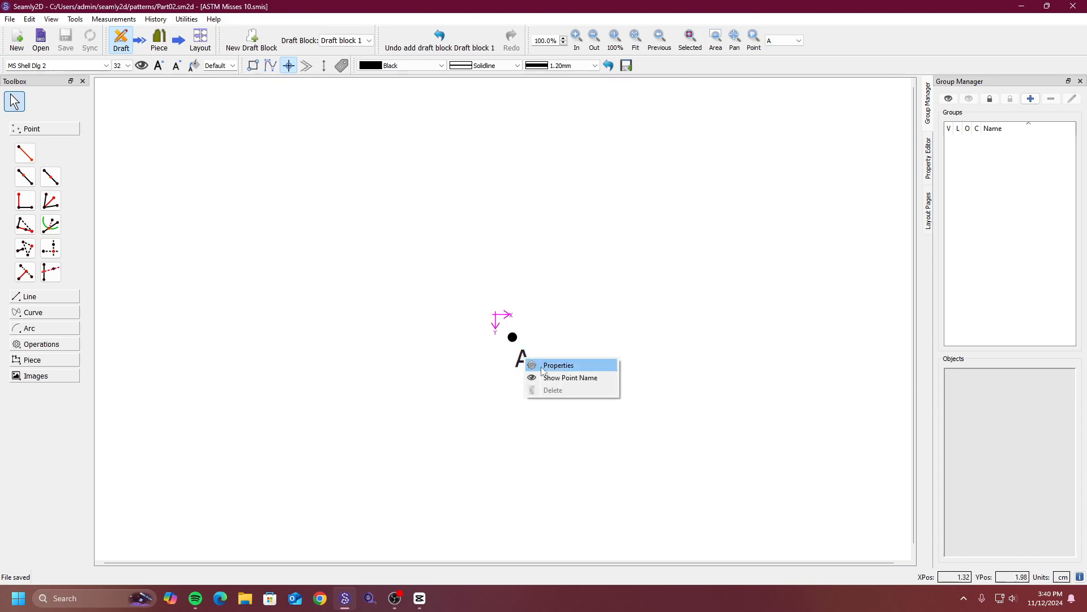
click(558, 365)
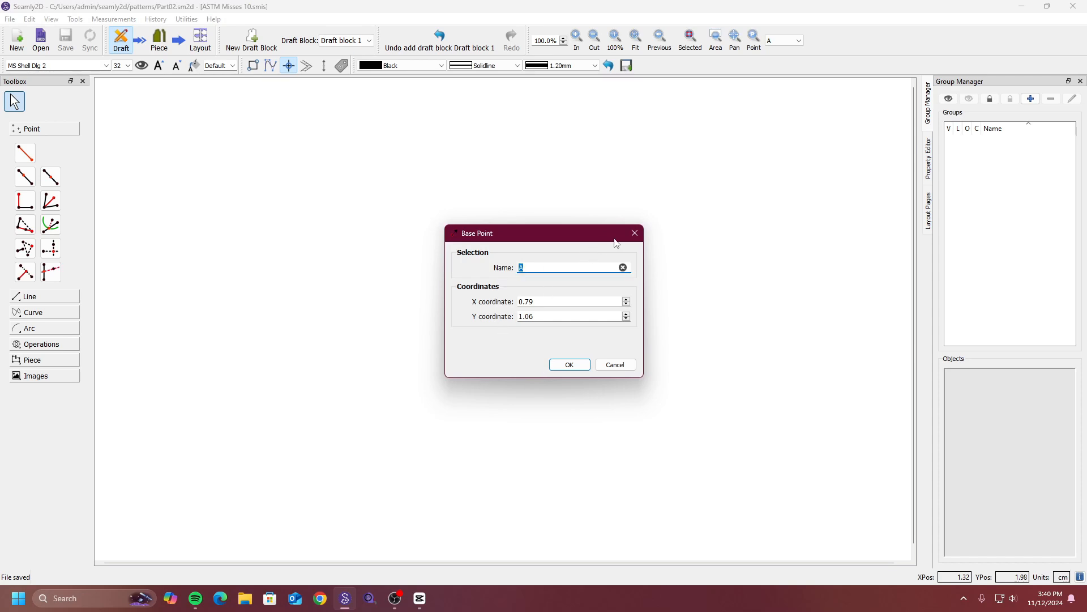
click(635, 233)
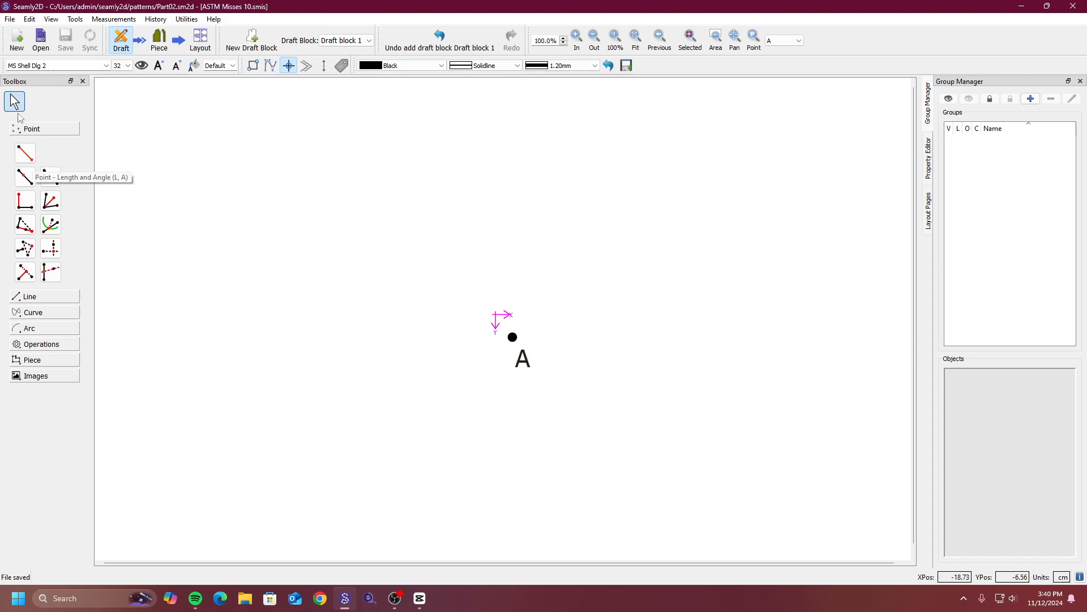
click(25, 153)
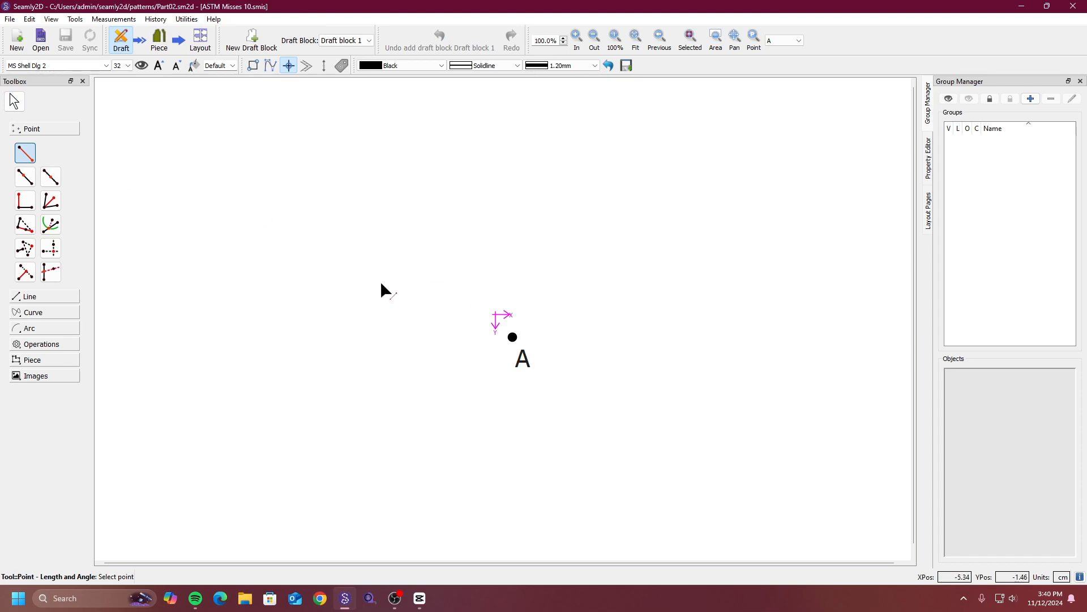
click(15, 102)
right_click(527, 363)
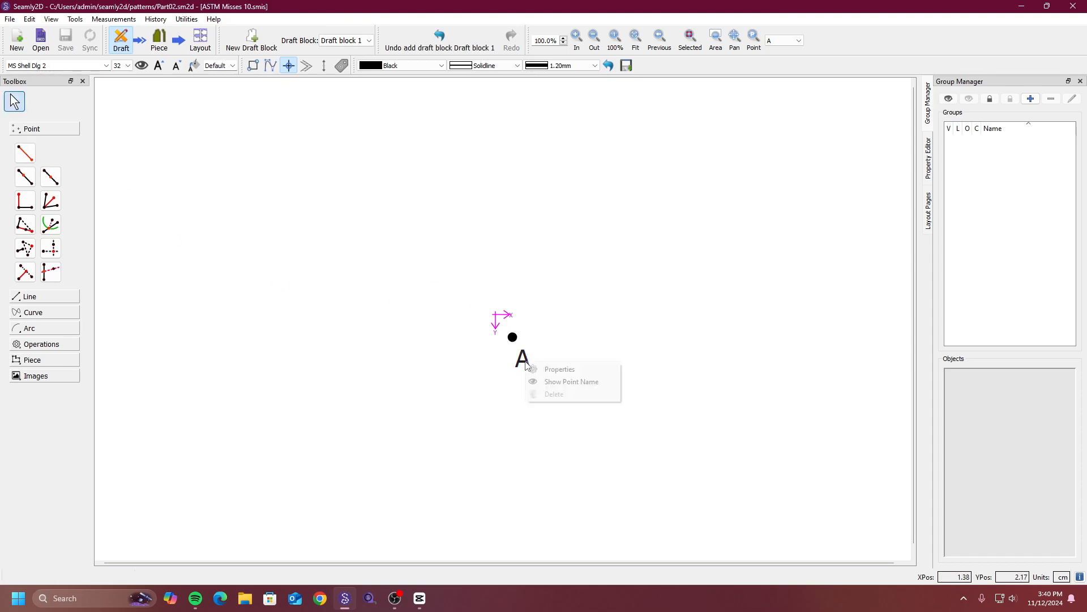
click(3, 99)
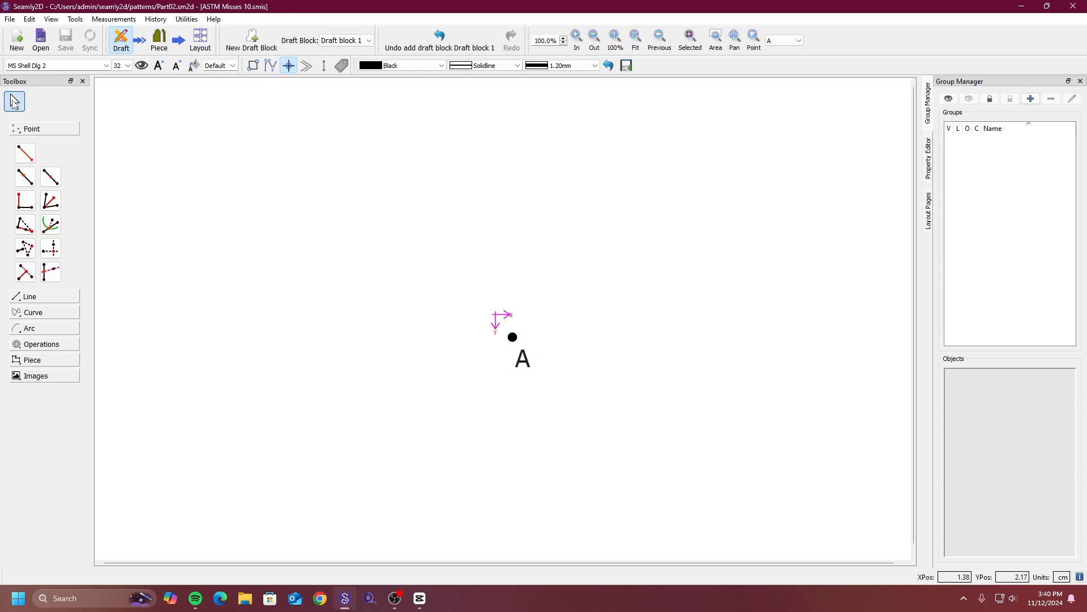
Create a Length and Angle point from base point A with a length of 10 cm and an angle of about 12°.
click(26, 156)
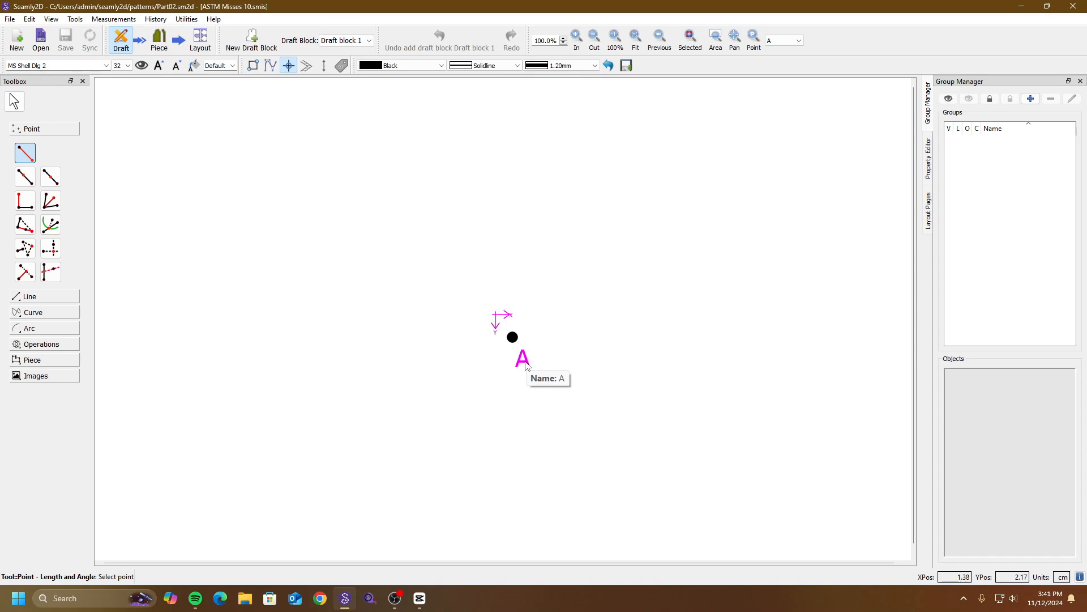
click(519, 358)
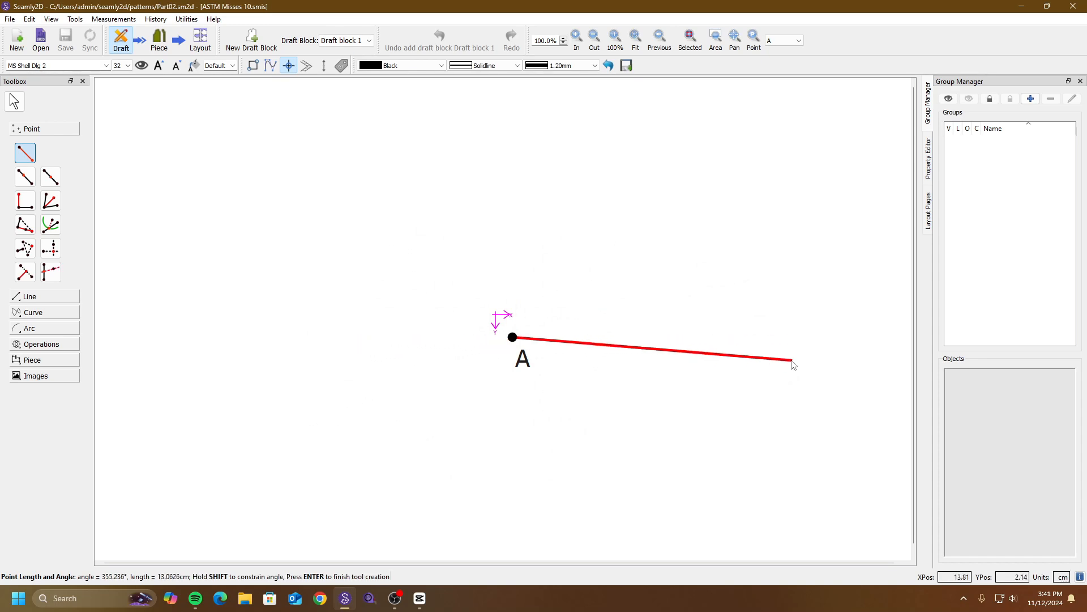
click(744, 291)
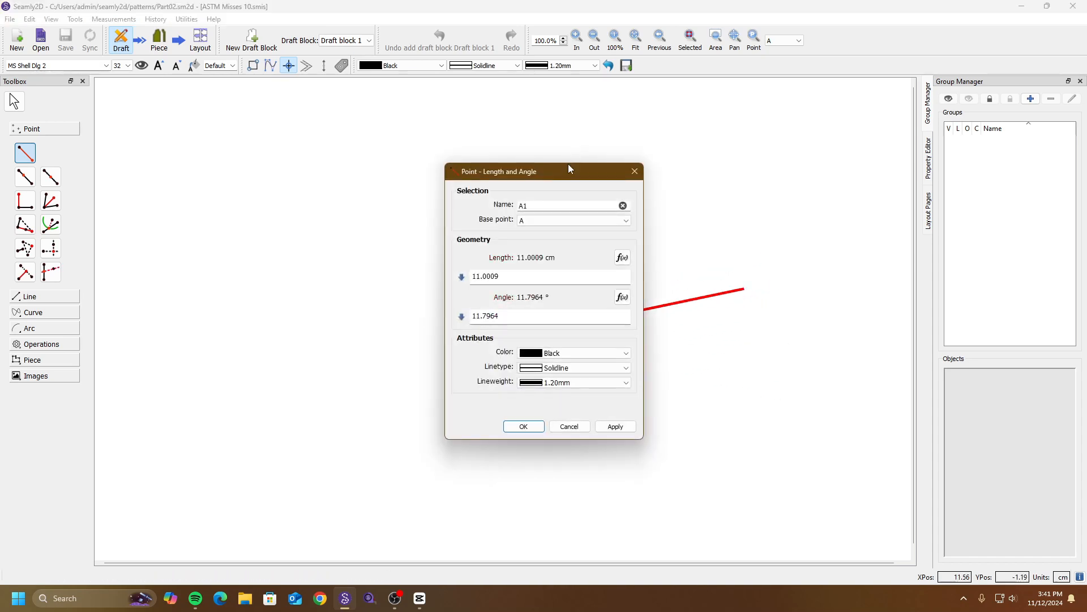
drag(571, 176, 381, 150)
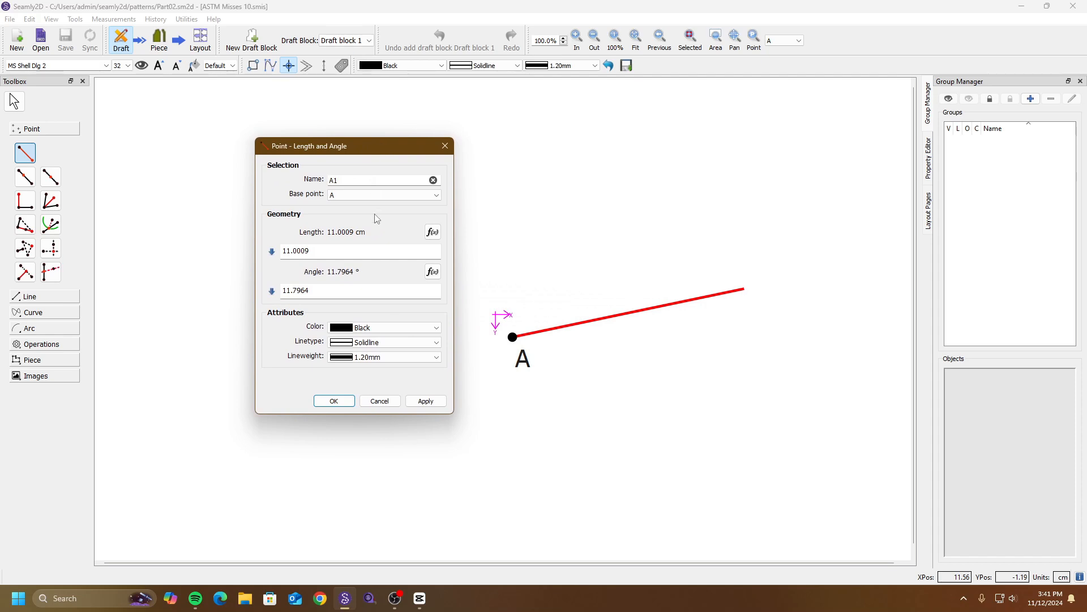
drag(356, 251, 281, 250)
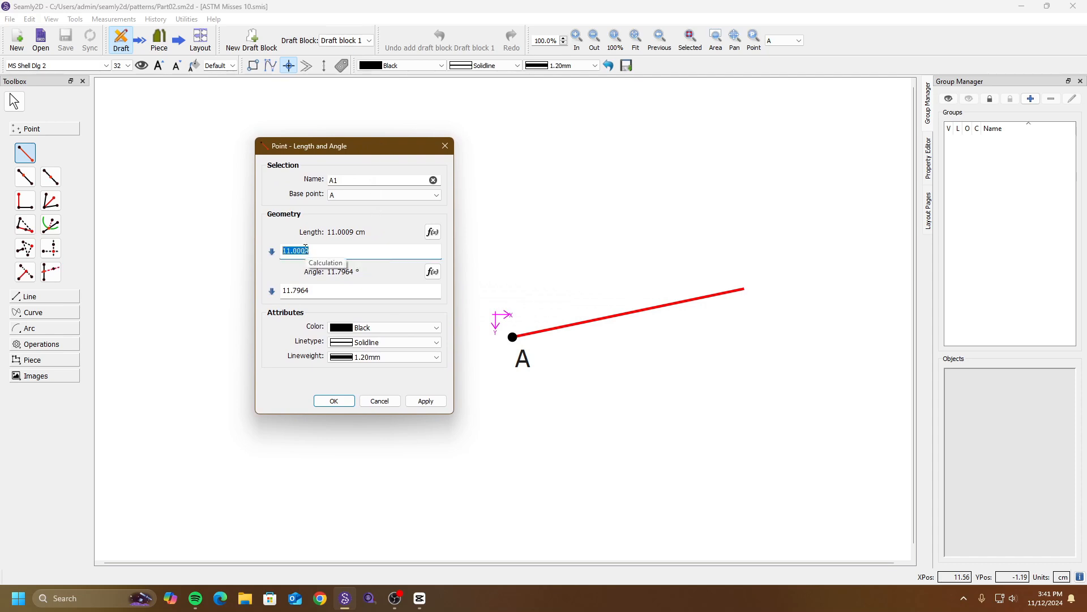
text(0)
key(BackSpace)
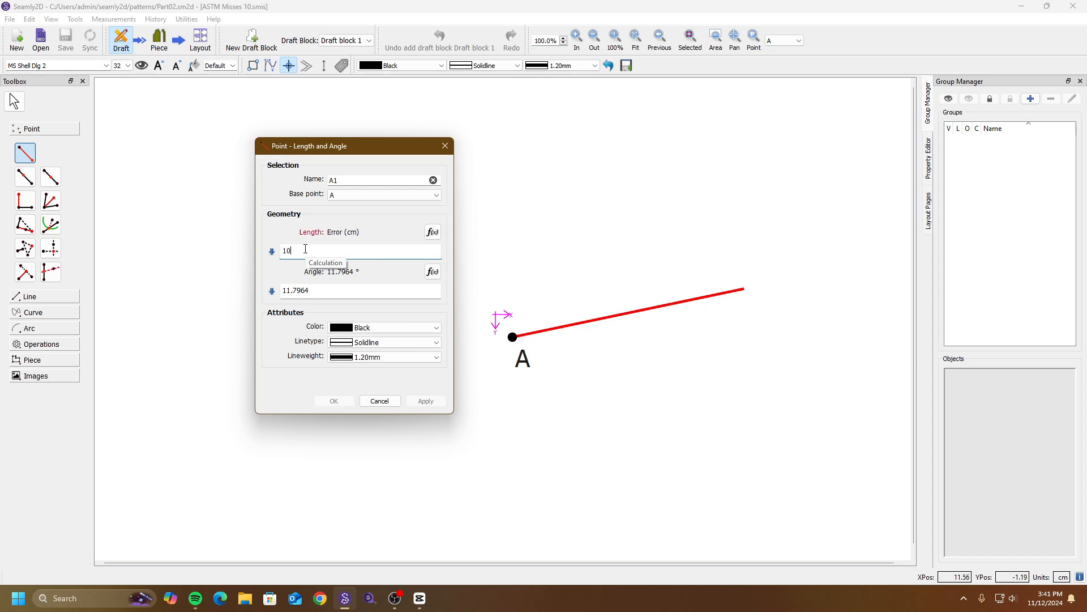
text(10)
click(426, 400)
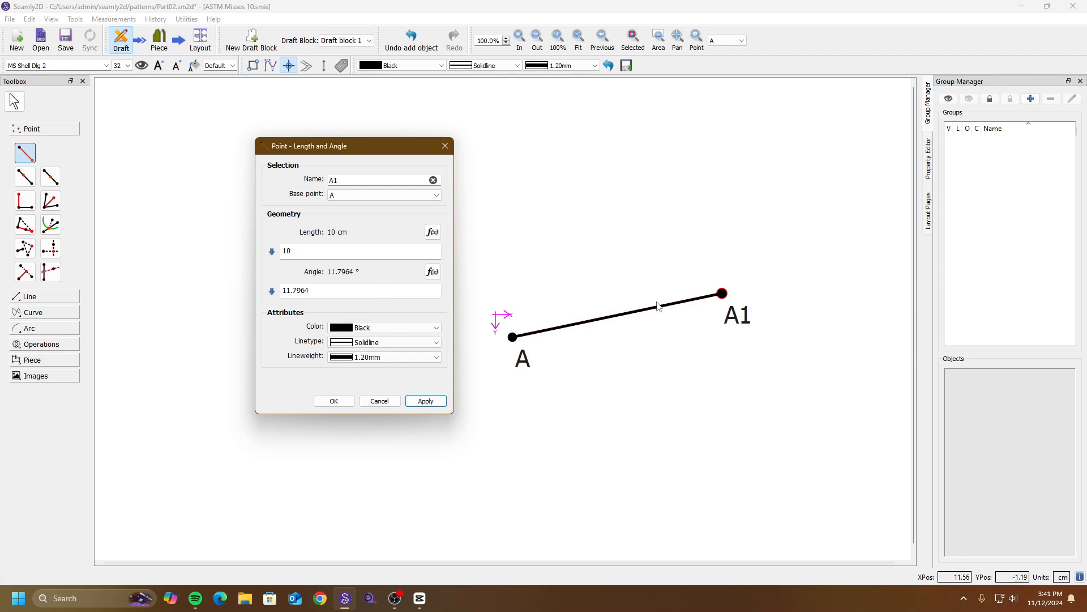
Set the angle of point A1 to 0° and apply it.
double_click(357, 289)
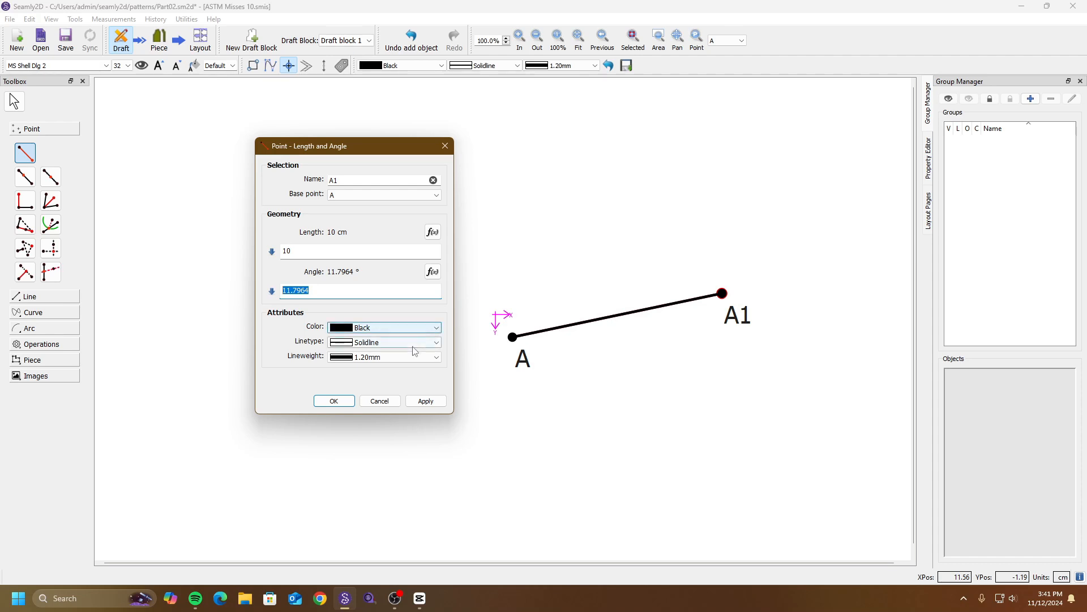
drag(386, 150, 326, 150)
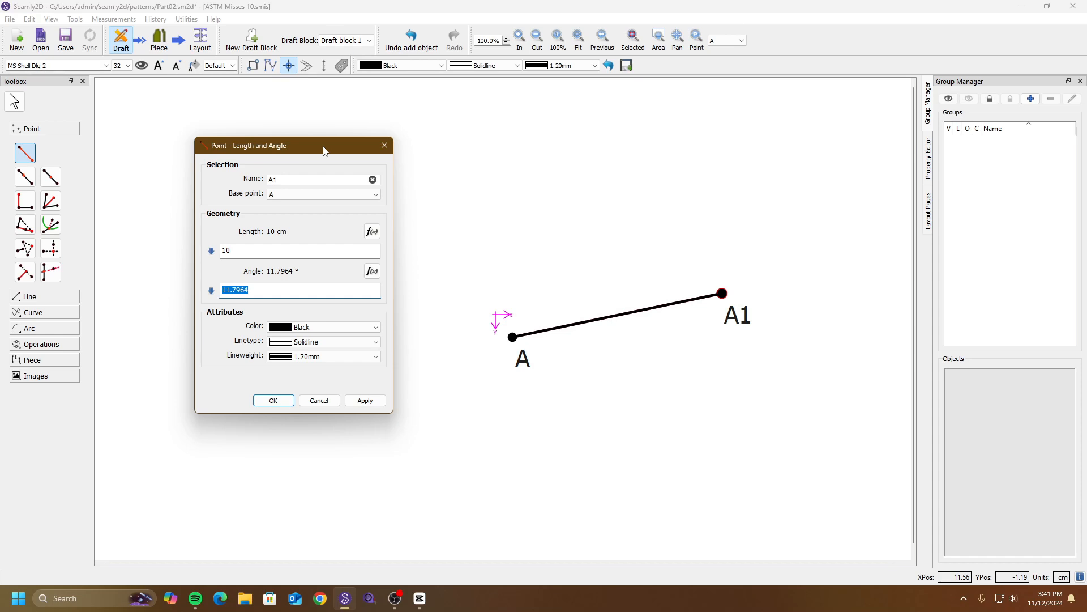
text(0)
click(365, 400)
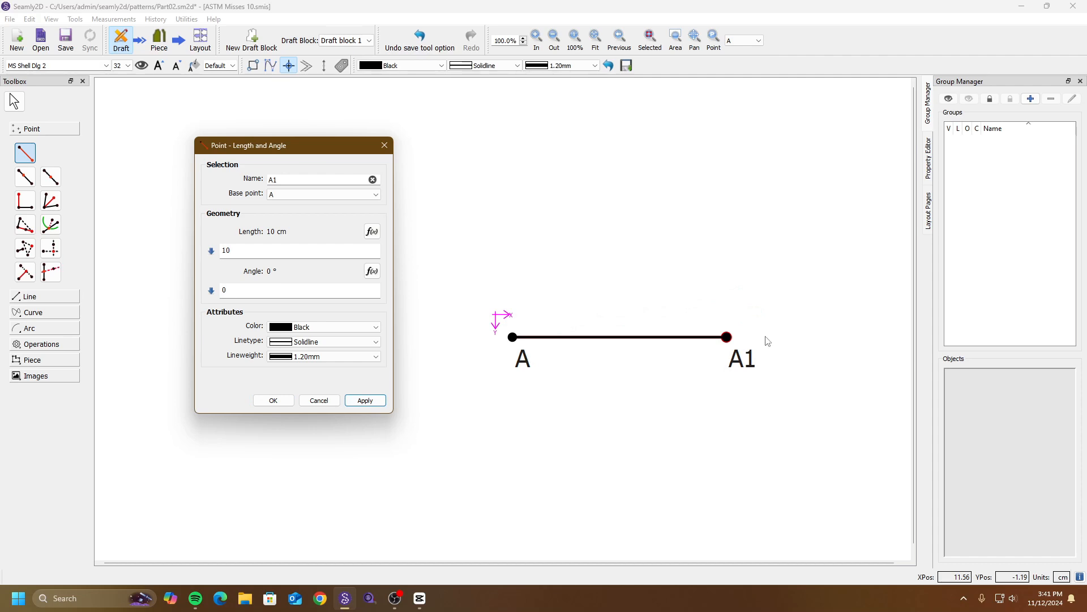
Apply an angle of 180° to point A1, followed by an angle of 90°.
double_click(292, 293)
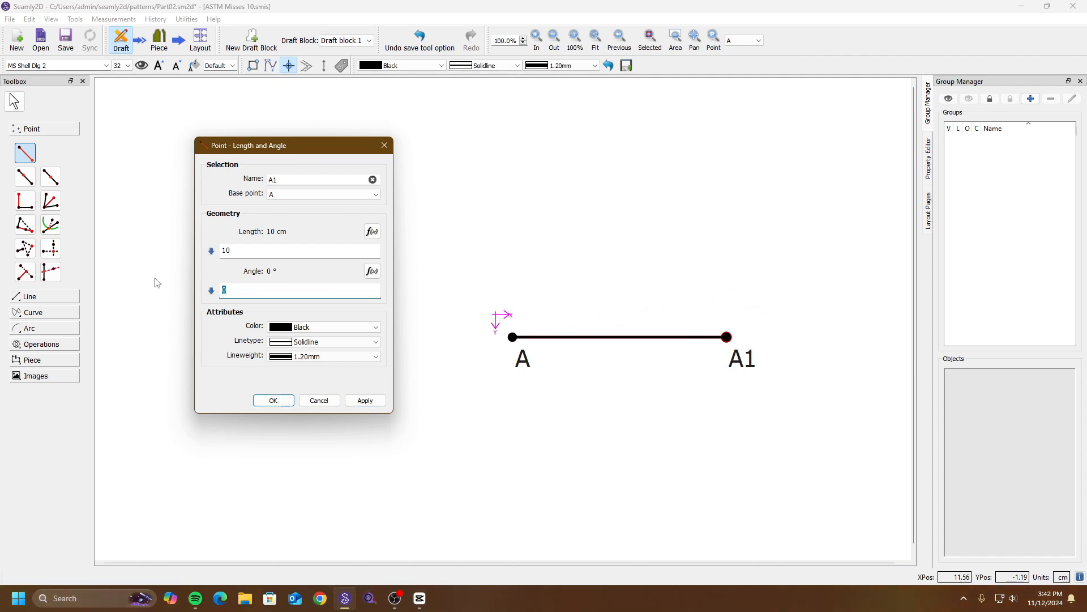
click(357, 400)
drag(310, 154, 227, 172)
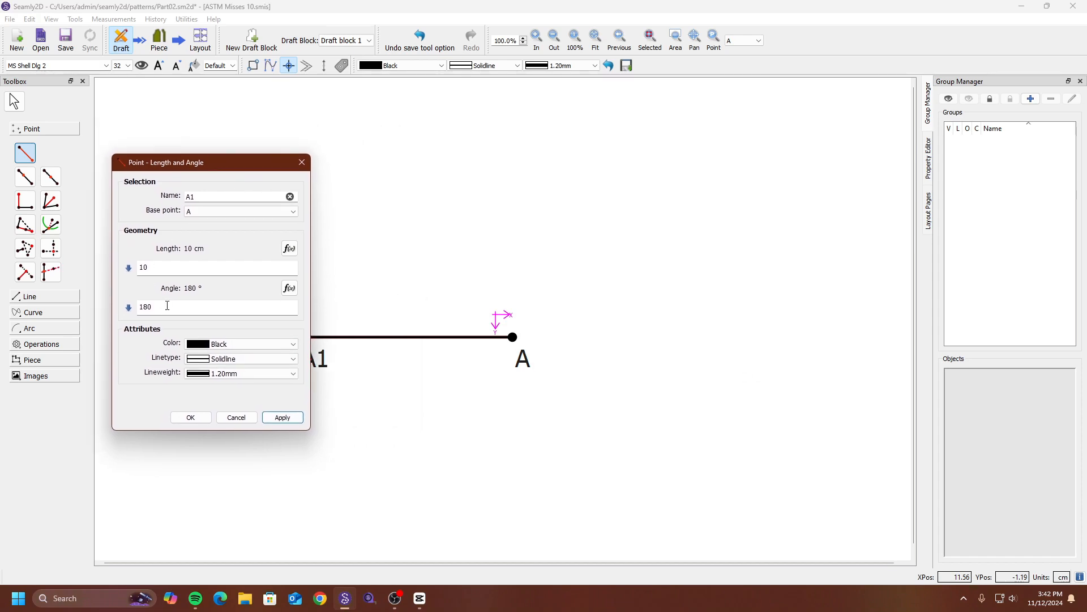
double_click(169, 306)
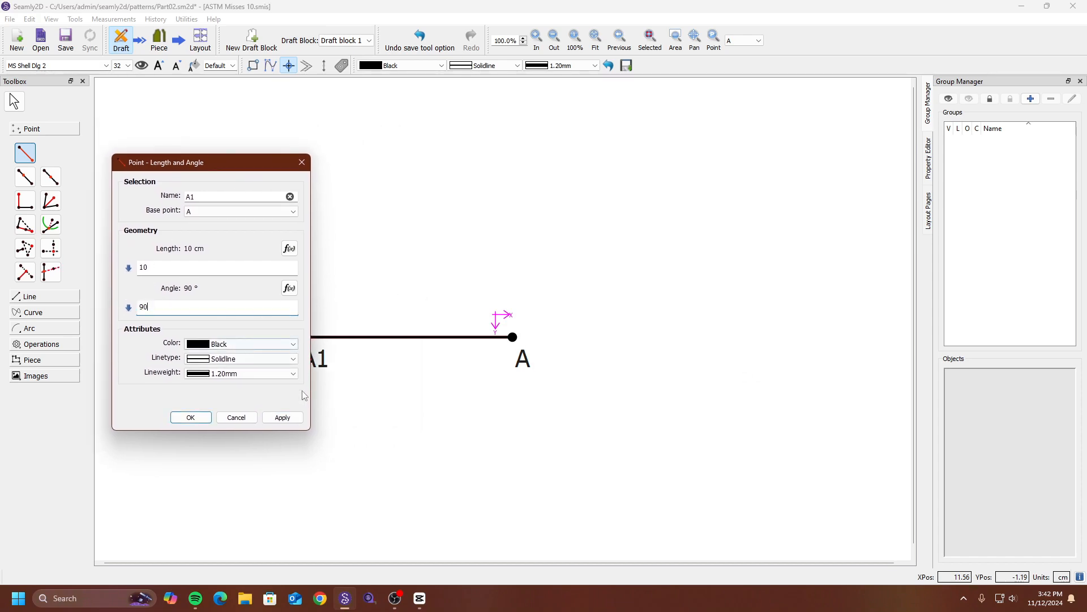
click(282, 417)
Apply an angle of 270° to point A1, followed by an angle of 15°.
double_click(204, 311)
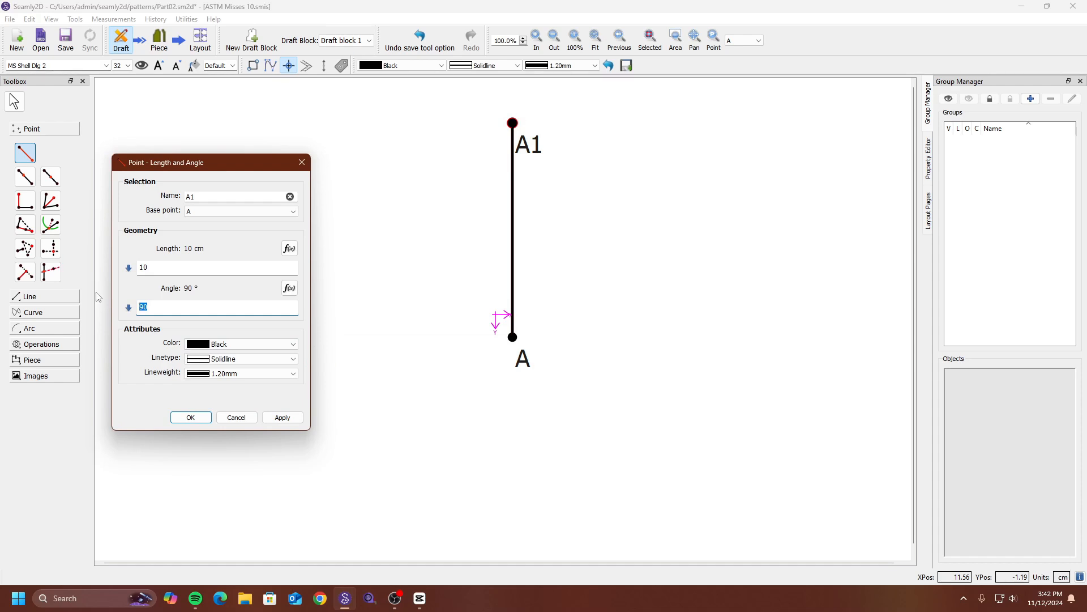
text(270)
click(282, 417)
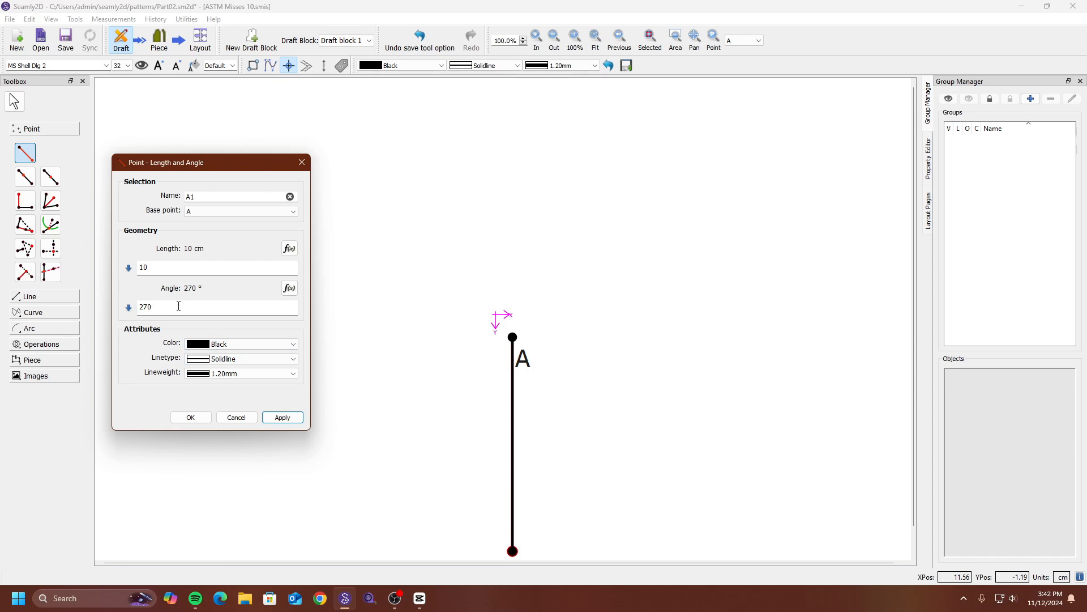
double_click(178, 306)
text(15)
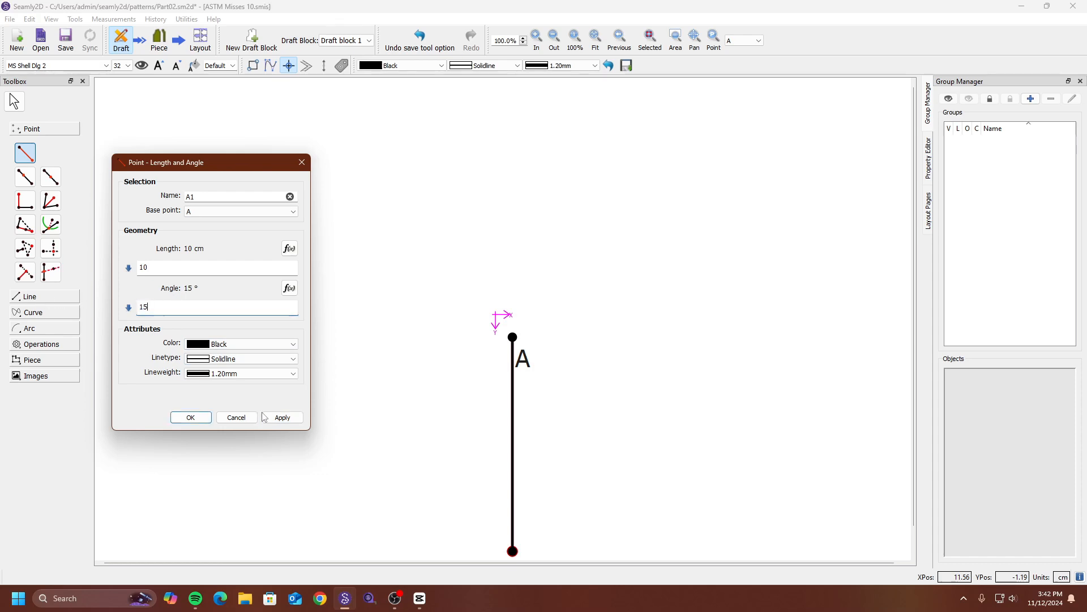
click(282, 417)
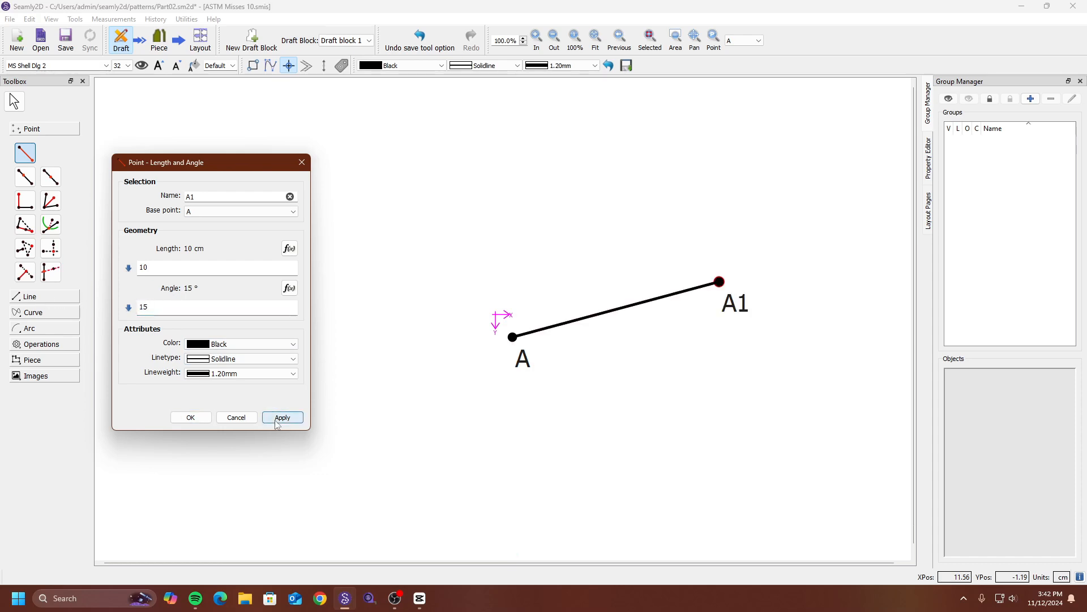
Apply an angle of -15° to point A1 and set it back to 0°.
double_click(227, 310)
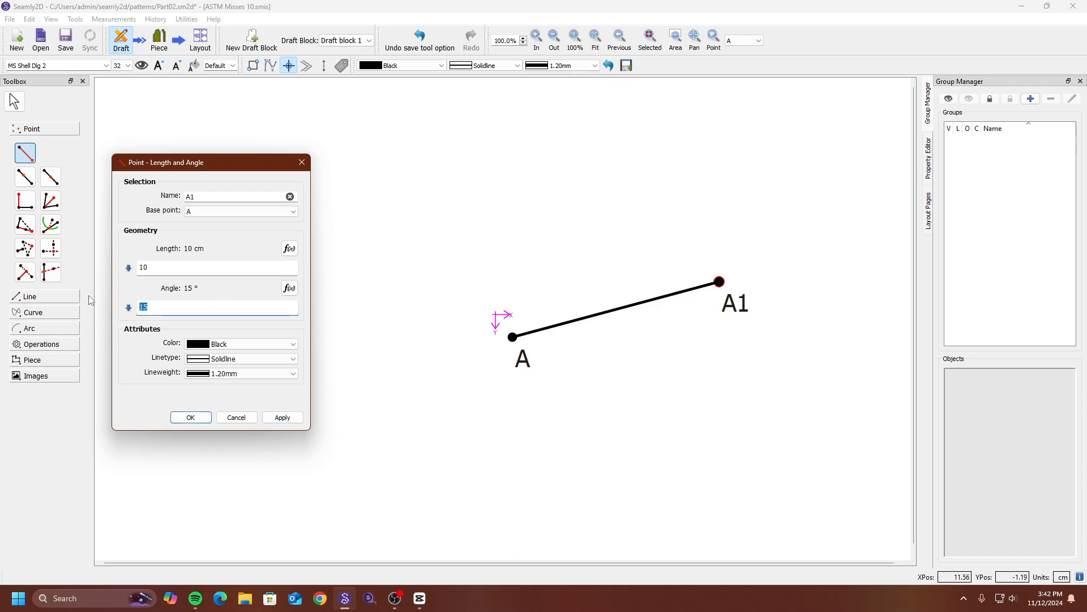
text(-15)
click(282, 417)
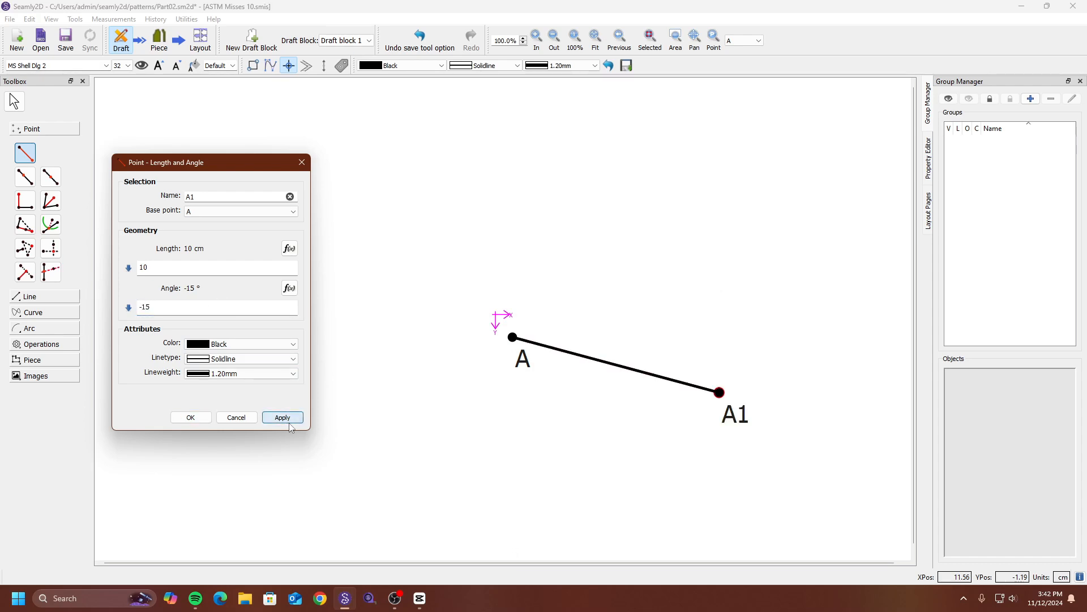
click(221, 308)
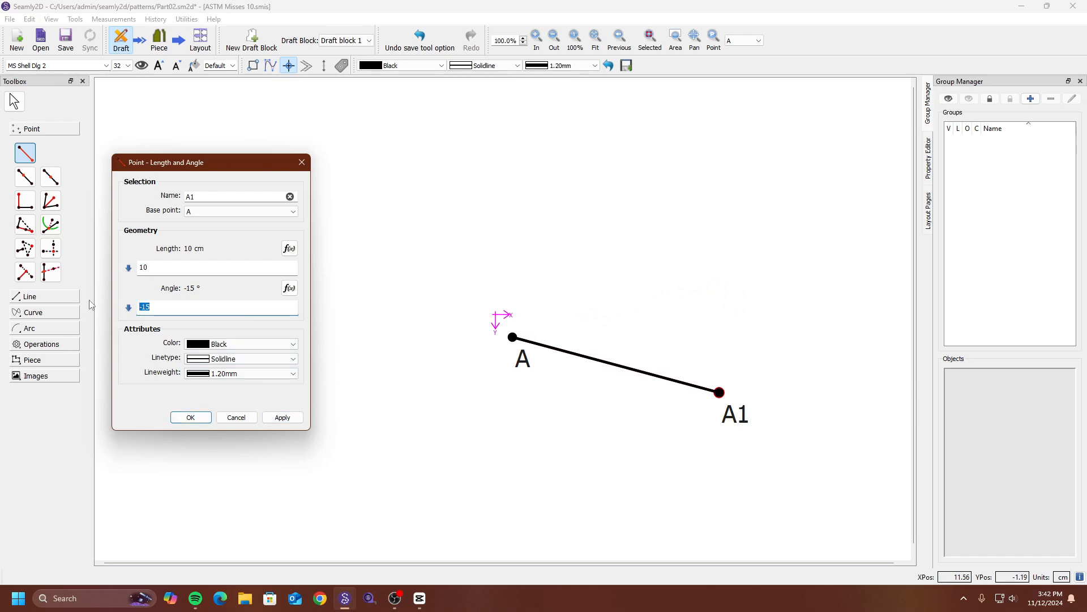
text(0)
click(282, 417)
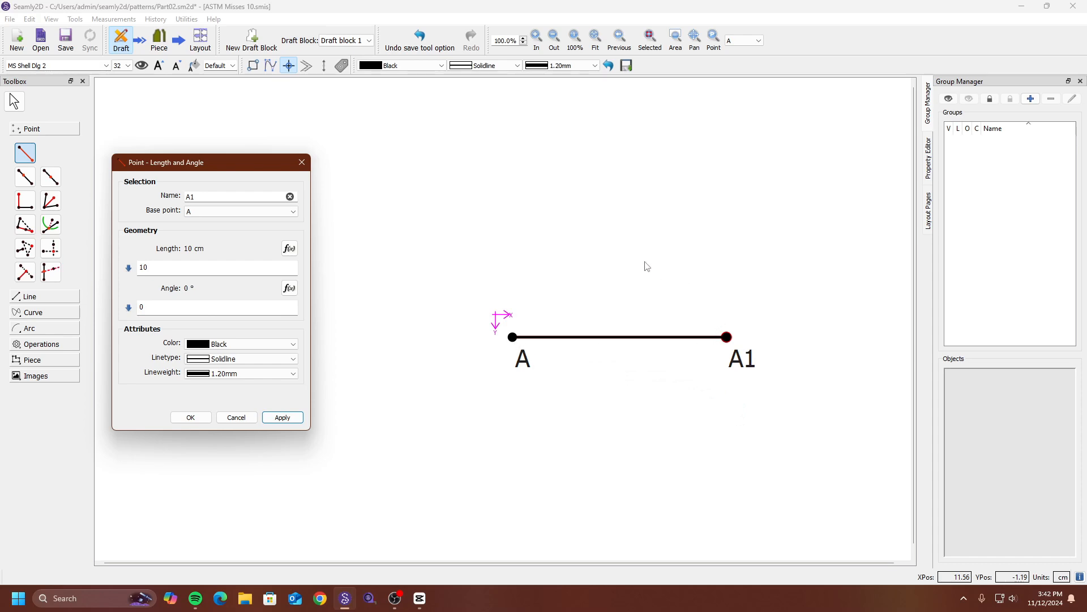
Apply an angle of 15° to point A1, followed by an angle of 20°.
drag(164, 307, 87, 294)
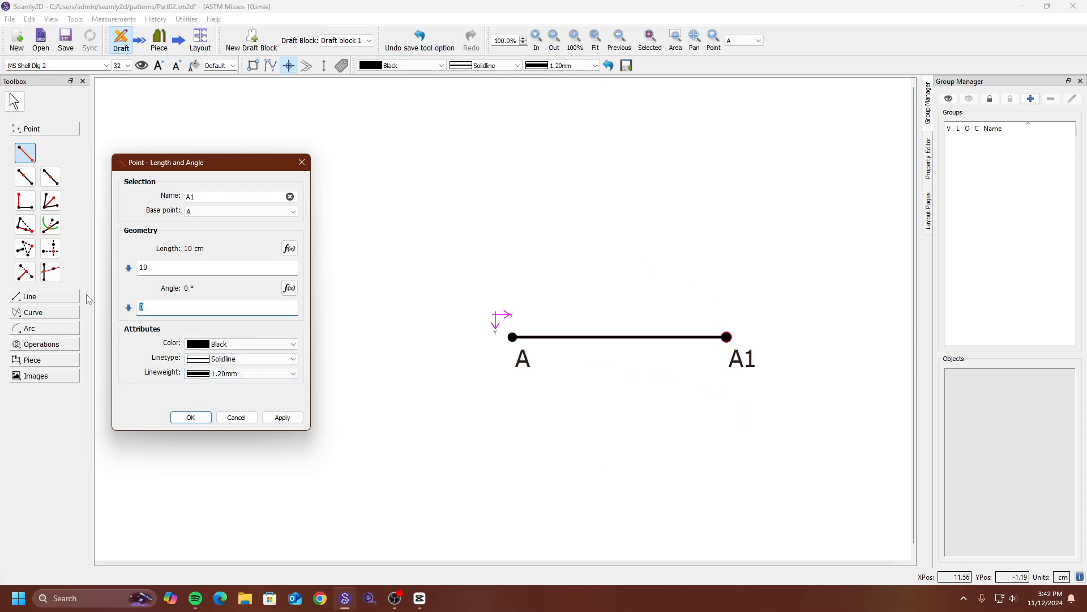
click(293, 419)
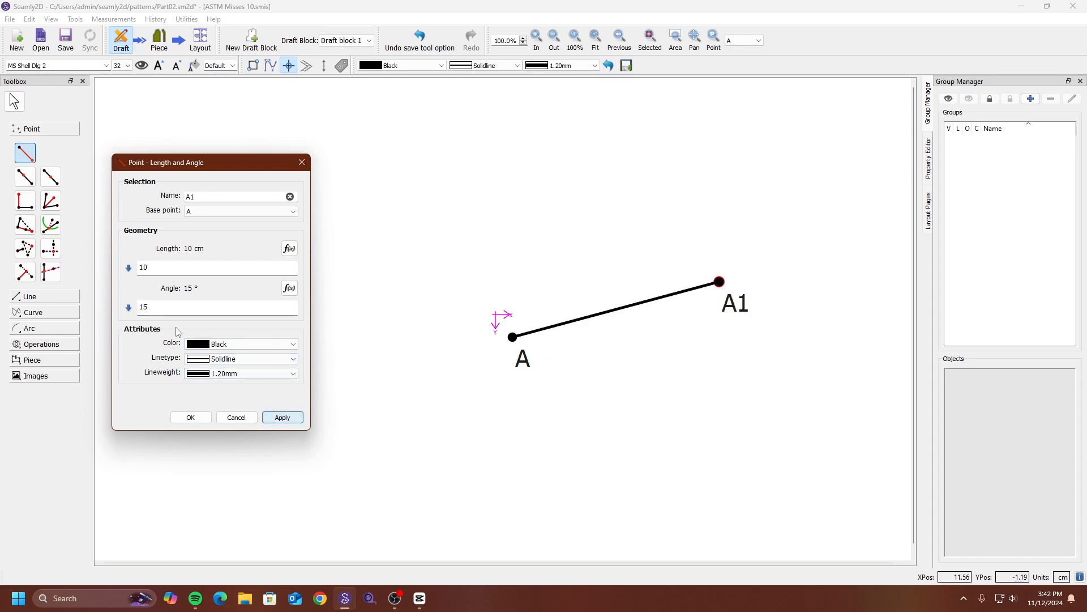
drag(164, 307, 102, 278)
text(20)
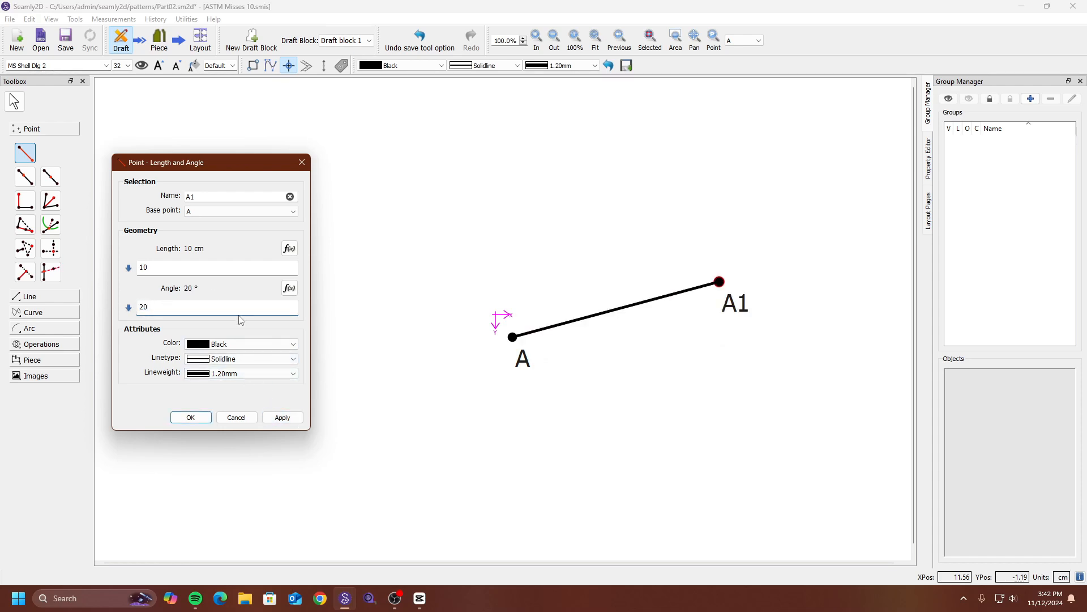
click(283, 418)
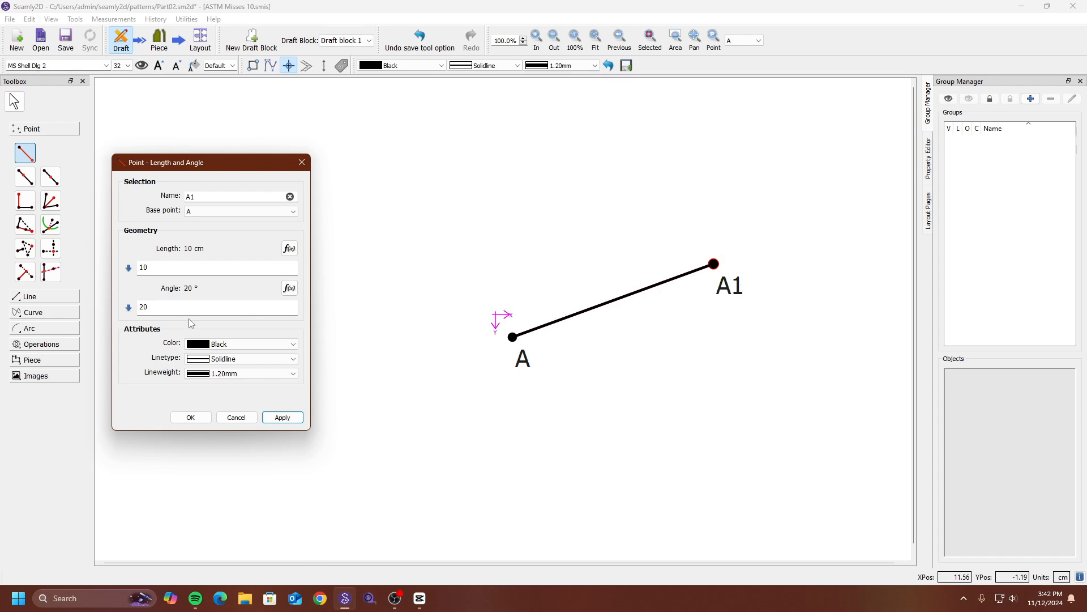
Set the angle of point A1 to 360° and apply it.
drag(185, 309, 91, 296)
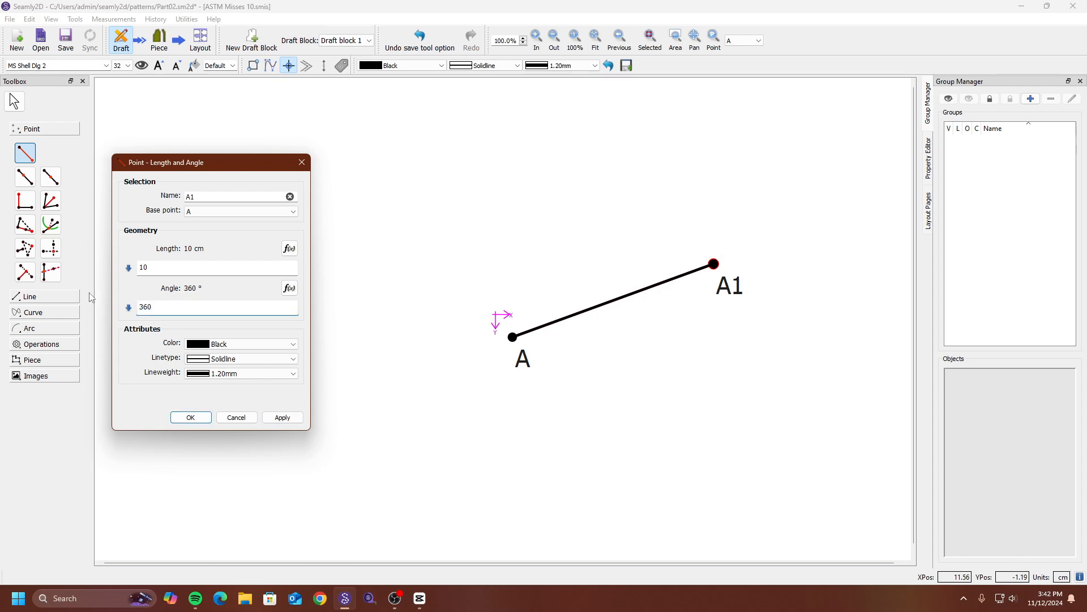
click(290, 417)
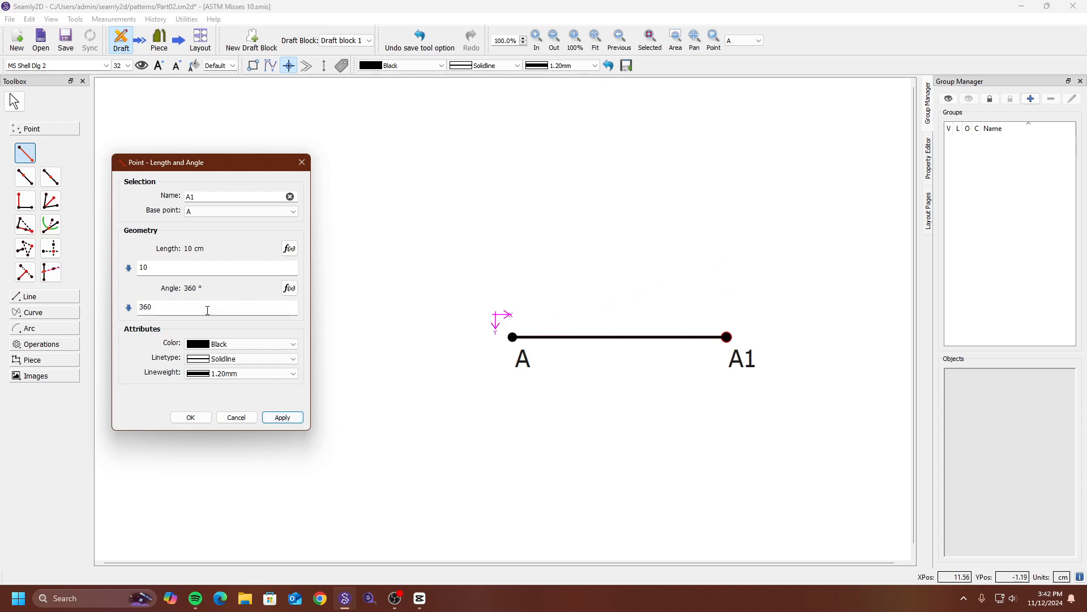
drag(207, 311, 149, 308)
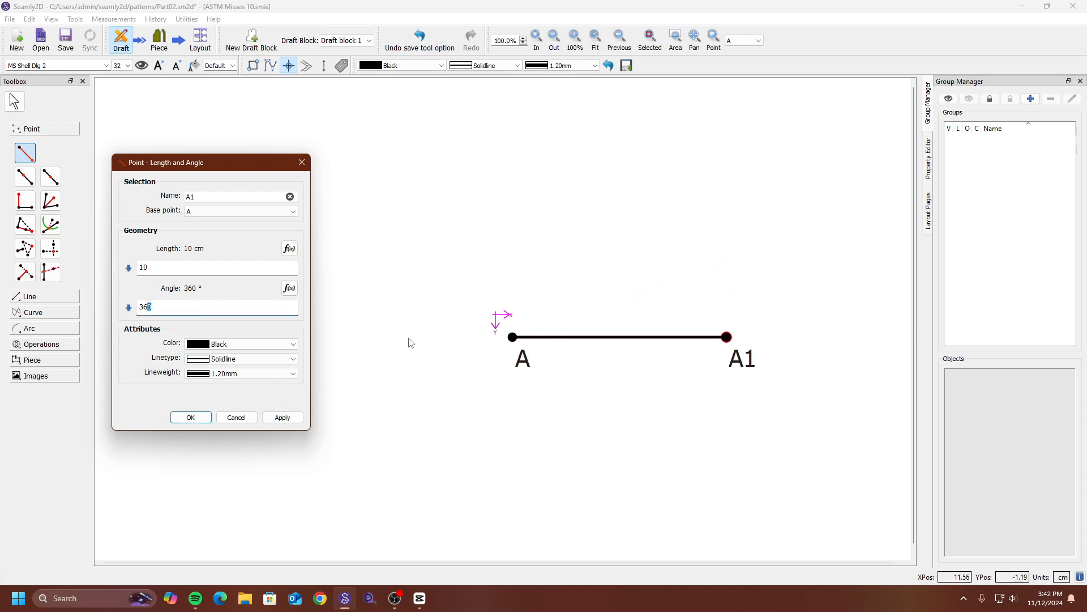
Apply an angle of 365° to point A1, set it back to 0° and accept the point.
text(5)
click(287, 417)
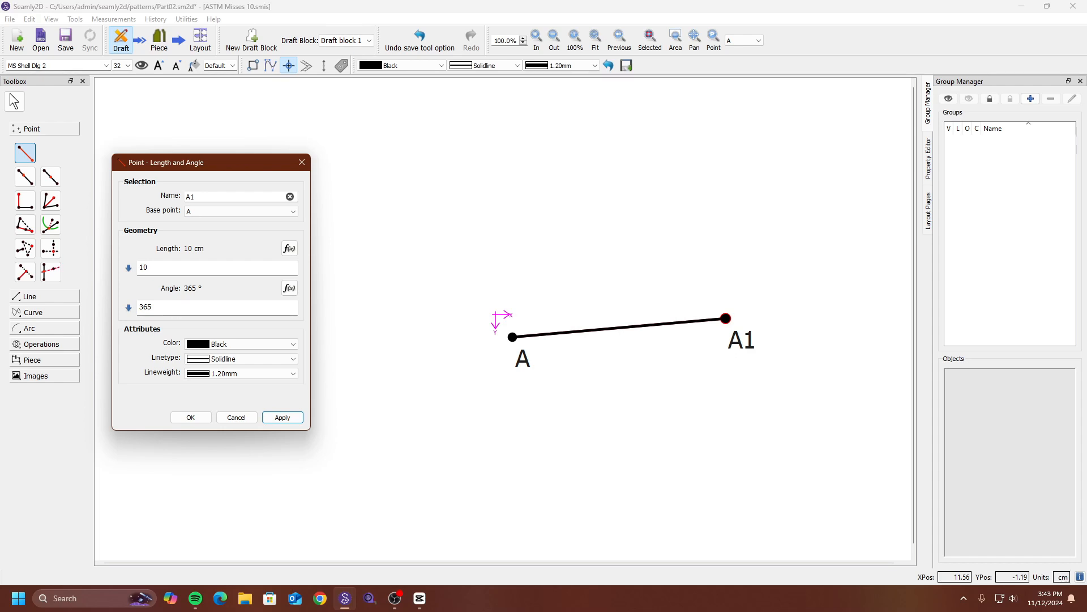
double_click(215, 309)
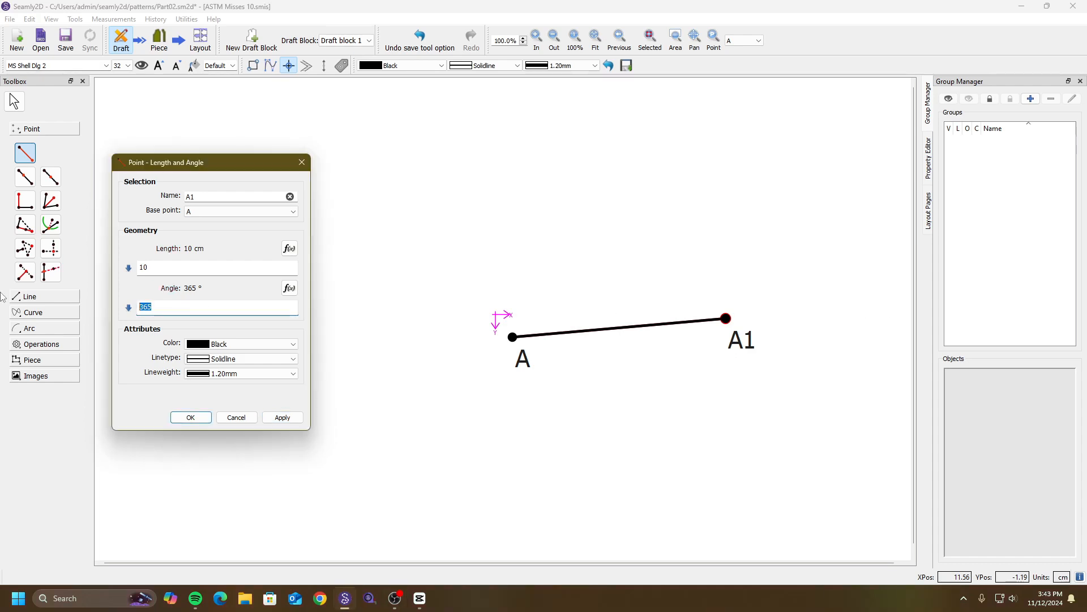
text(0)
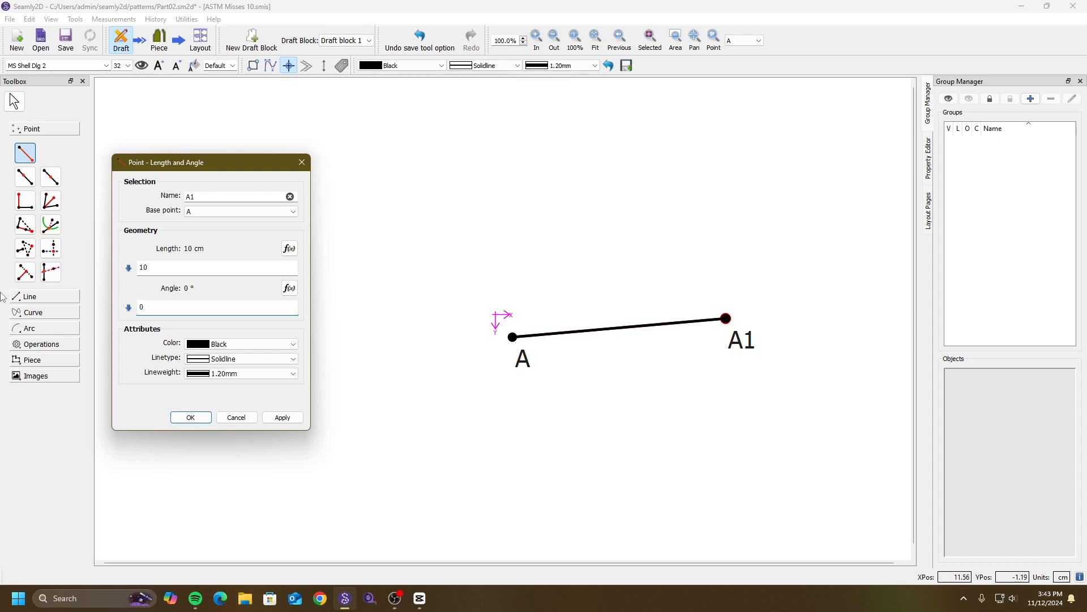
click(294, 422)
key(Return)
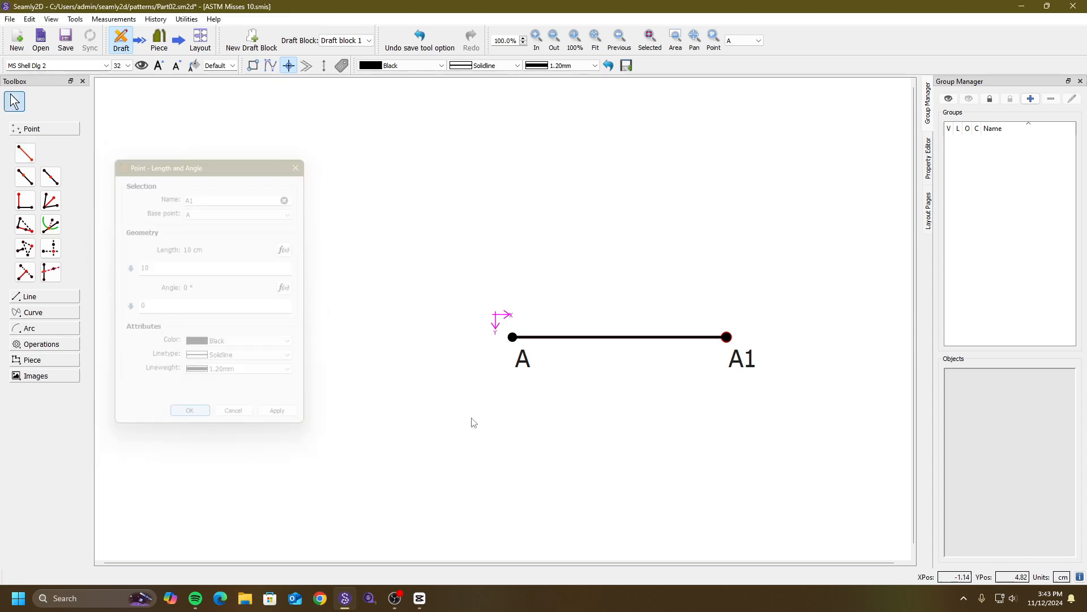
Reopen the options of point A1 to review its length and angle, and close them without changes.
right_click(746, 364)
click(770, 371)
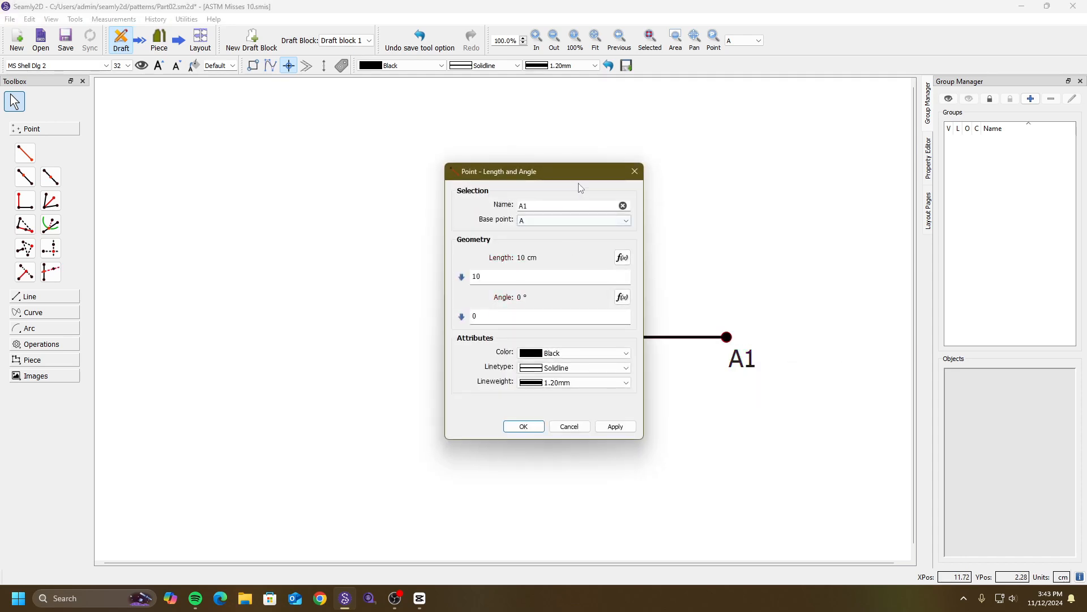
drag(583, 176, 422, 172)
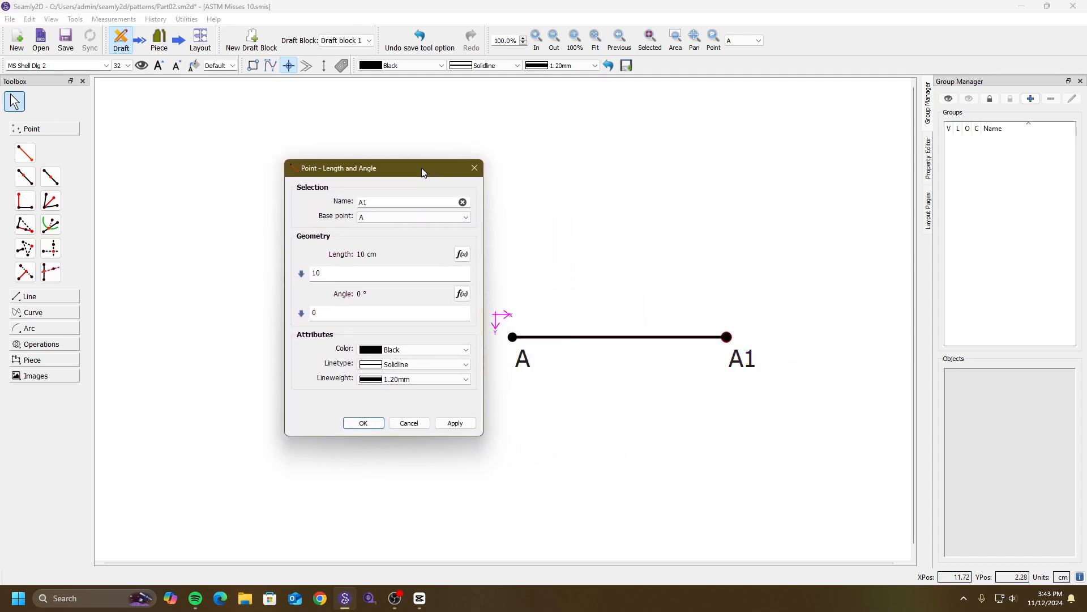
click(474, 169)
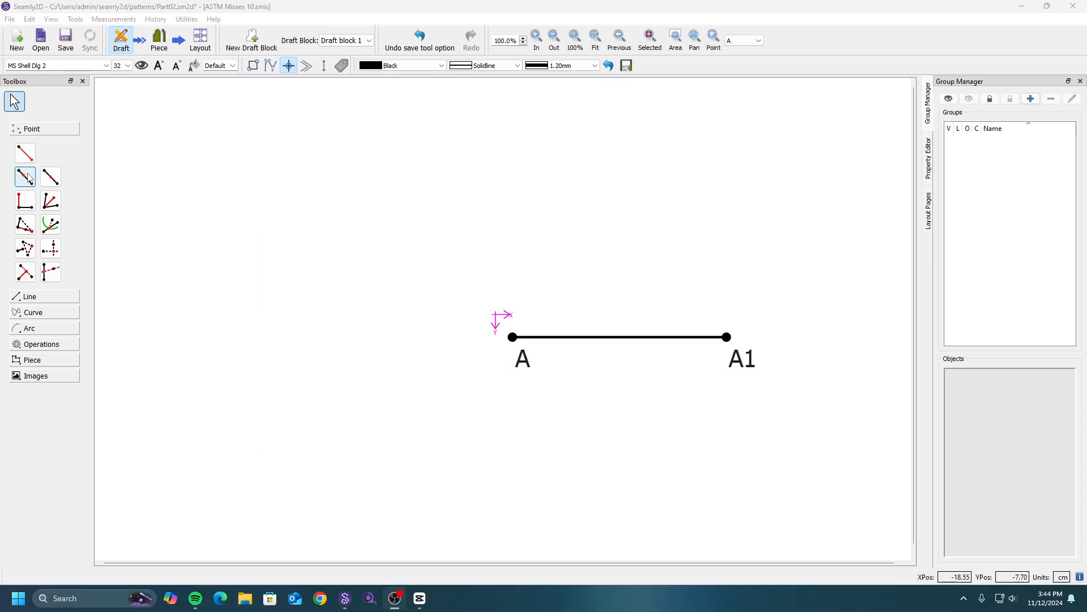
Create point A2 on the line from A to A1 with the On Line tool, using a length of 1 cm.
click(31, 181)
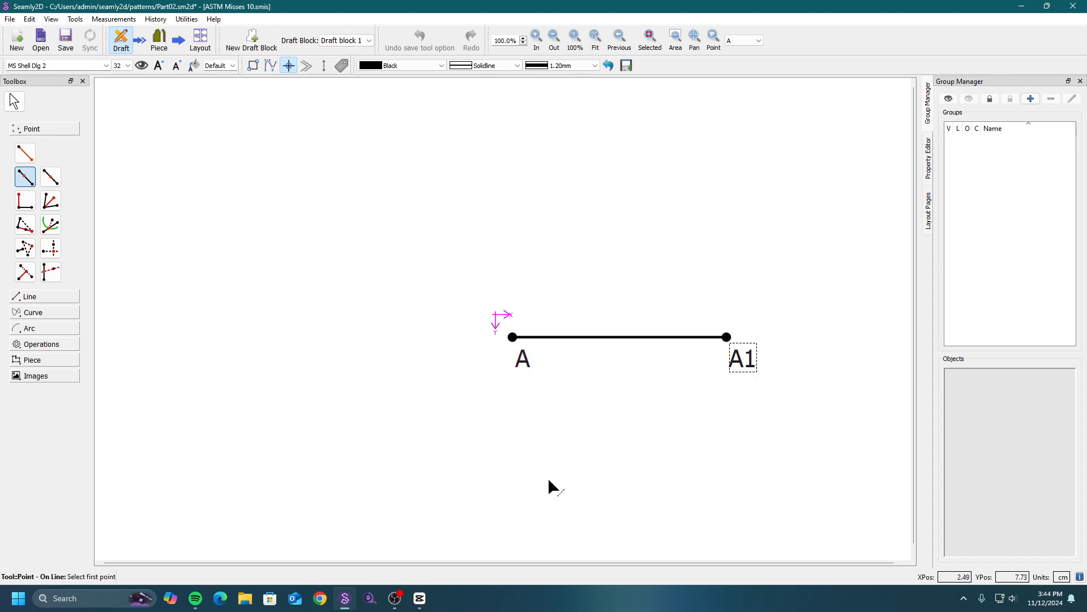
click(525, 367)
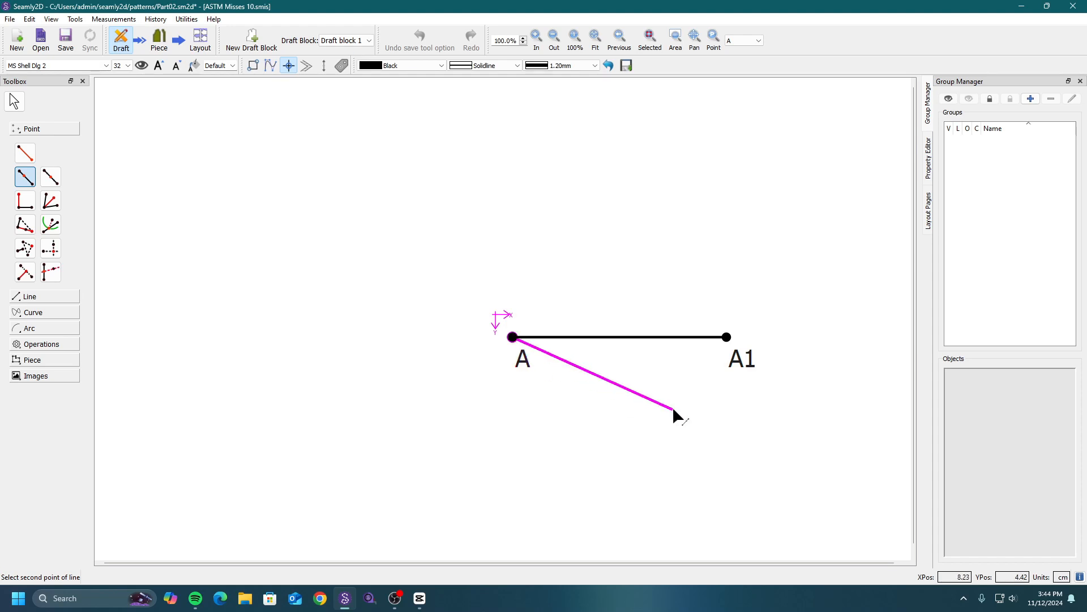
click(725, 339)
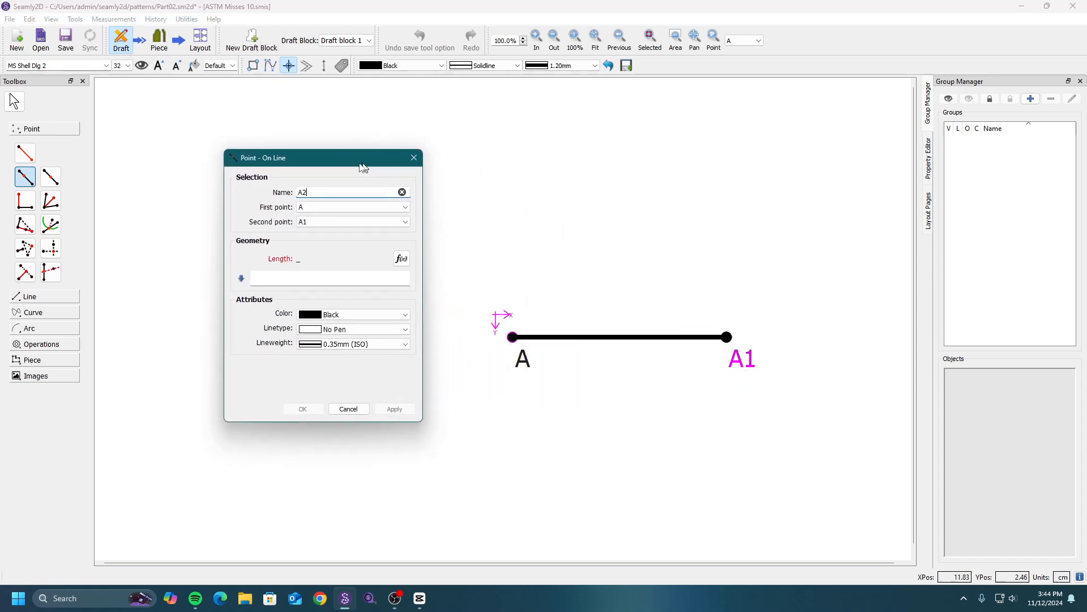
click(245, 332)
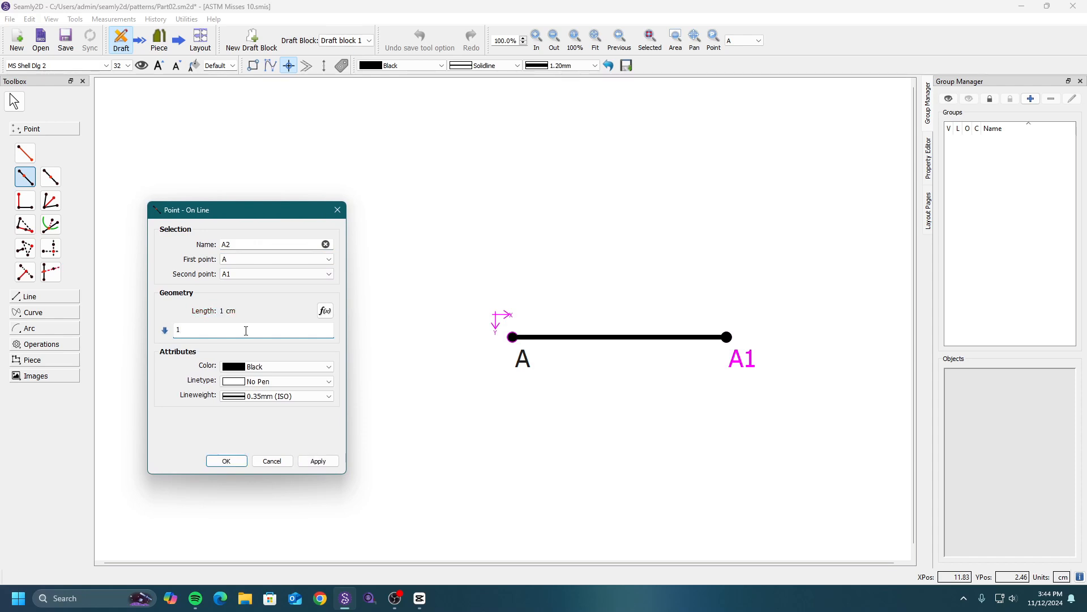
click(318, 461)
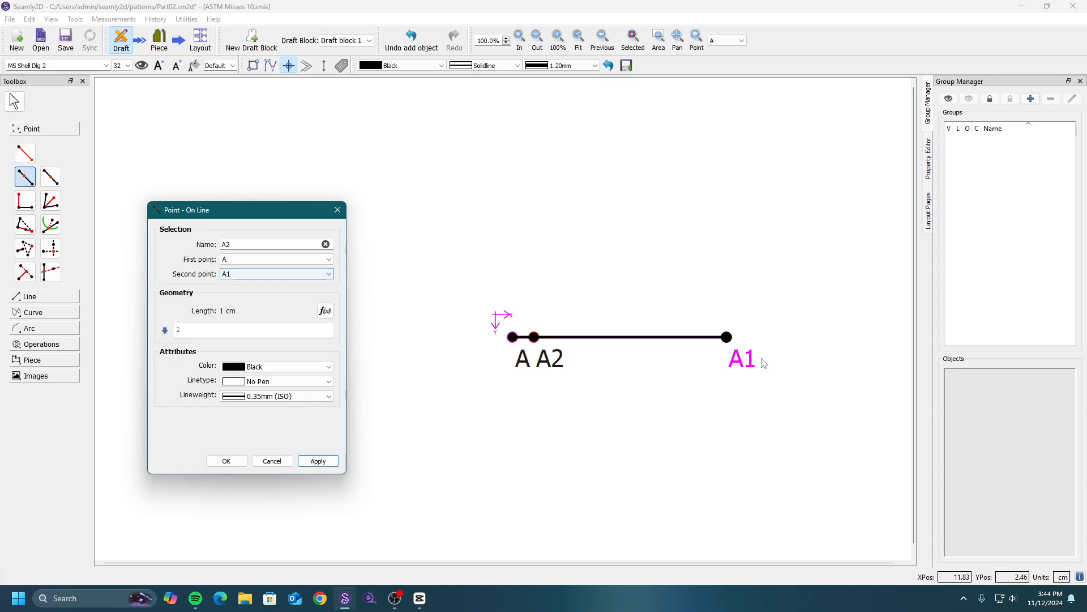
Reverse the reference points of A2, with A1 as first point and A as second point, and apply.
click(320, 259)
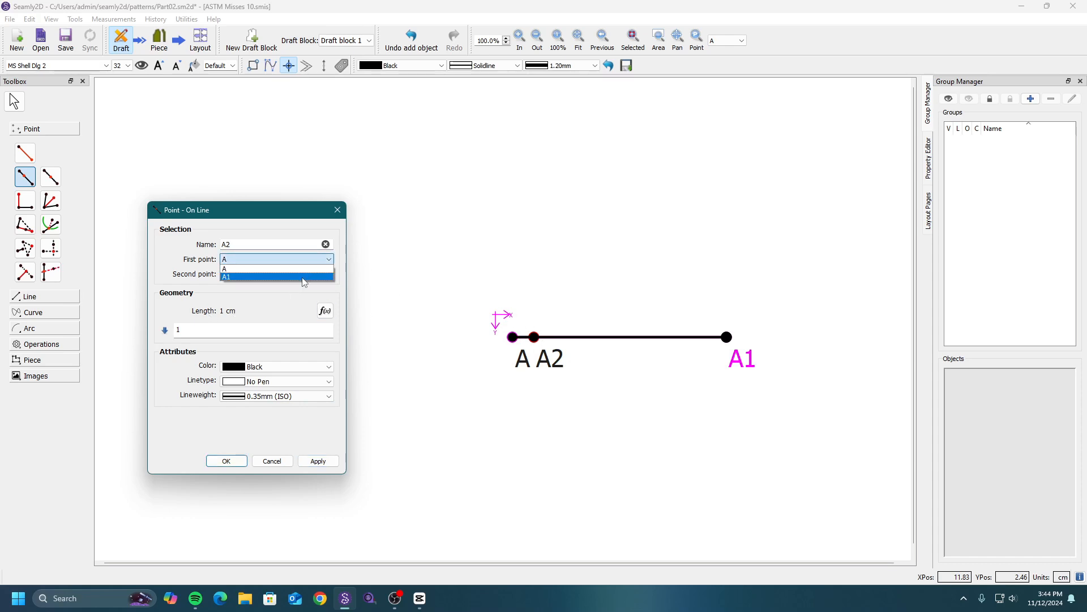
click(305, 274)
click(303, 274)
click(300, 283)
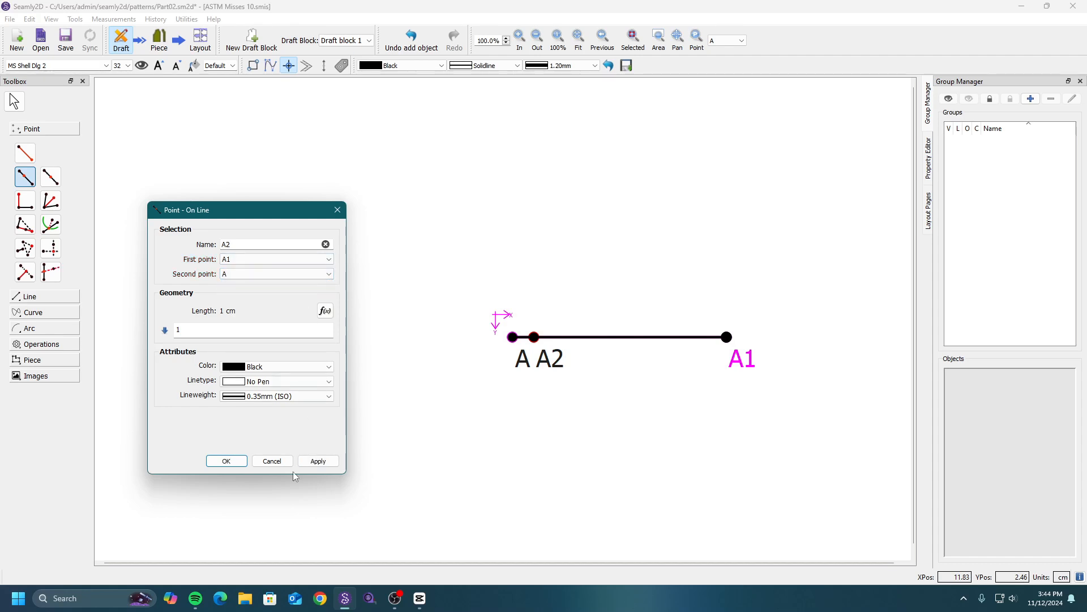
click(317, 461)
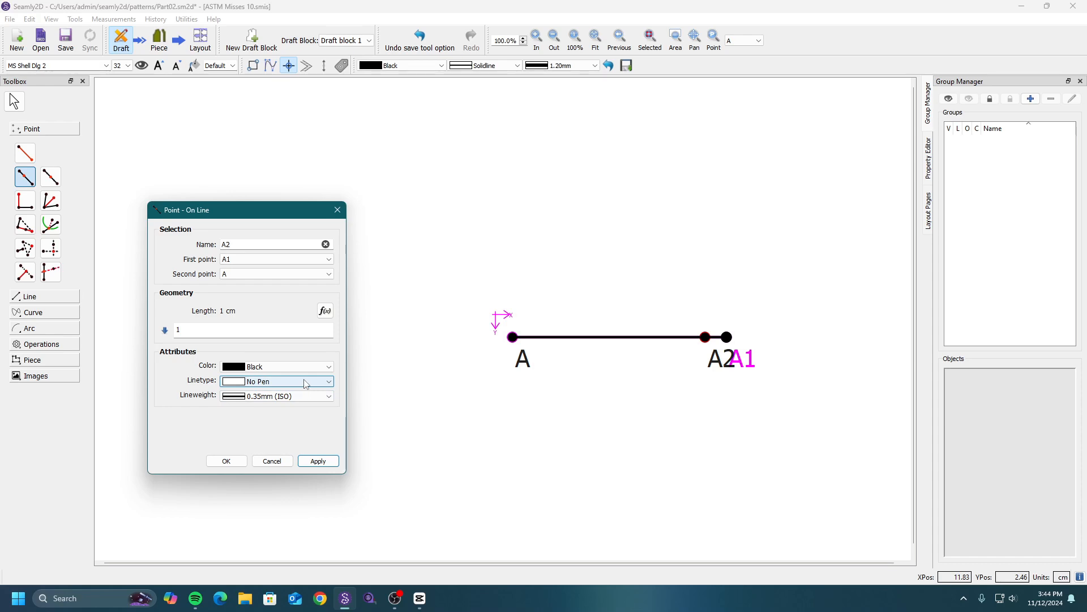
Set the first point of A2 back to A and its second point to A1.
click(218, 331)
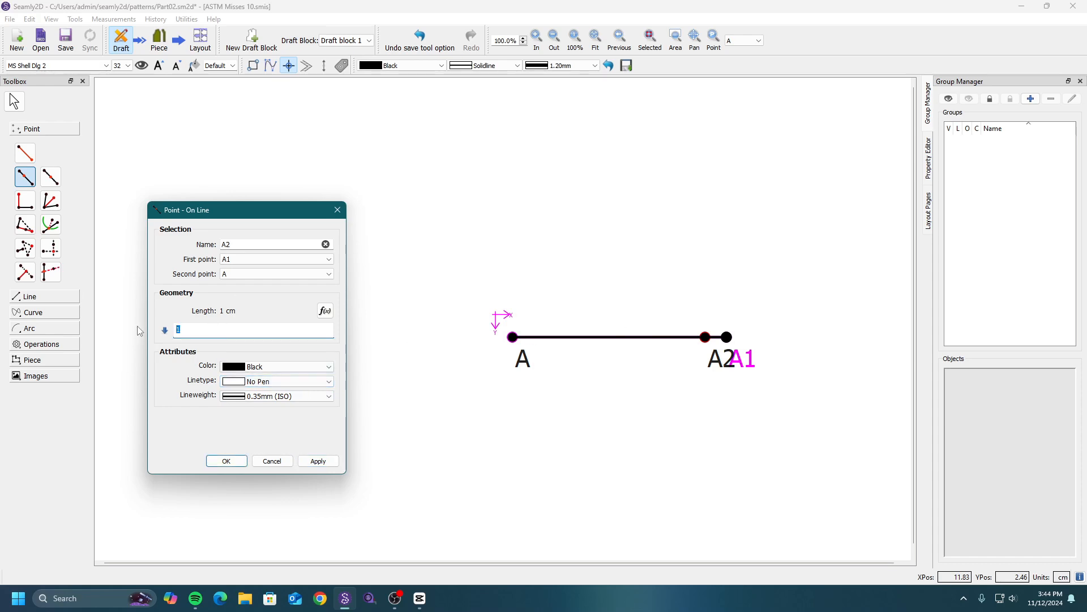
click(290, 262)
click(289, 270)
click(288, 274)
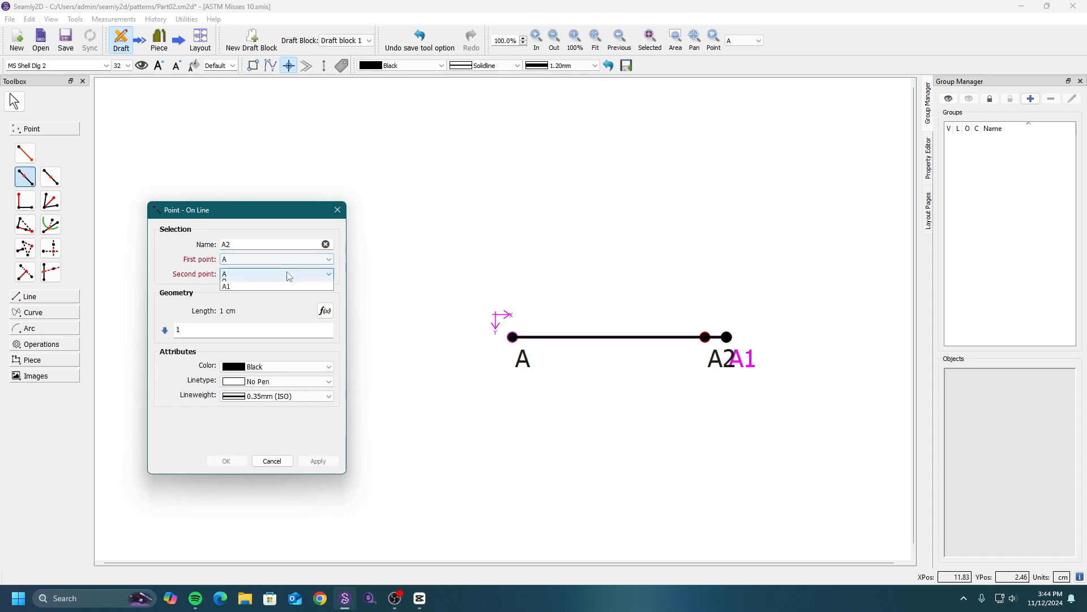
click(286, 286)
click(214, 332)
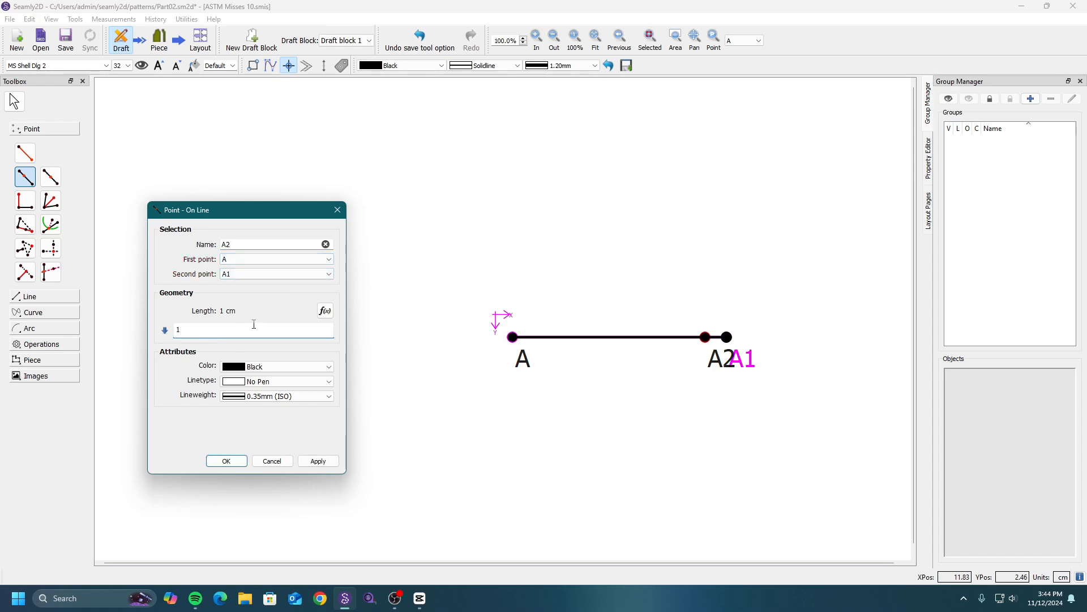
Clear A2's length formula in the formula editor and examine the available measurements, custom variables, and line and curve values.
click(326, 311)
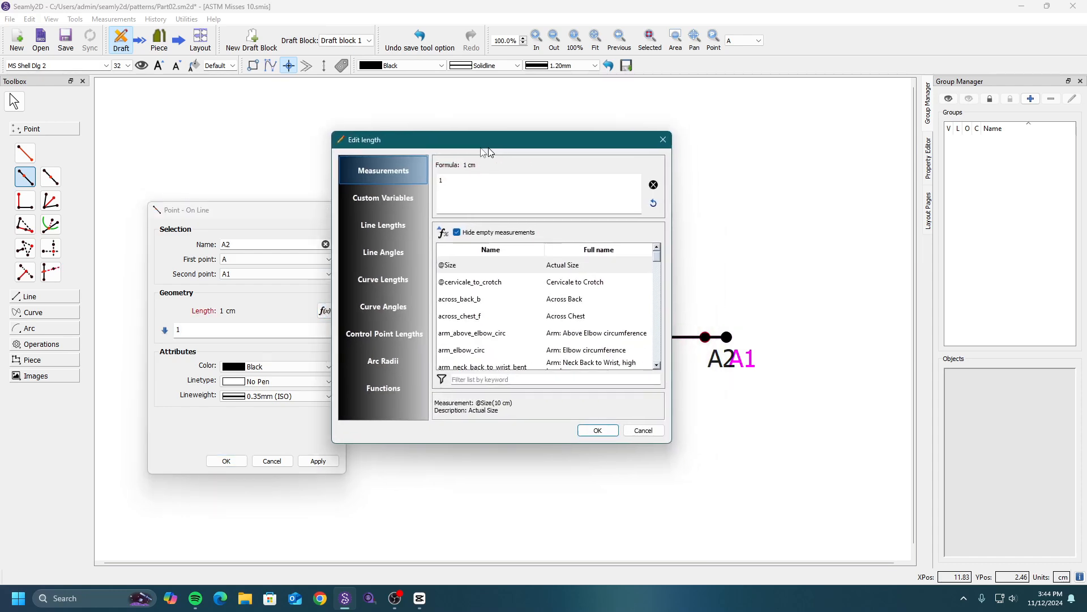
key(BackSpace)
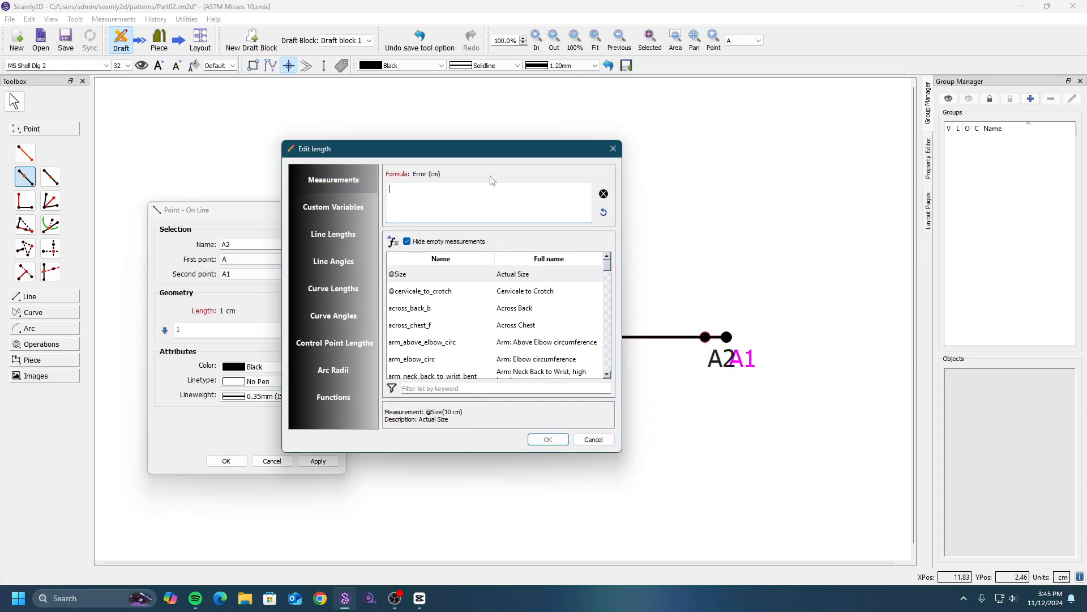
scroll(456, 312, down, 10)
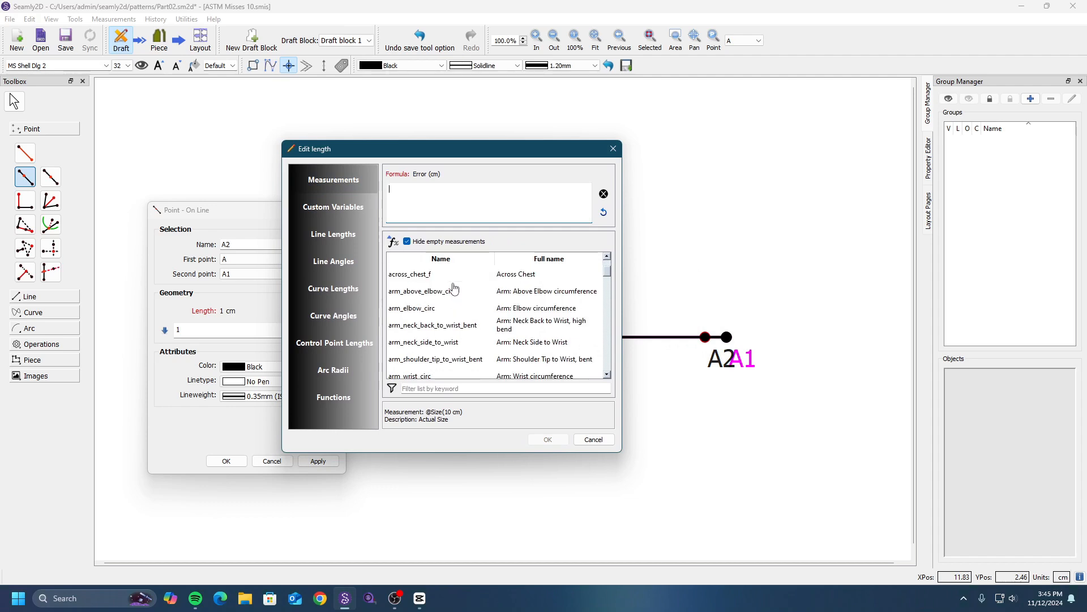
scroll(458, 334, up, 10)
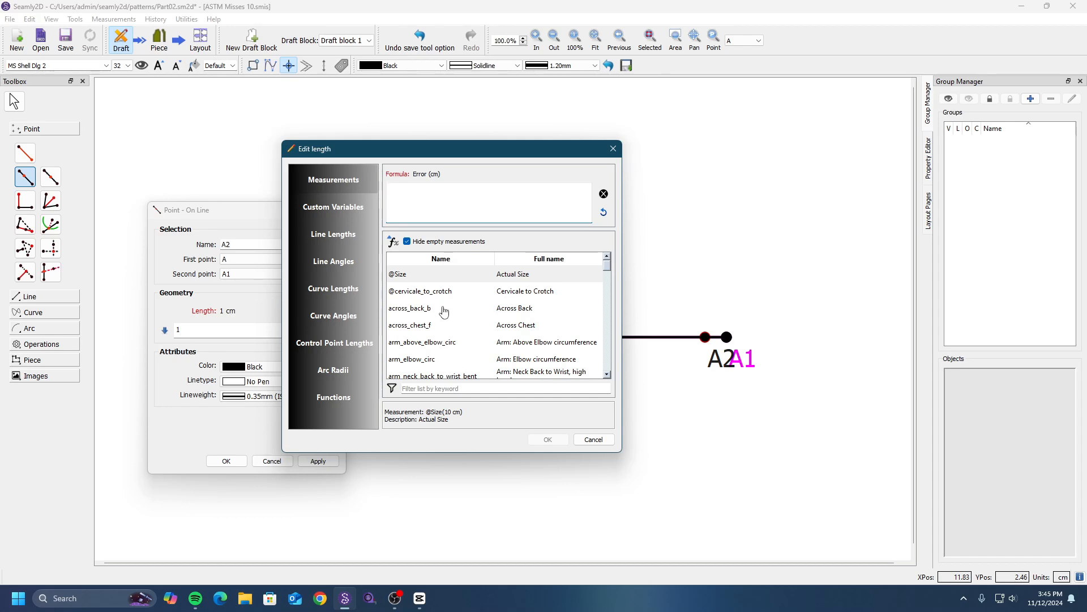
click(354, 209)
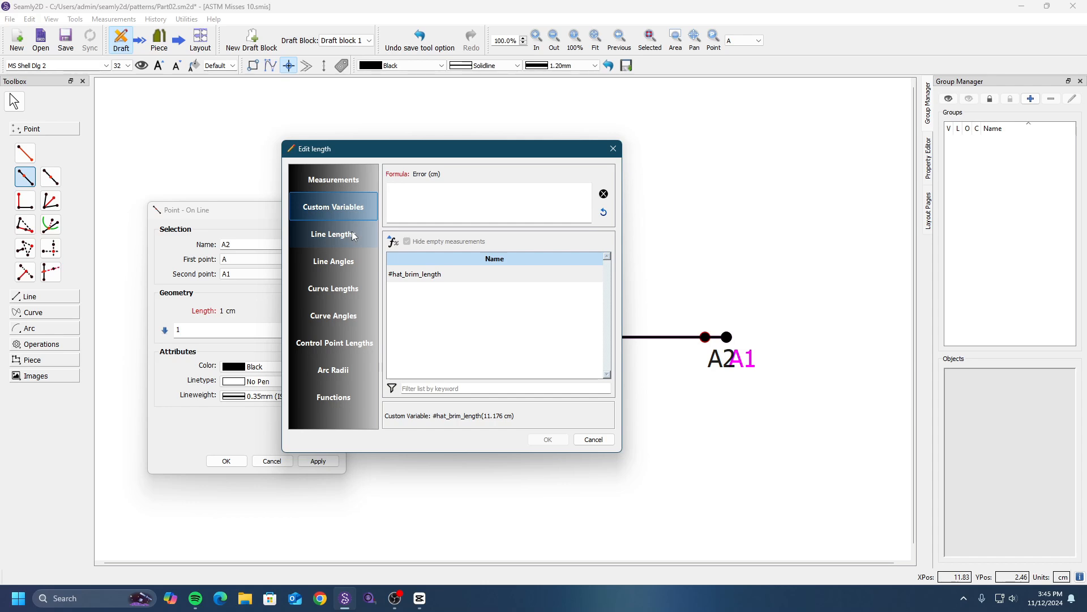
click(351, 233)
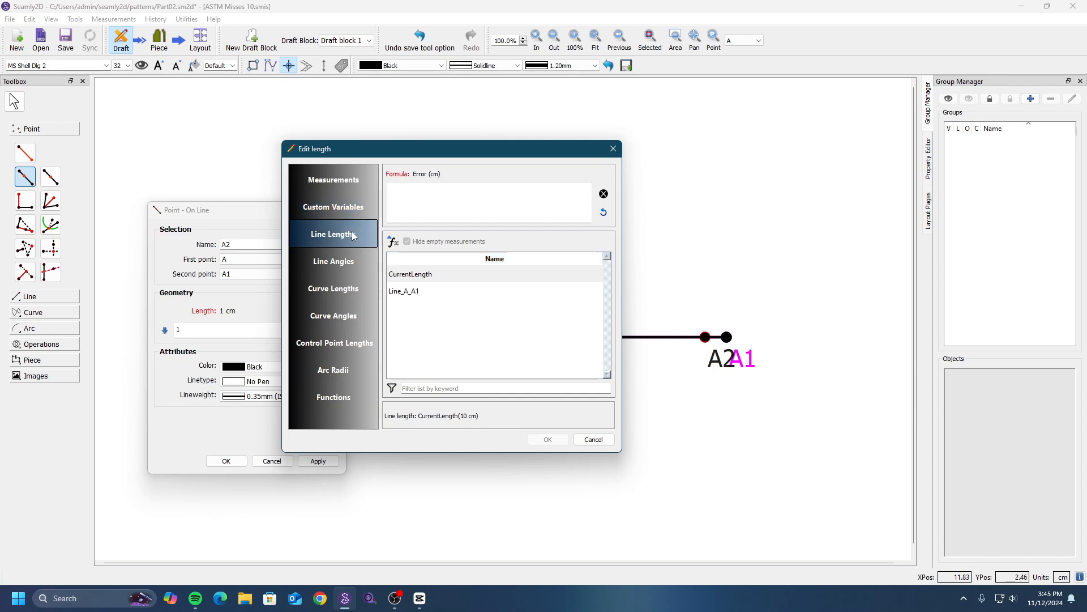
click(340, 268)
click(338, 294)
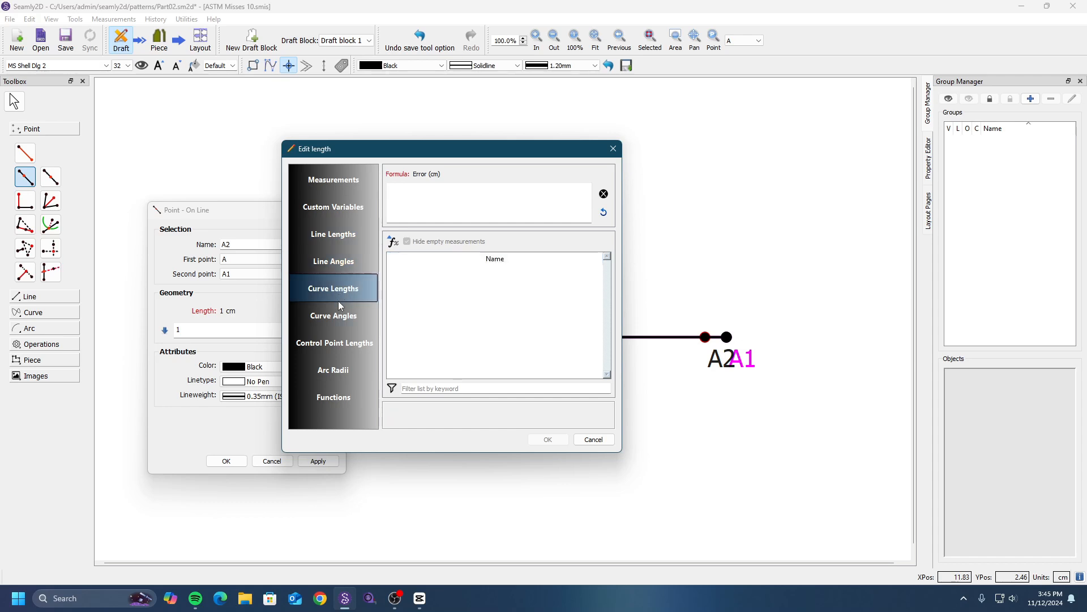
click(338, 304)
Insert the line length Line_A_A1 as A2's length, divide it by 3 and apply the formula.
click(334, 240)
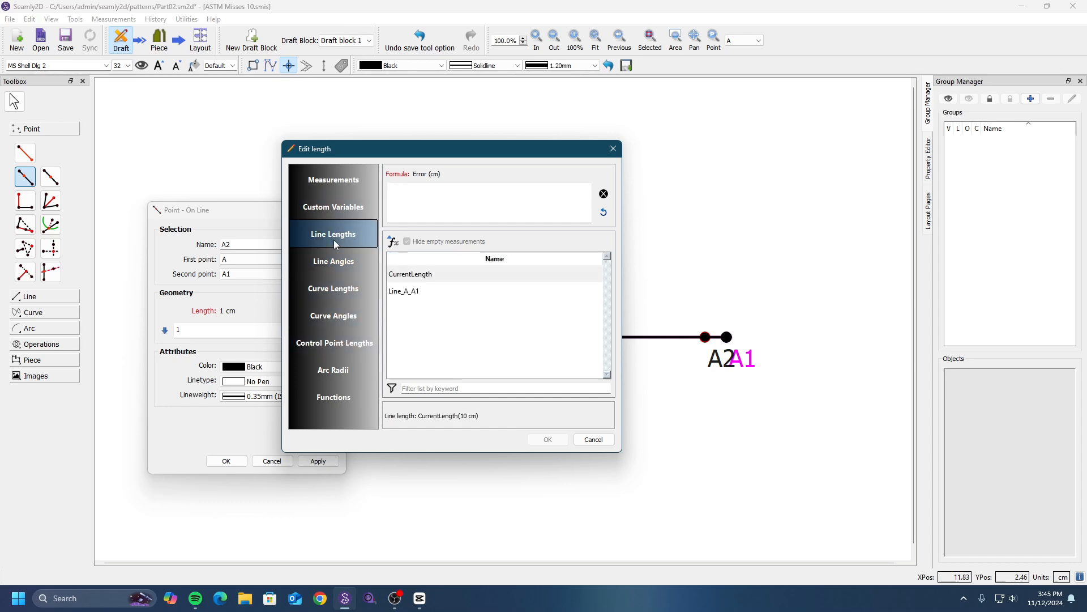
double_click(418, 292)
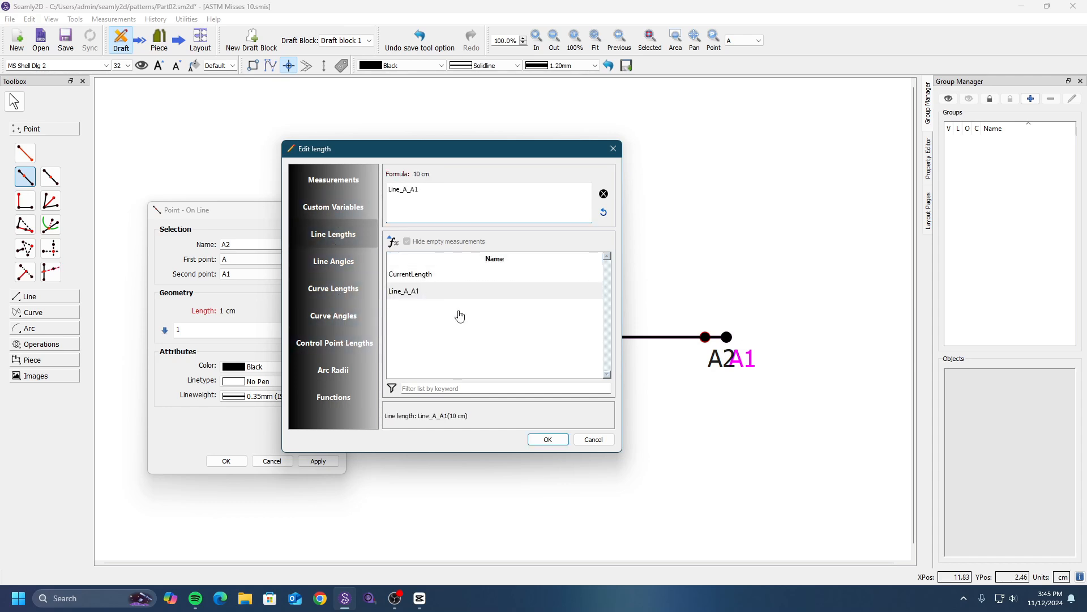
click(547, 439)
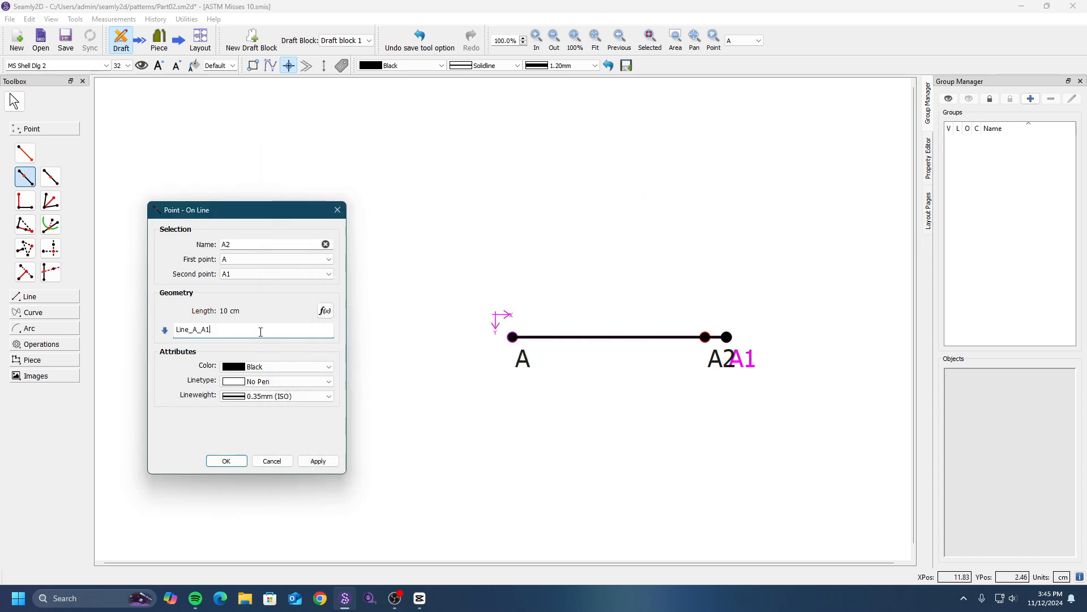
text(/3)
click(317, 461)
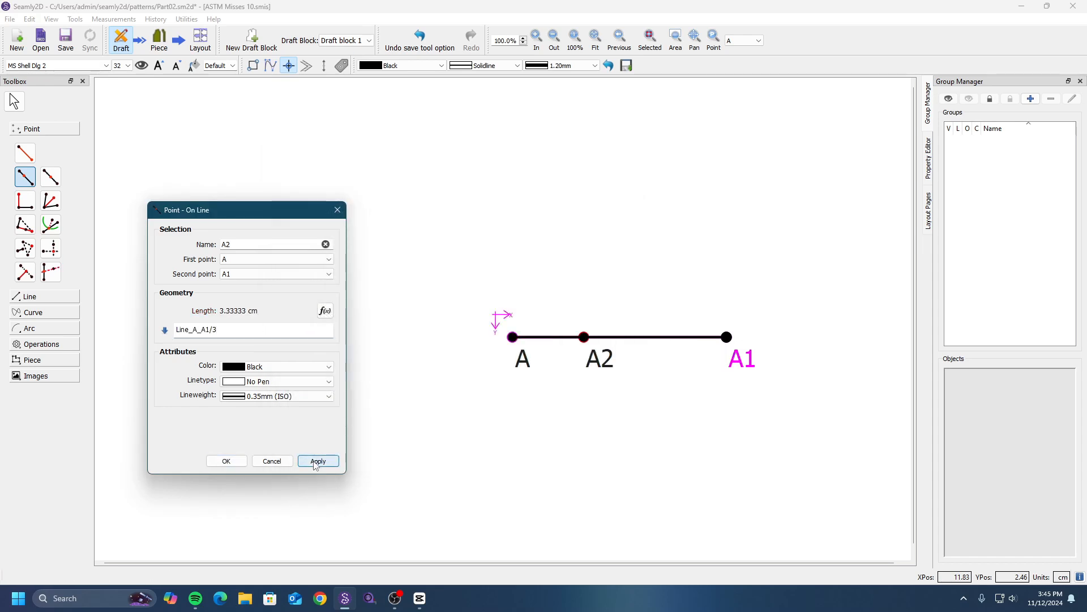
Change A2's length formula to Line_A_A1/4, apply it and close the point's options.
click(241, 330)
text(3)
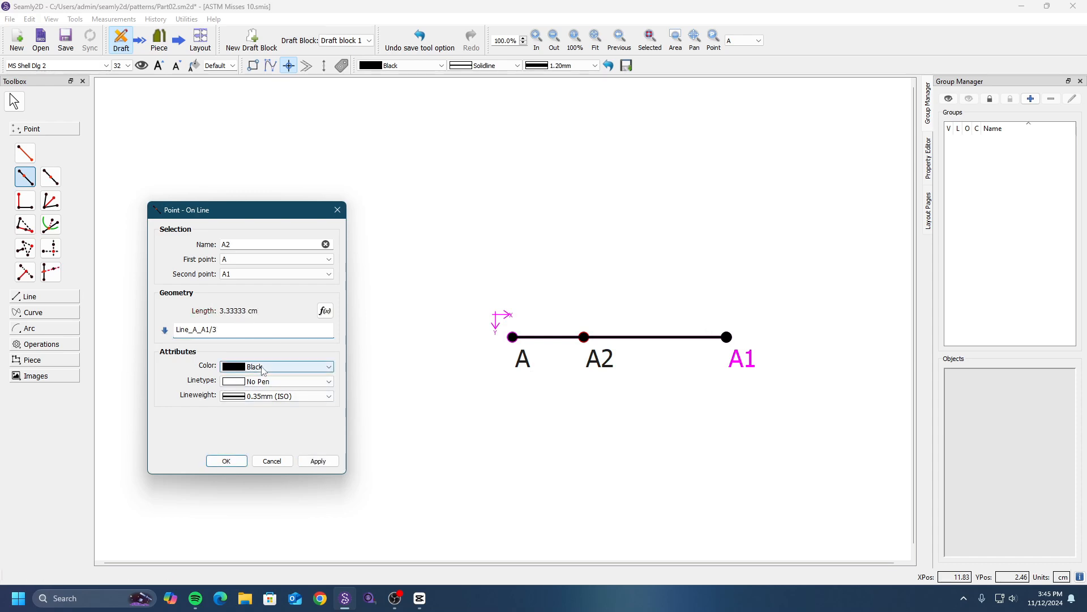
click(318, 460)
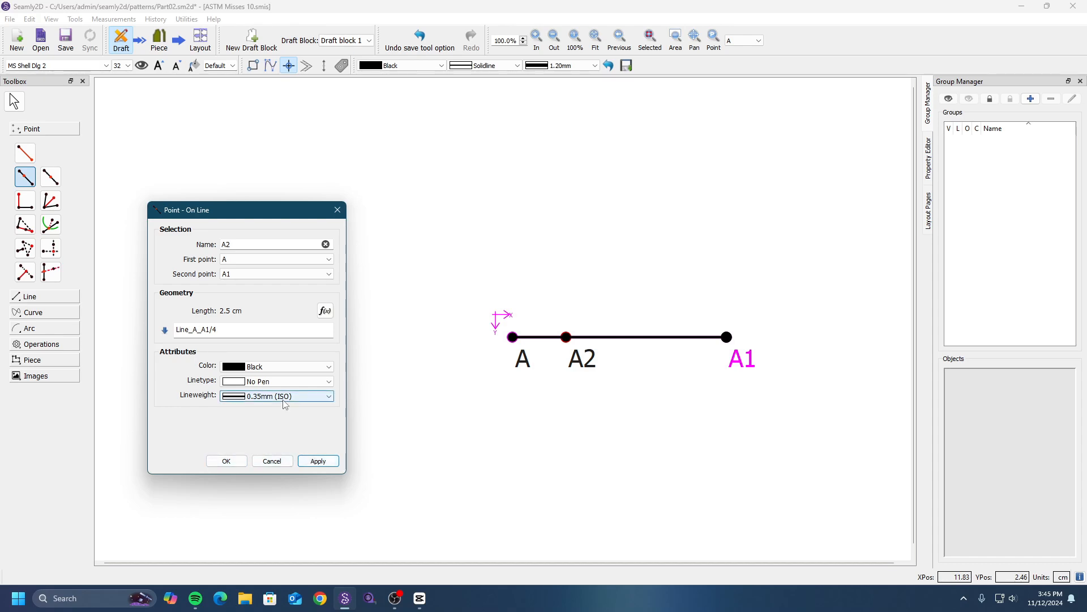
click(299, 366)
click(312, 370)
click(317, 461)
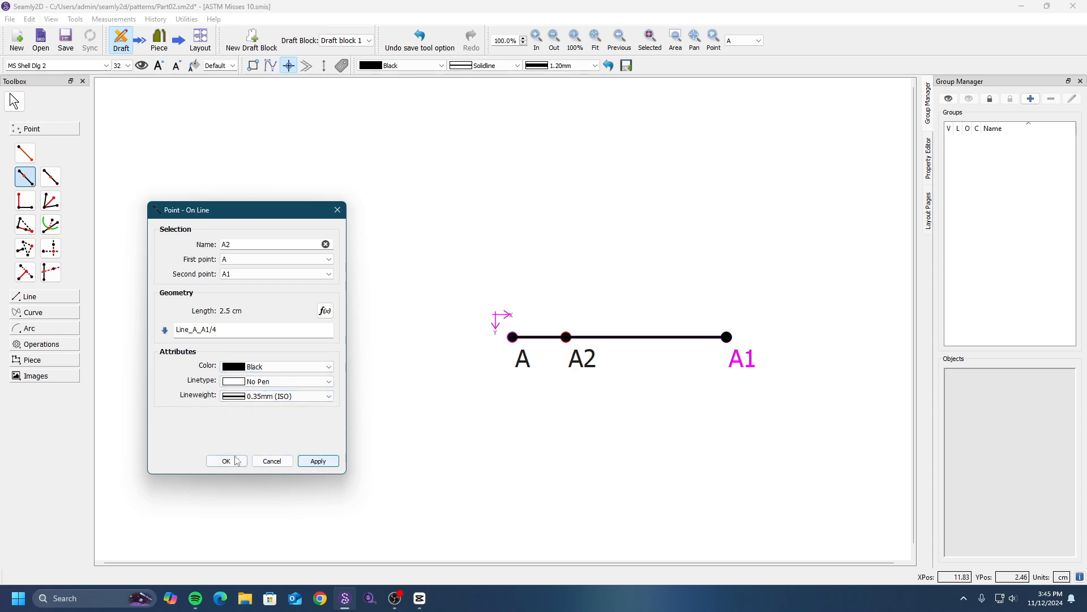
click(276, 460)
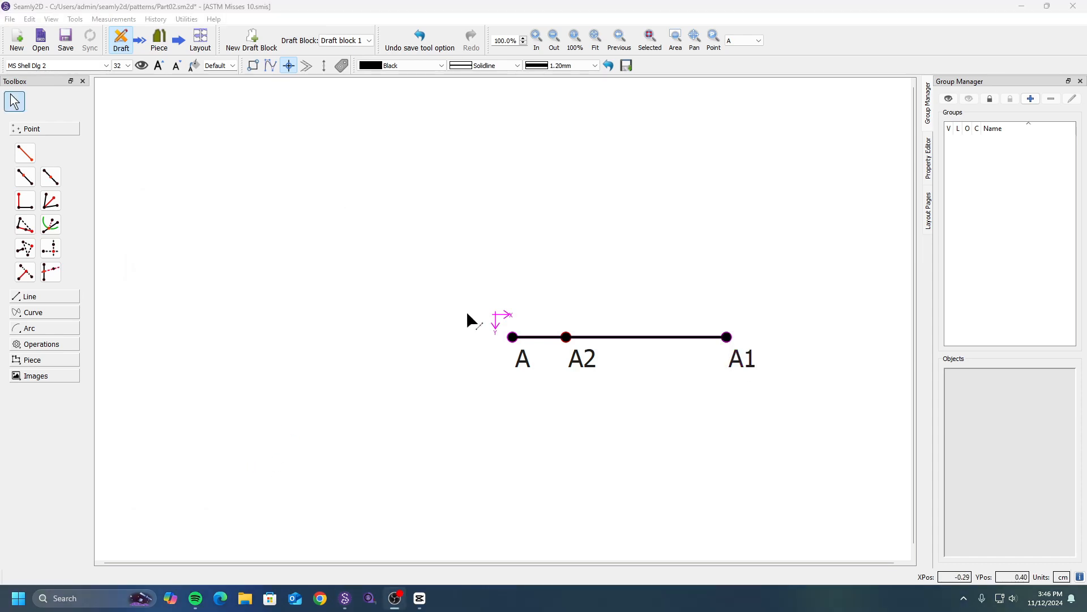
Add a midpoint between A and A1 with the length formula CurrentLength/2, apply it and close its options.
click(51, 178)
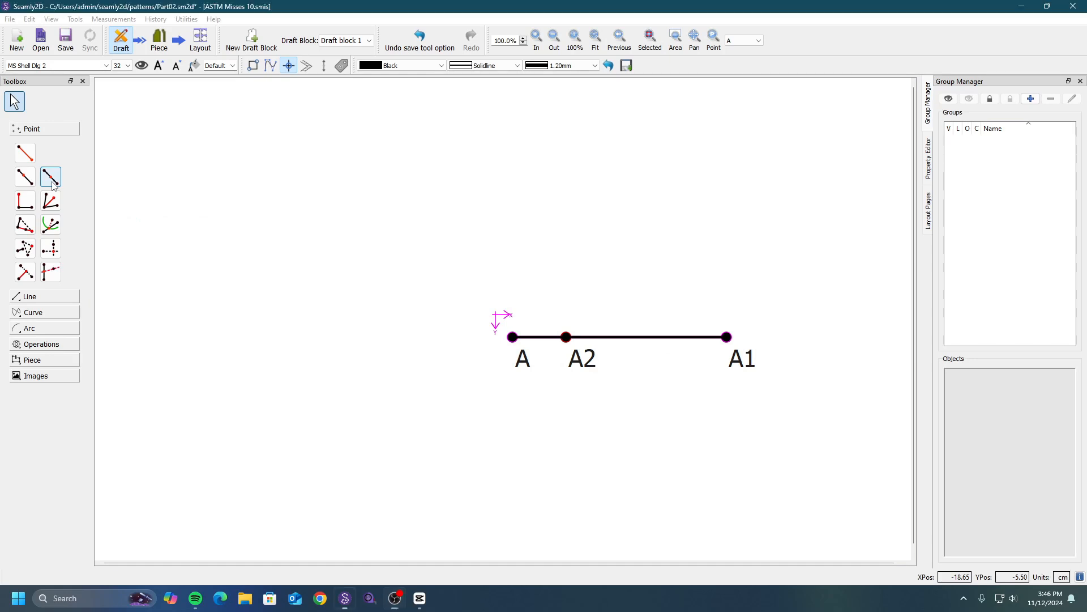
click(520, 365)
click(750, 362)
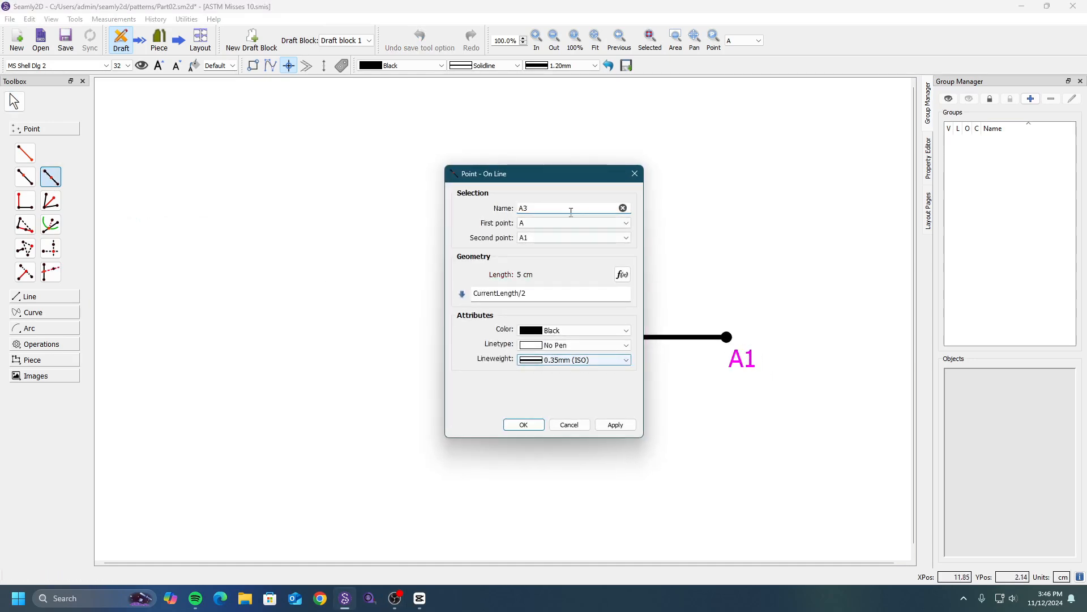
drag(578, 186, 377, 180)
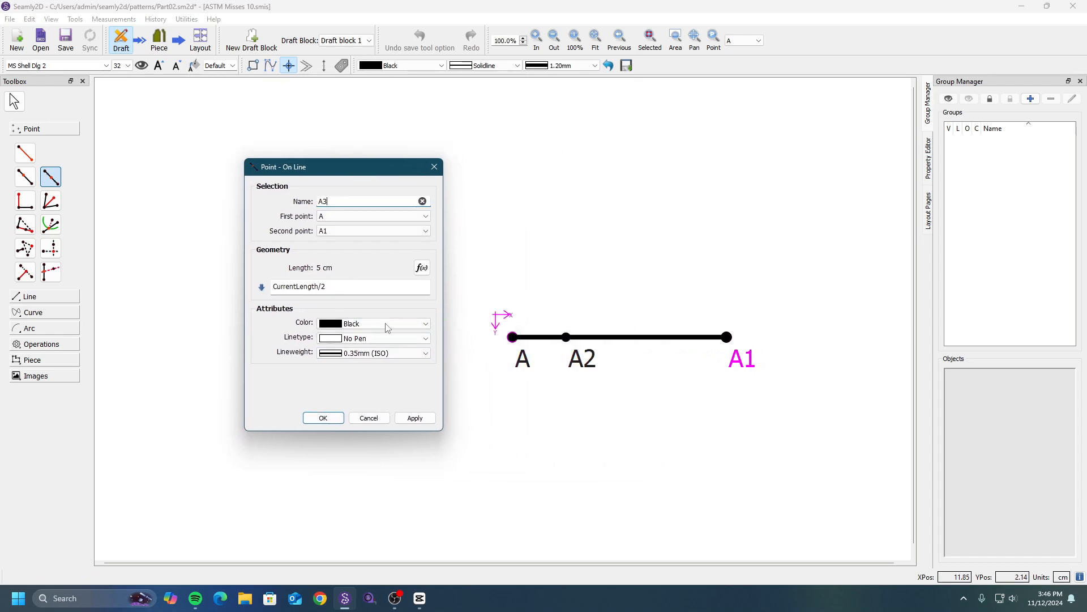
click(416, 418)
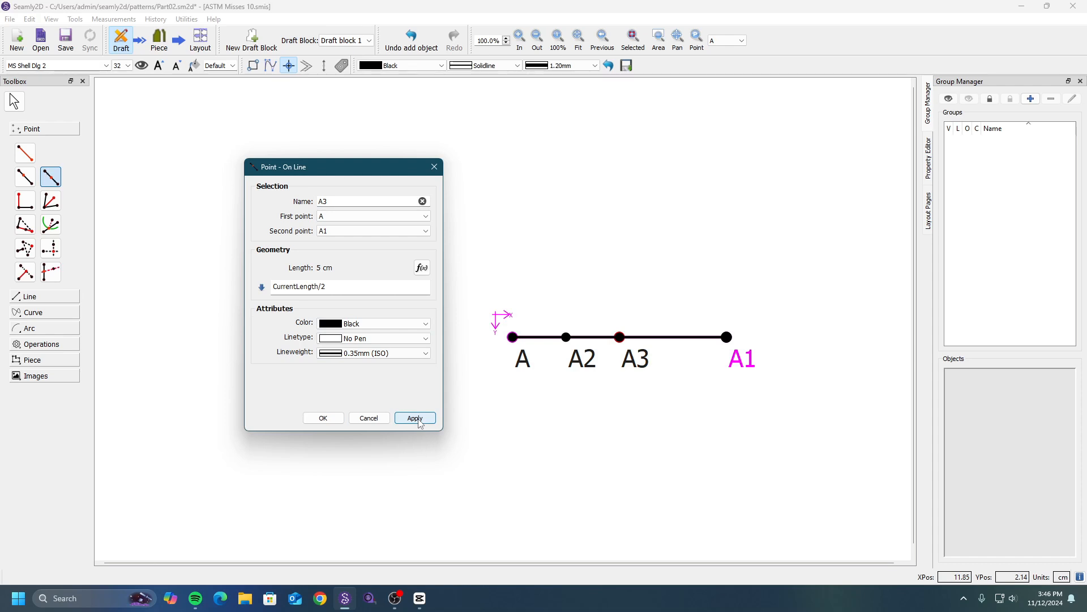
click(363, 290)
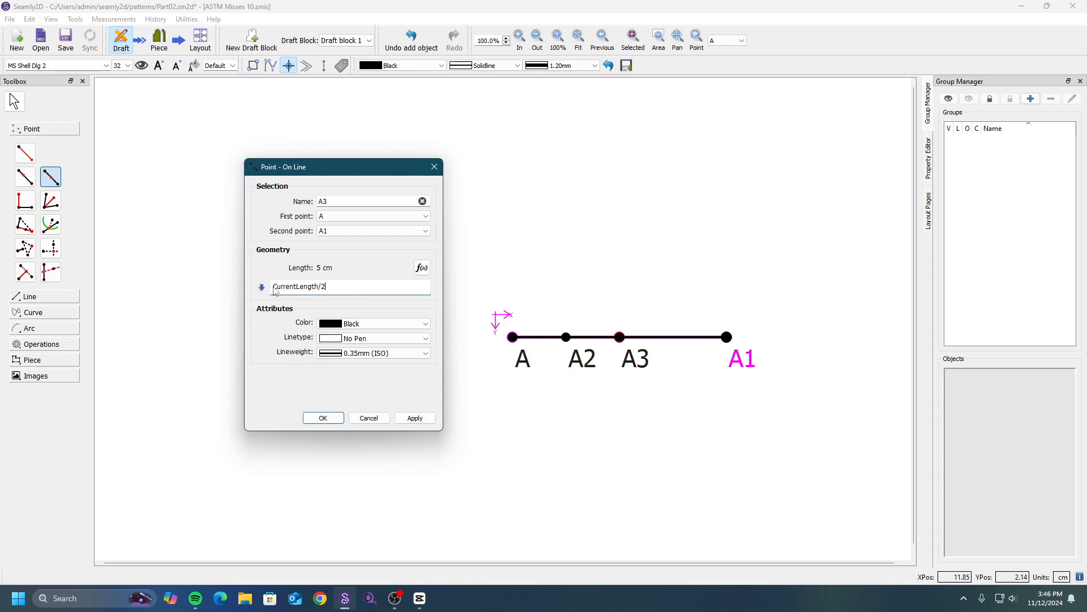
triple_click(332, 293)
click(434, 167)
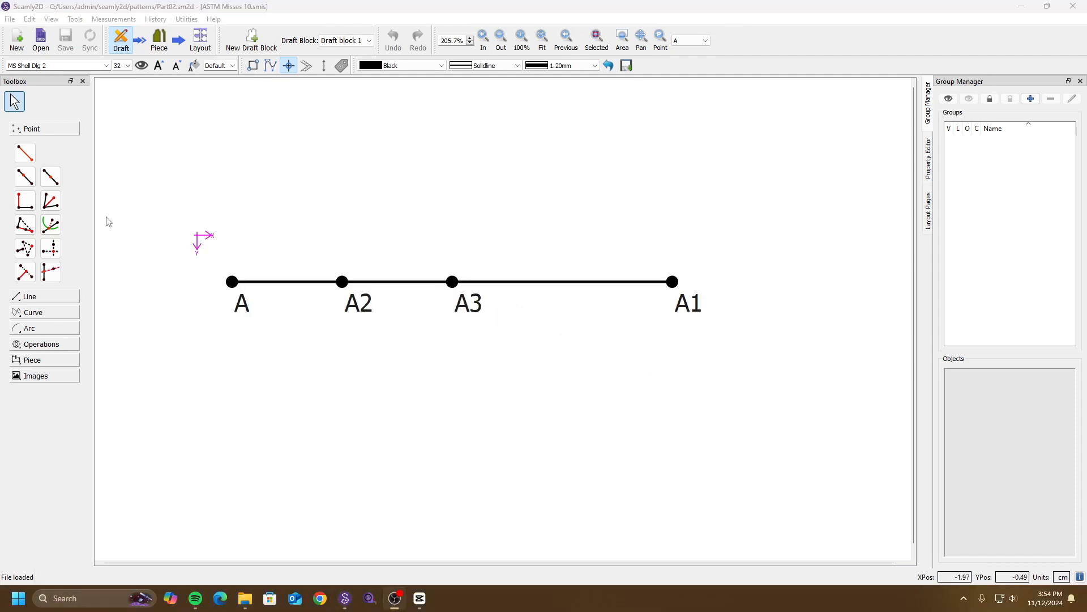
Add an On Perpendicular point at A2 relative to A3 with a length of 5 cm and apply it.
click(25, 200)
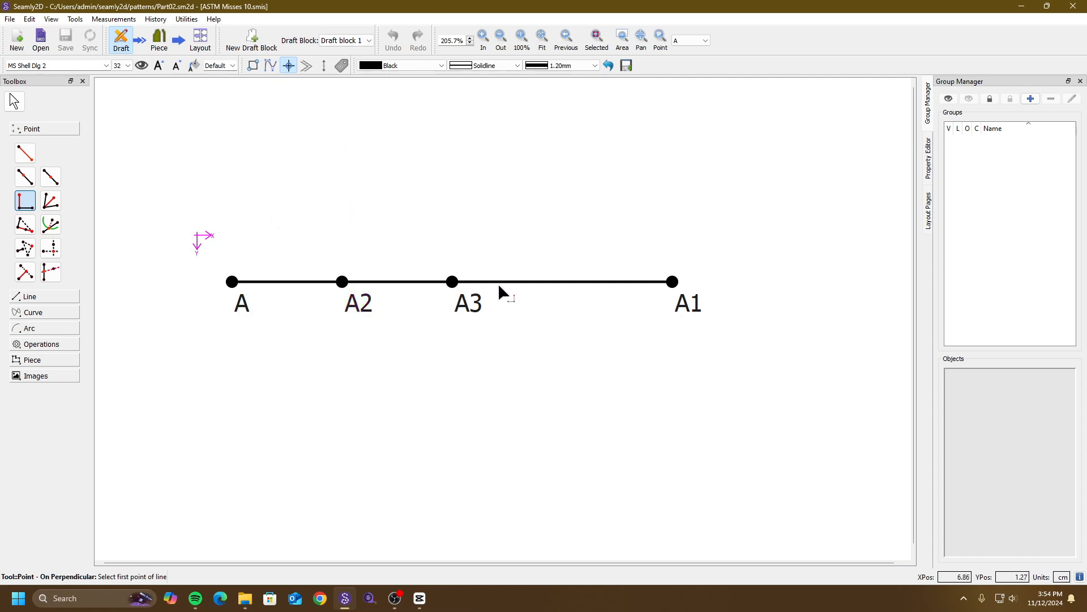
click(365, 311)
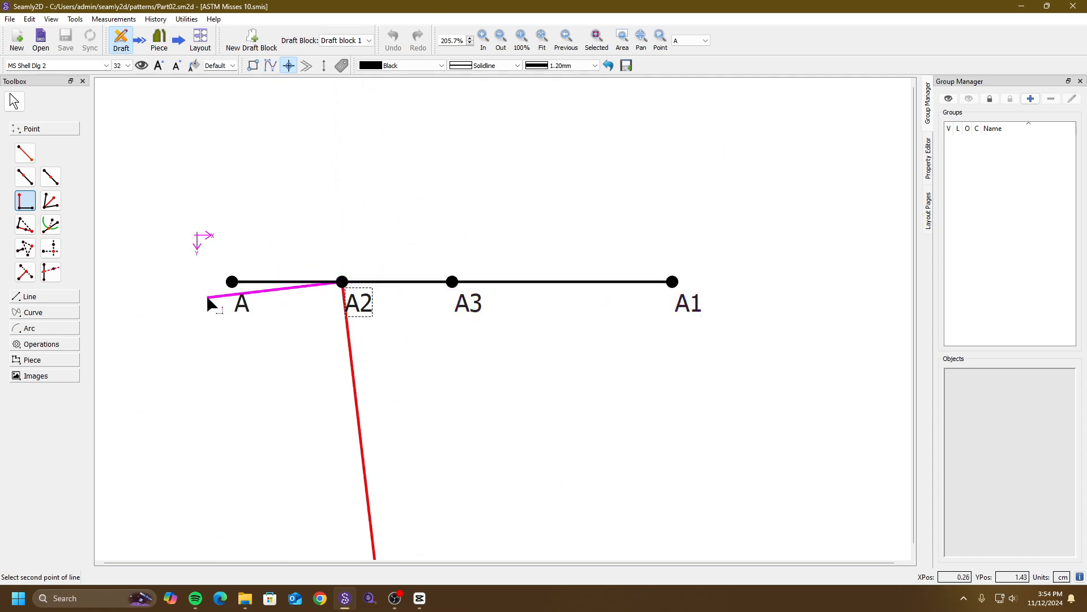
click(474, 306)
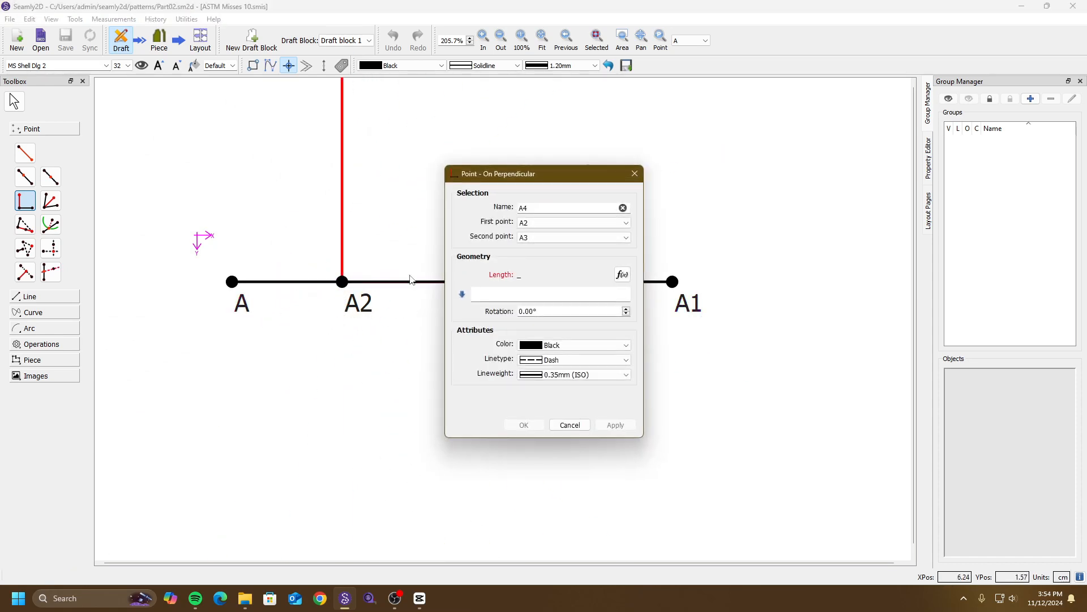
drag(546, 175, 209, 205)
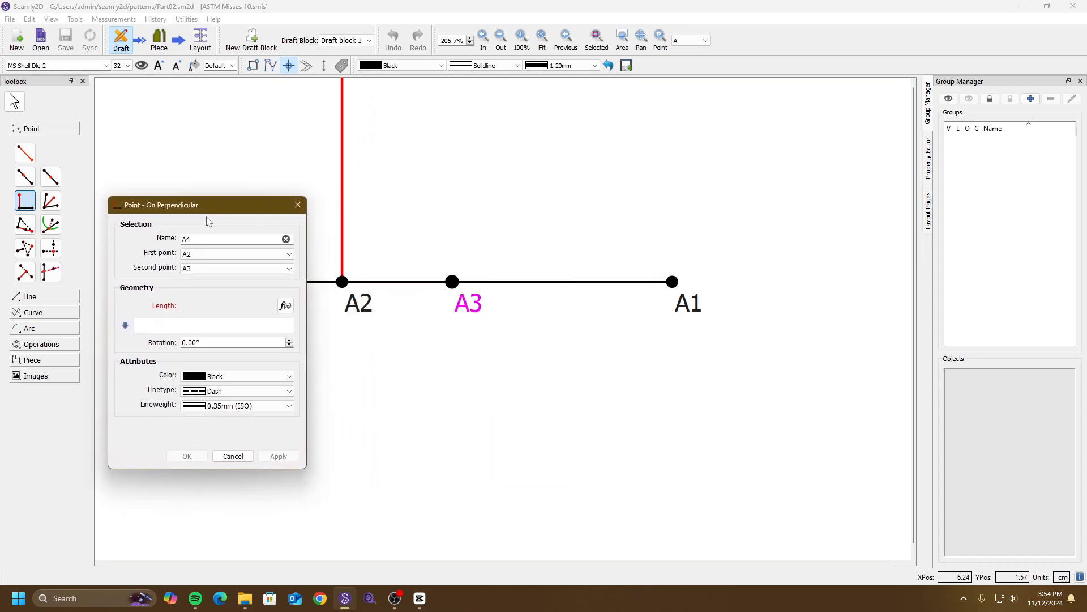
click(212, 324)
text(5)
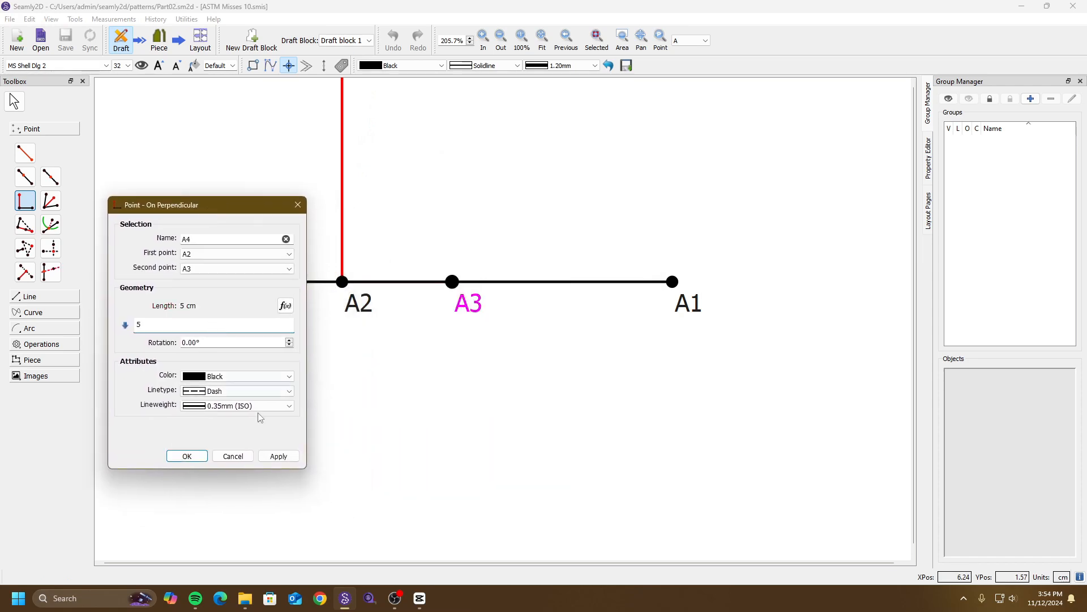
click(279, 456)
Set the rotation of perpendicular point A4 to 15° and apply it.
drag(220, 213, 678, 217)
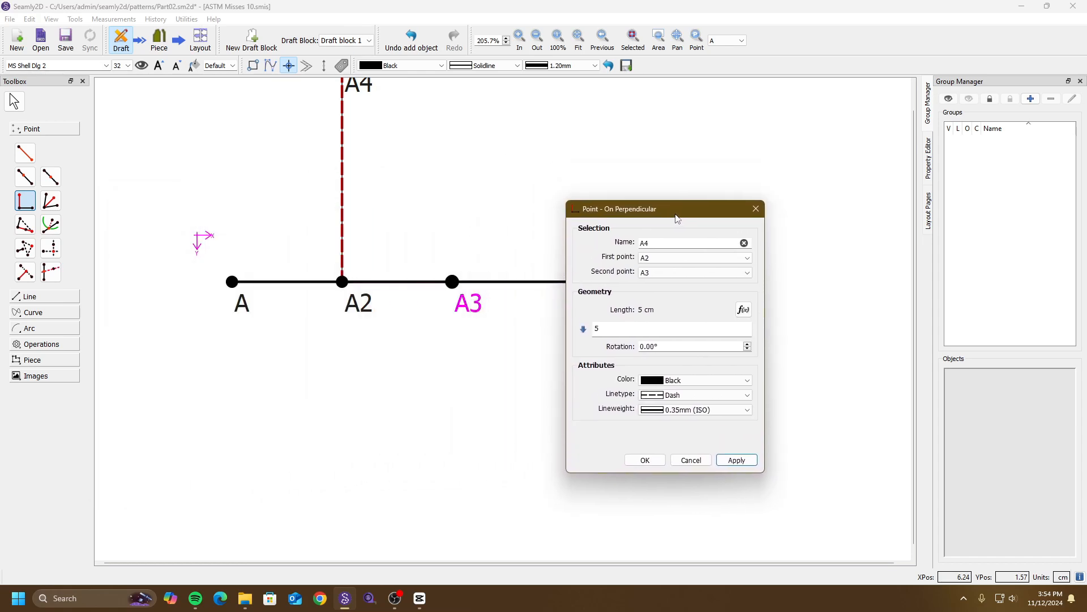
double_click(679, 346)
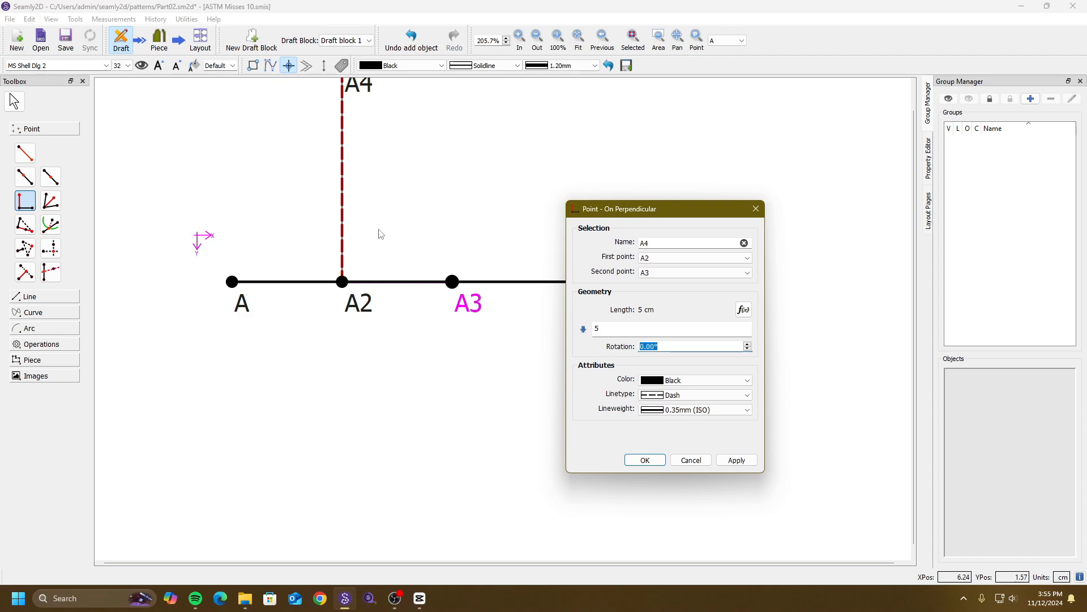
text(15)
click(736, 459)
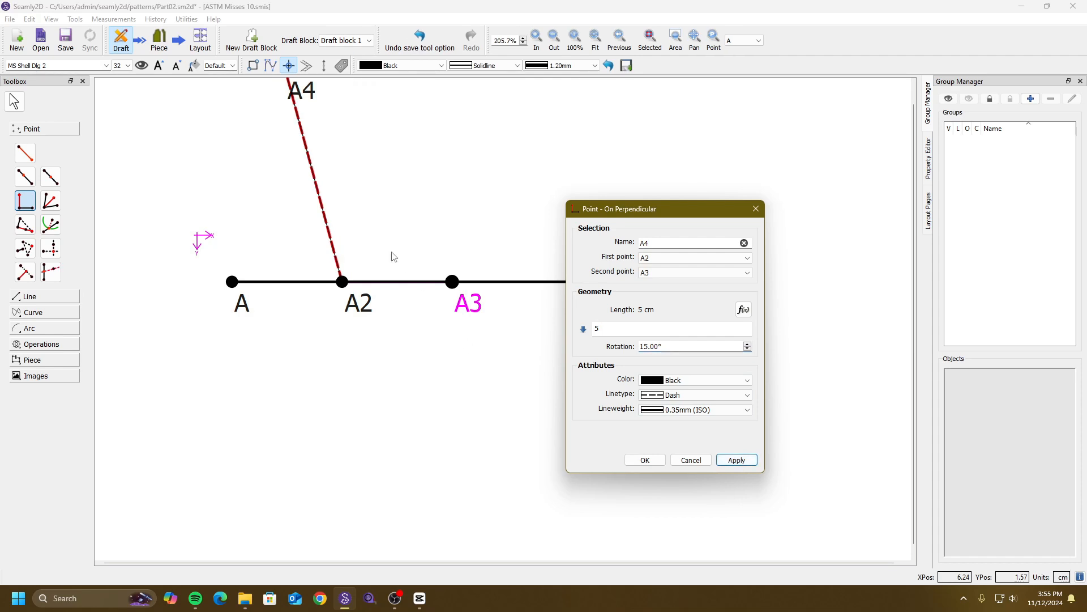
Set A4's rotation to 0° and its length to 2 cm, and confirm the point.
drag(704, 346, 583, 340)
text(0)
click(736, 460)
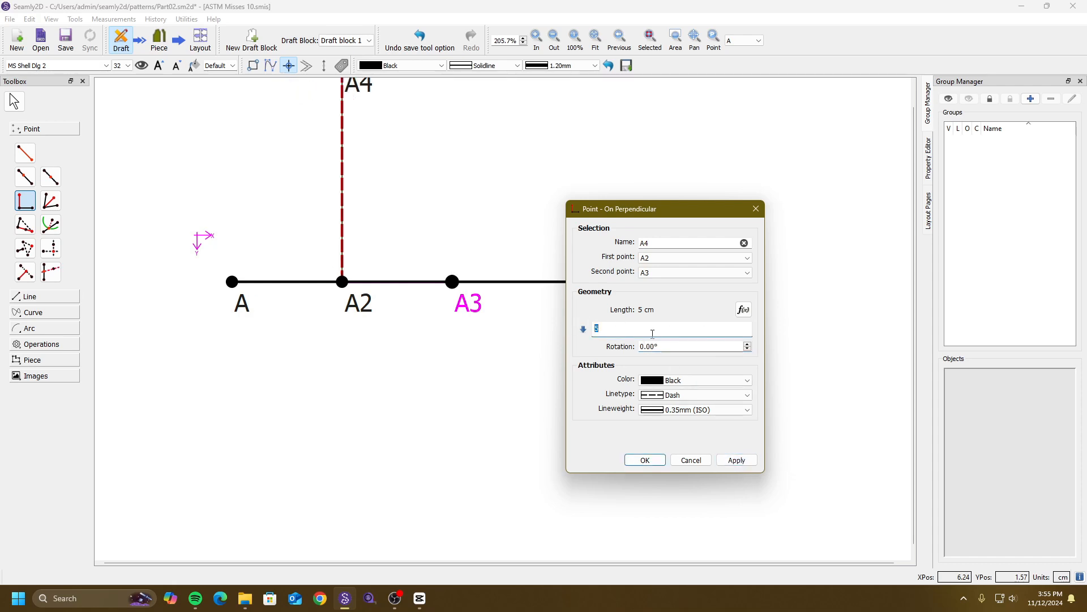
click(737, 460)
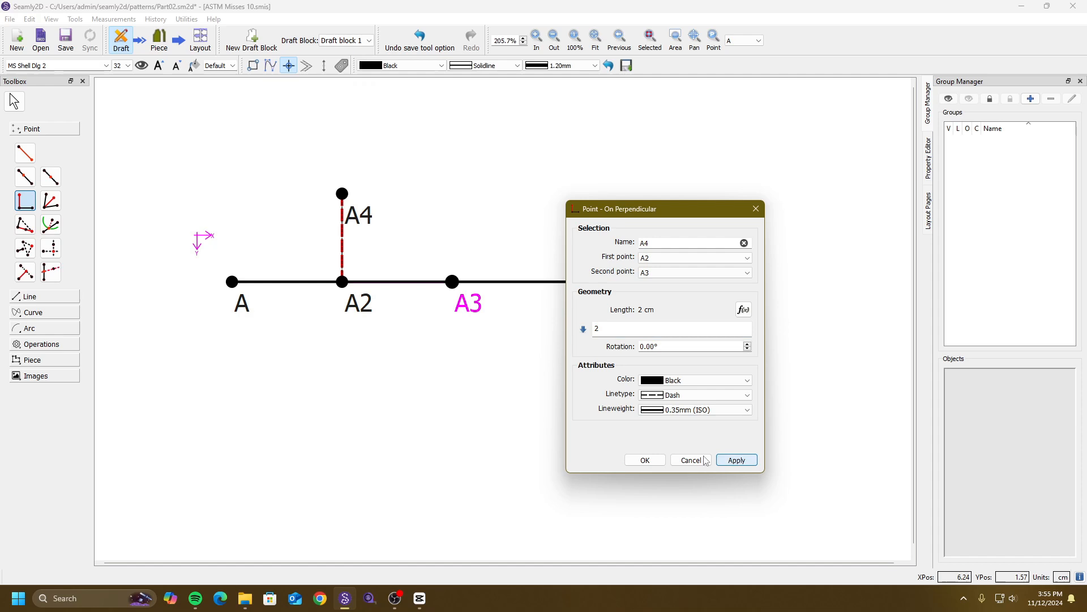
click(645, 459)
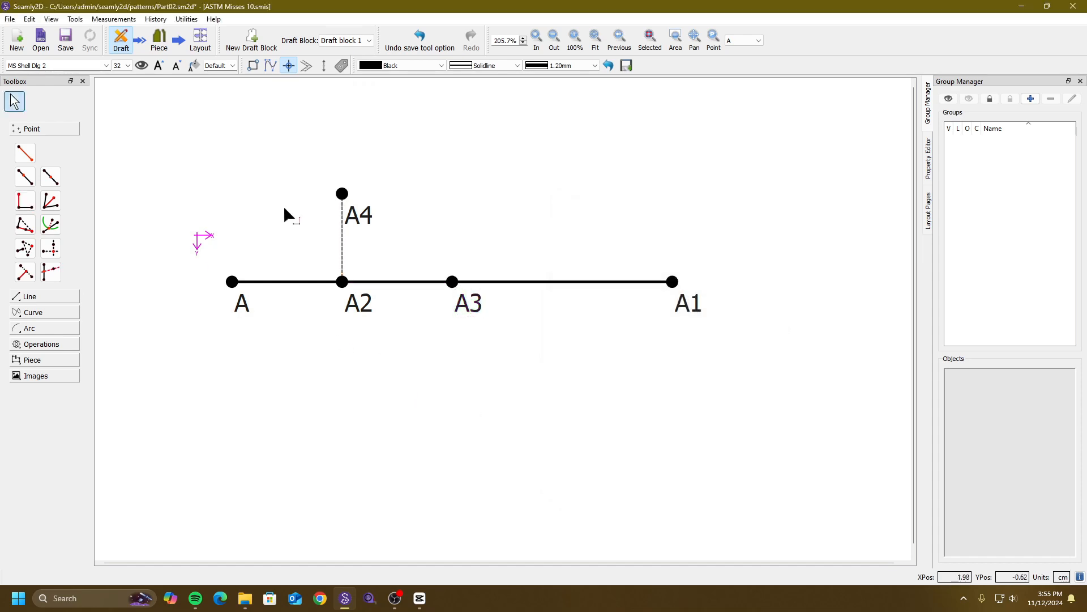
Draw a line from point A2 to point A4.
scroll(247, 199, up, 4)
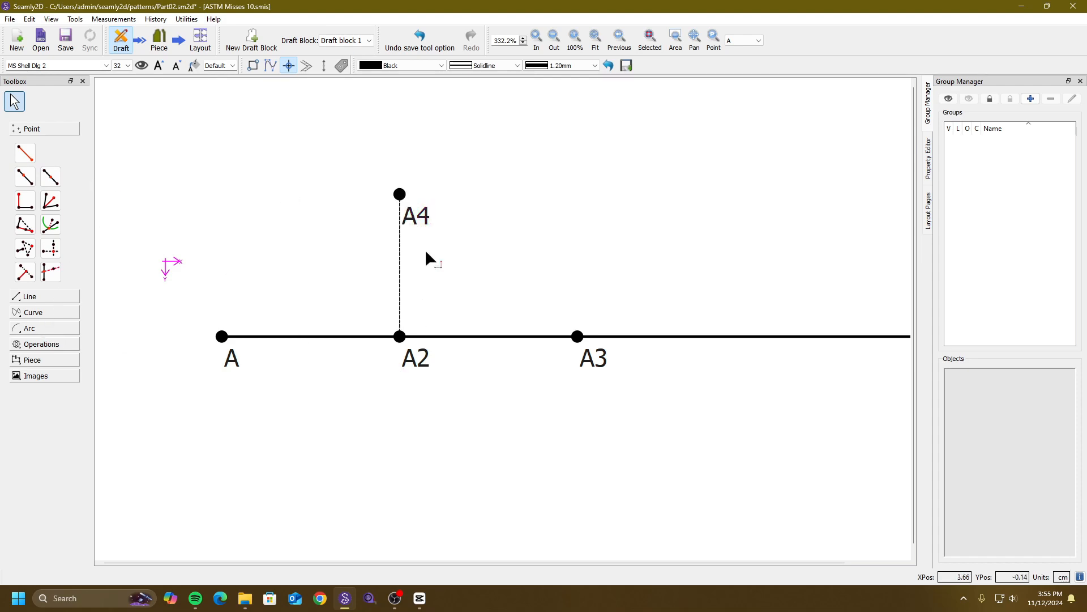
click(55, 296)
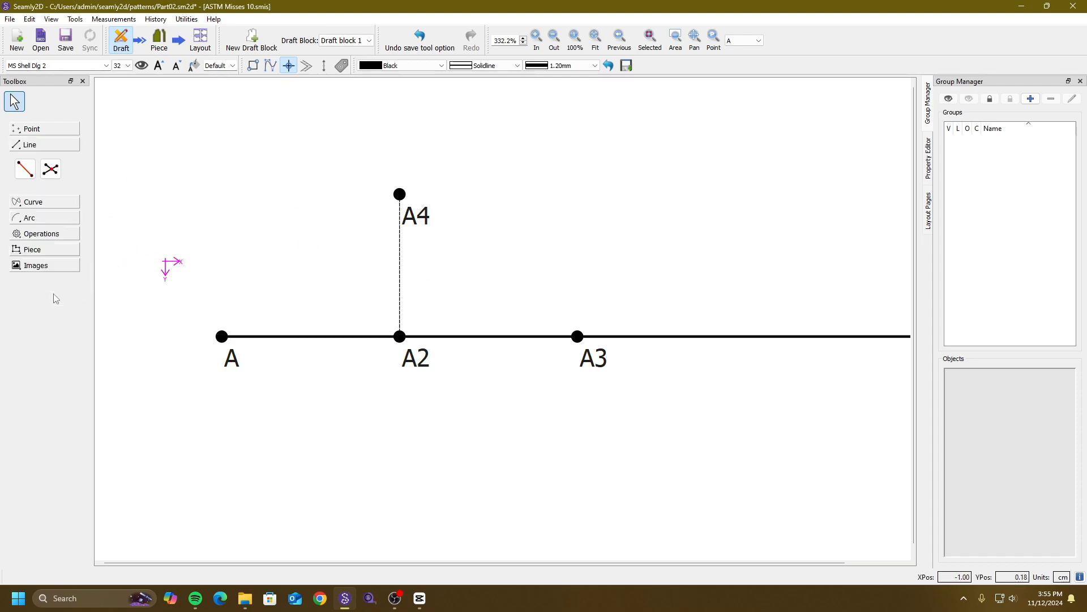
click(25, 170)
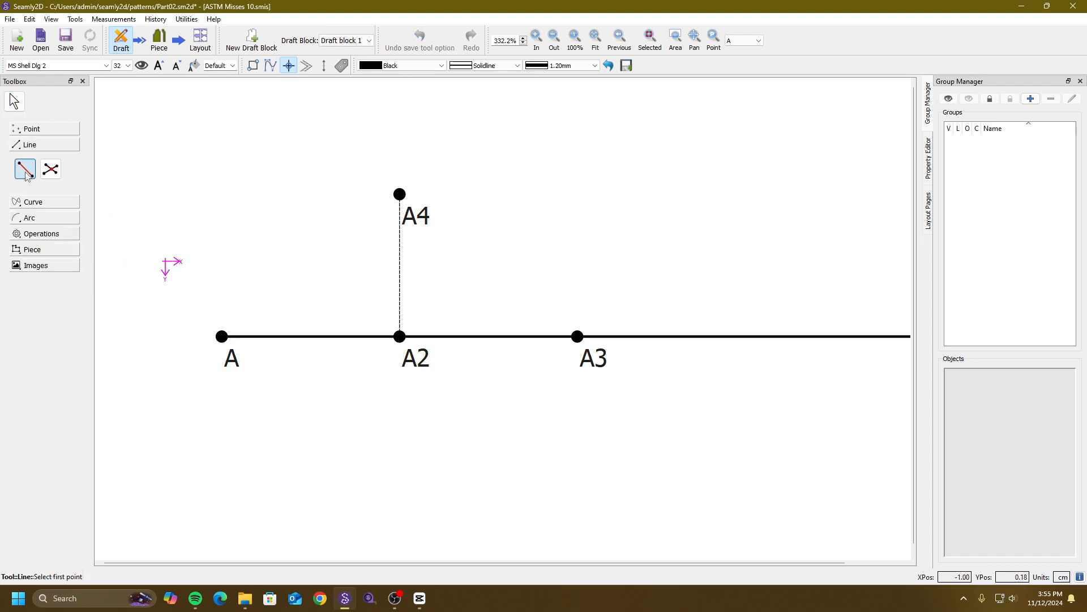
click(416, 361)
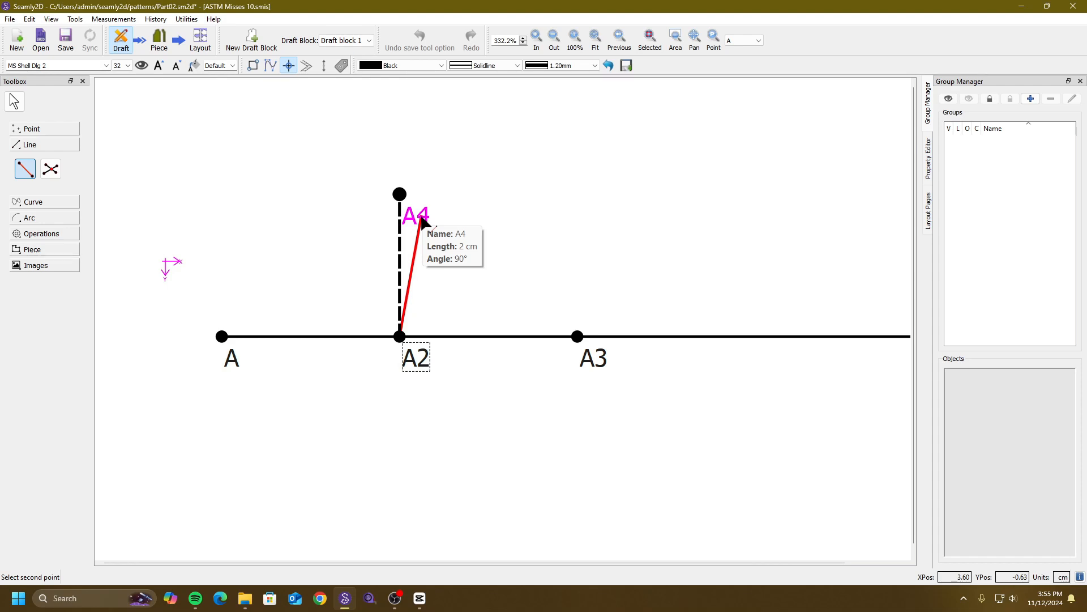
click(422, 219)
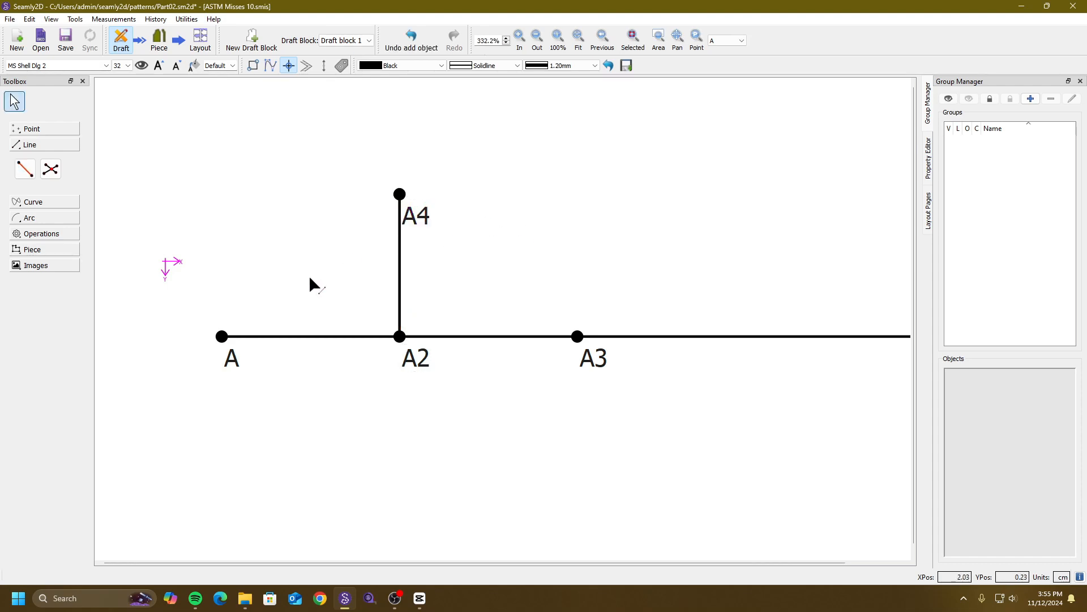
Try to delete point A4 while the line from A2 is still attached to it.
scroll(310, 279, down, 1)
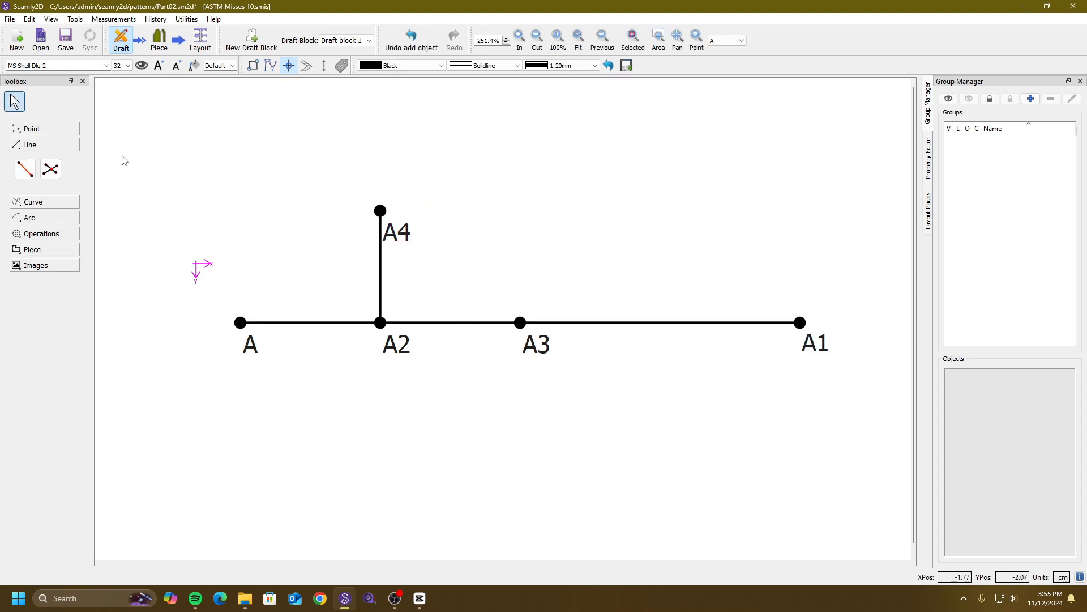
click(408, 242)
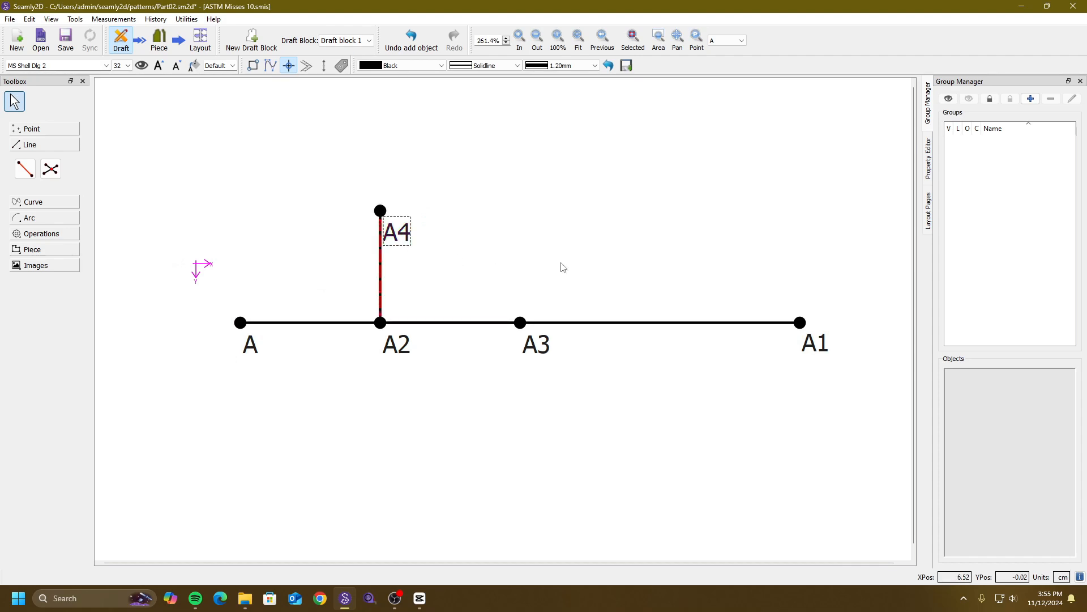
key(Delete)
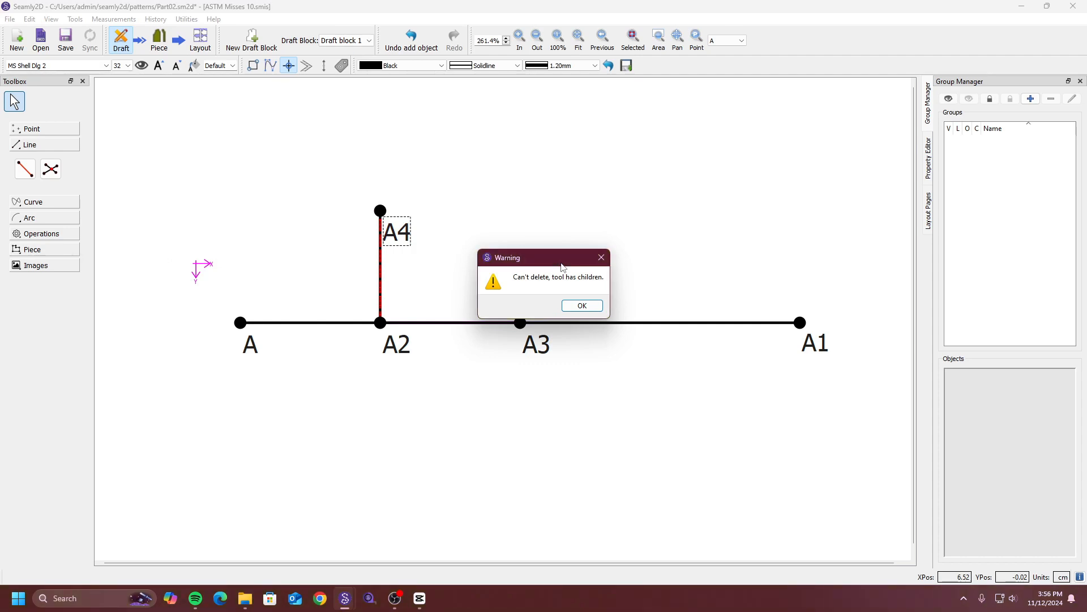
click(581, 305)
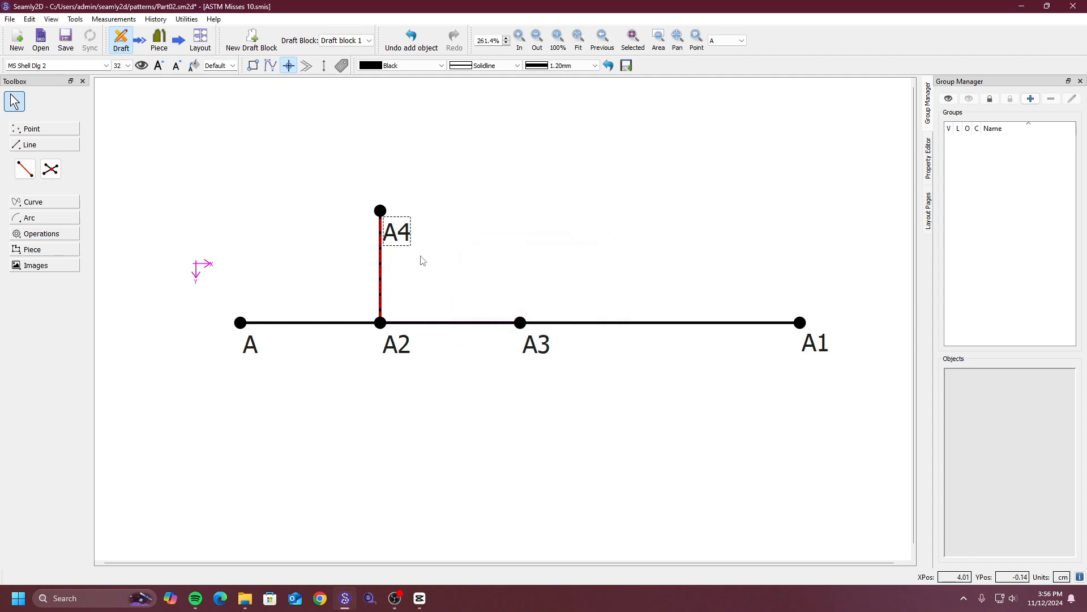
Delete the line between A2 and A4, followed by point A4 itself, confirming both deletions.
click(381, 272)
key(Delete)
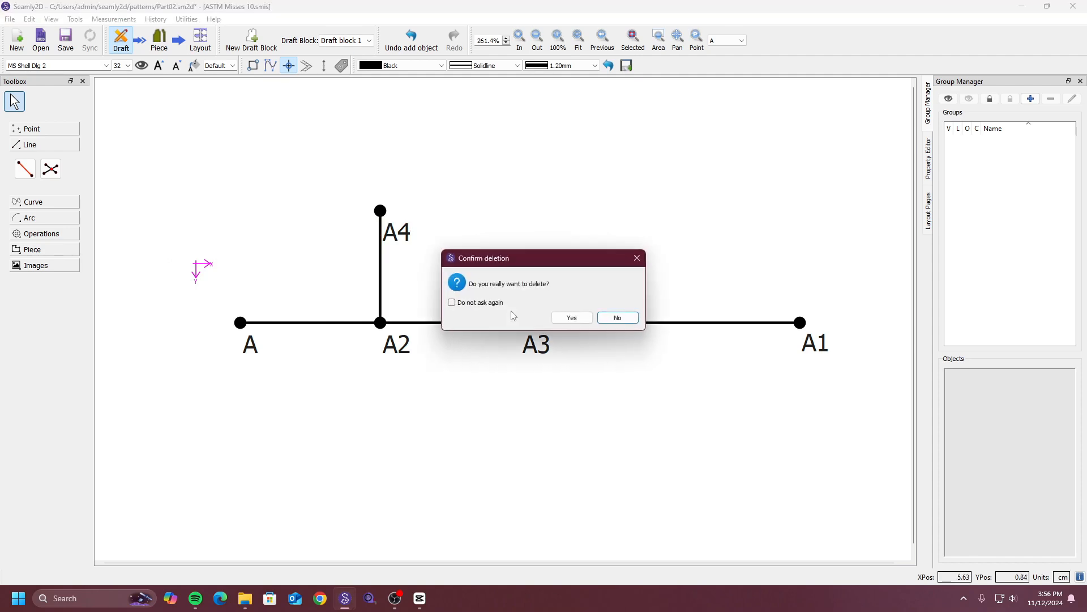
click(569, 317)
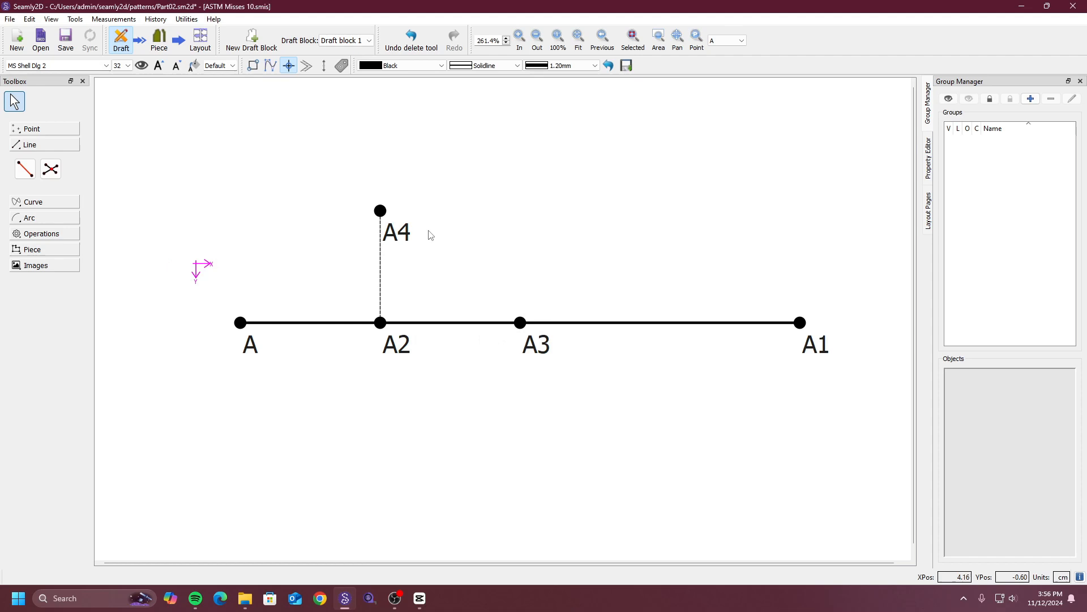
click(403, 251)
key(Delete)
click(569, 318)
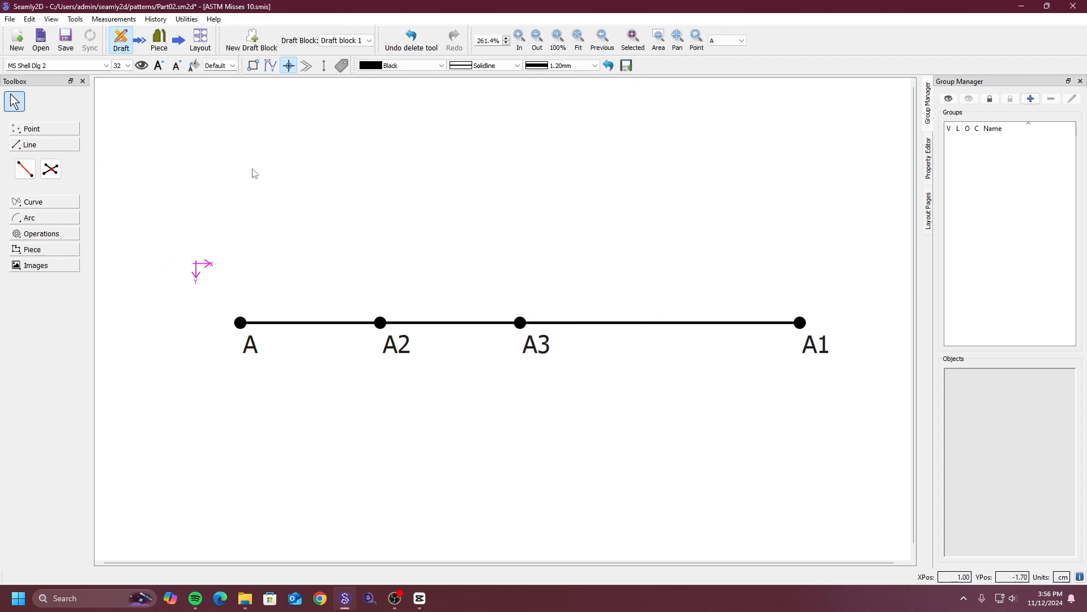
Undo the deletions of point A4 and its line to A2, and save the pattern.
key(ctrl+z)
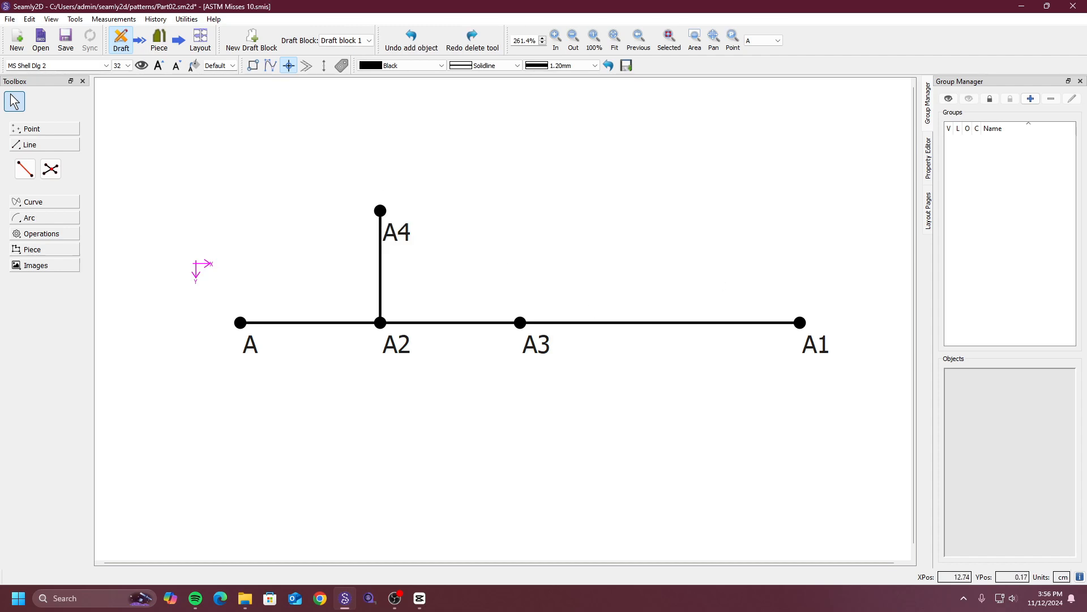
key(ctrl+s)
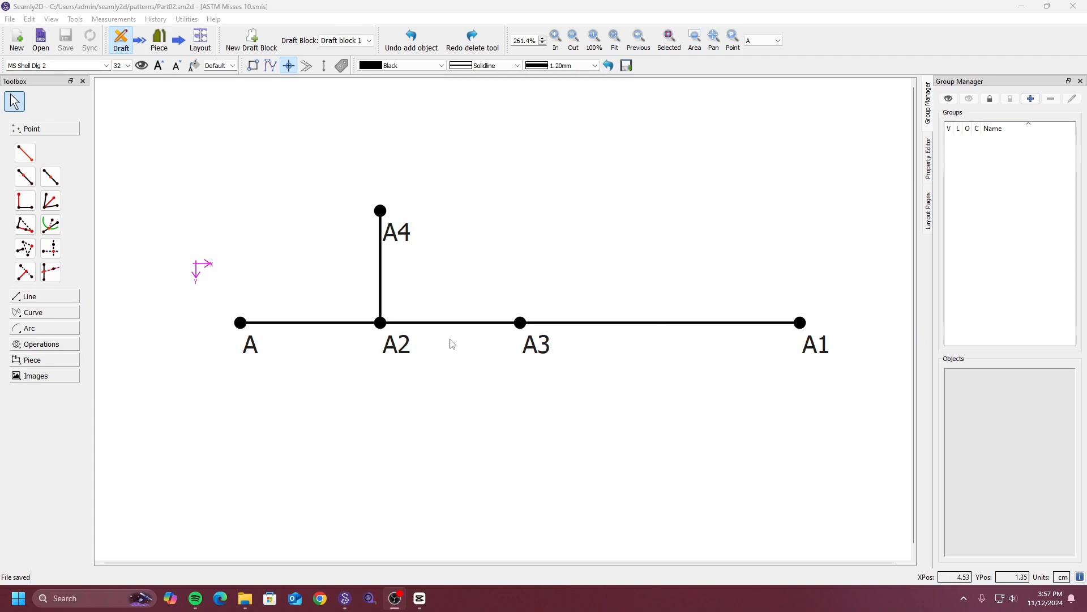
Create an On Bisector point for the angle defined by A, A2 and A4, with a length of 2 cm.
click(56, 206)
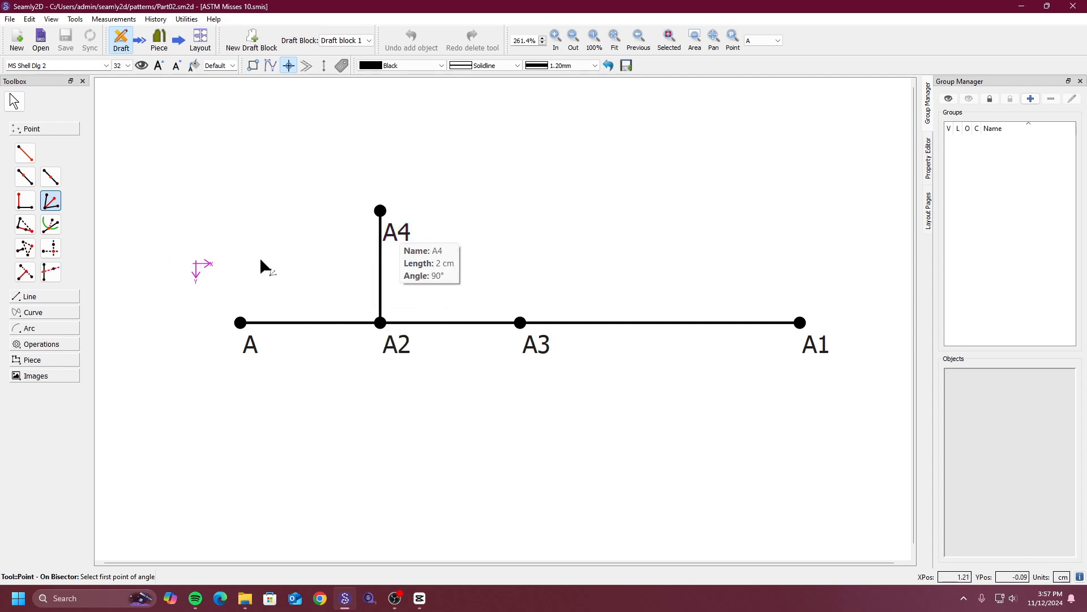
click(249, 344)
click(398, 344)
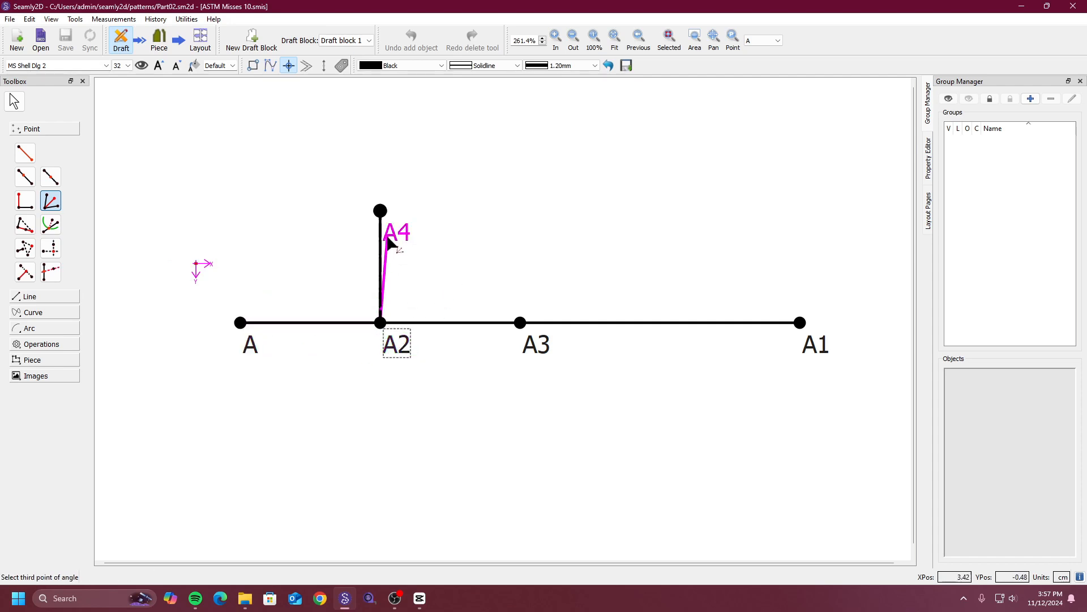
click(397, 237)
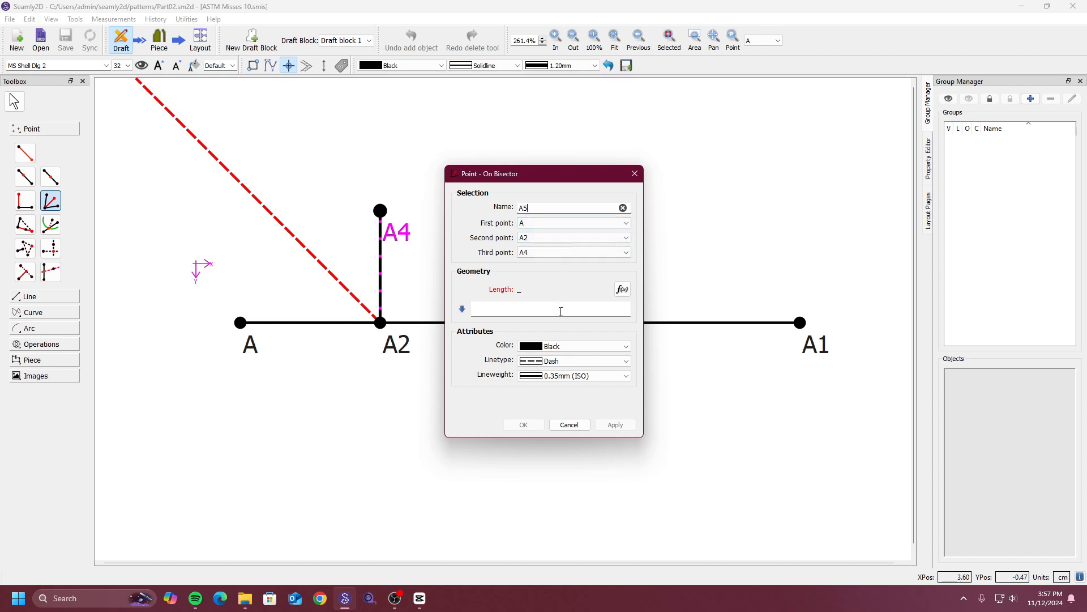
drag(593, 170, 680, 152)
click(645, 294)
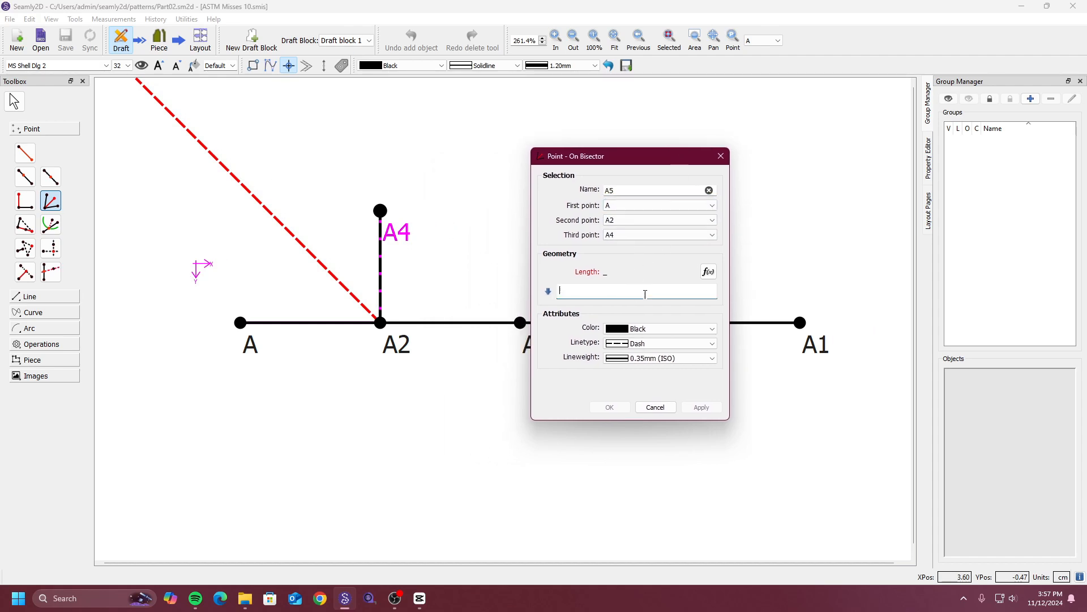
text(2)
click(700, 407)
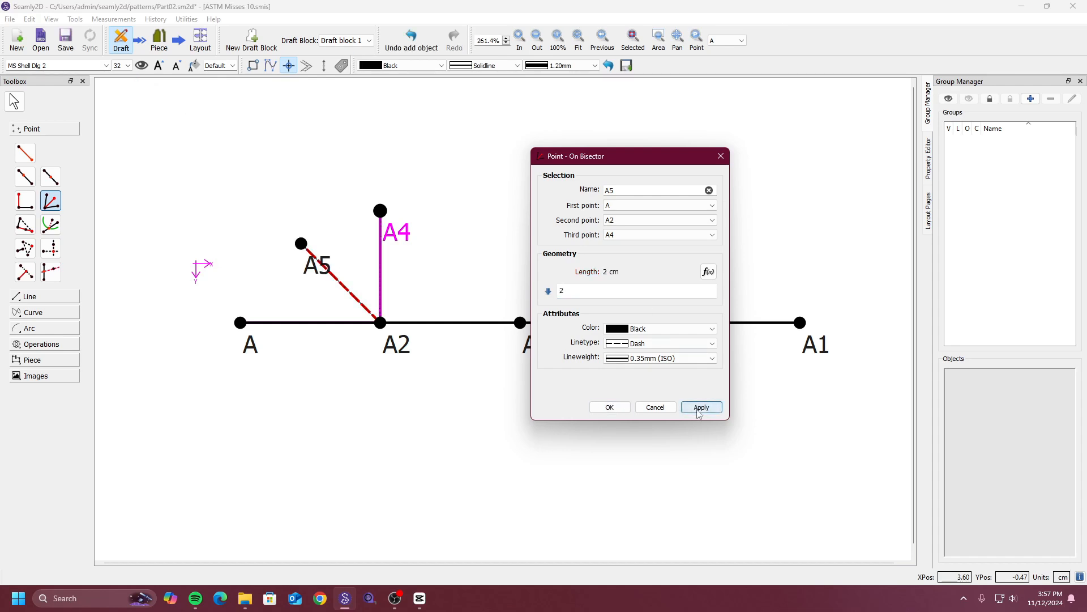
Set the bisector point's length to the formula #hat_brim_length/4, using the custom variable, and accept it.
click(707, 271)
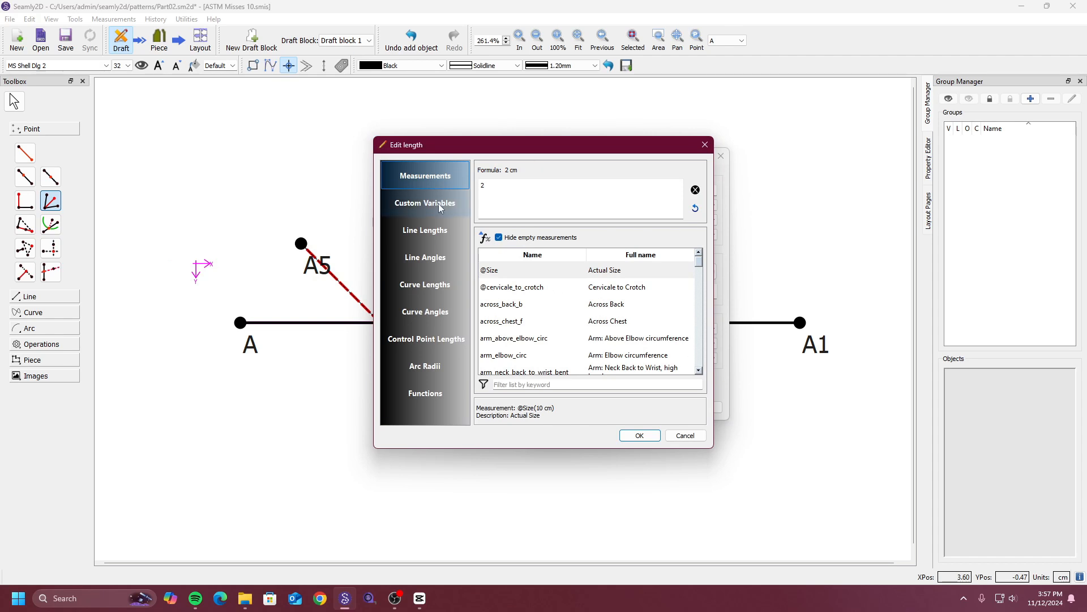
drag(562, 150, 733, 191)
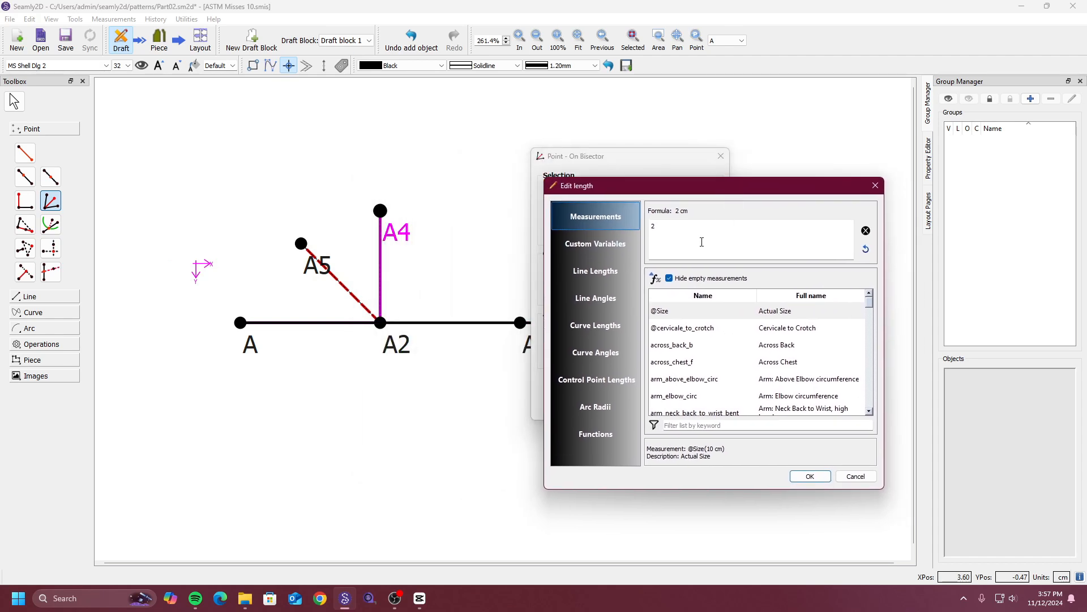
click(606, 244)
double_click(690, 316)
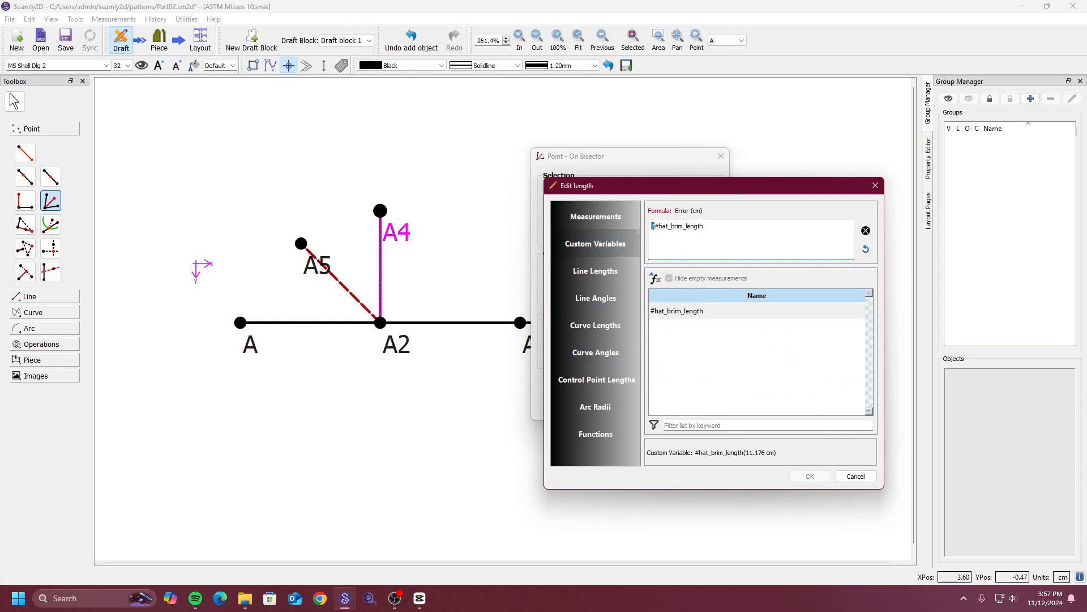
key(Delete)
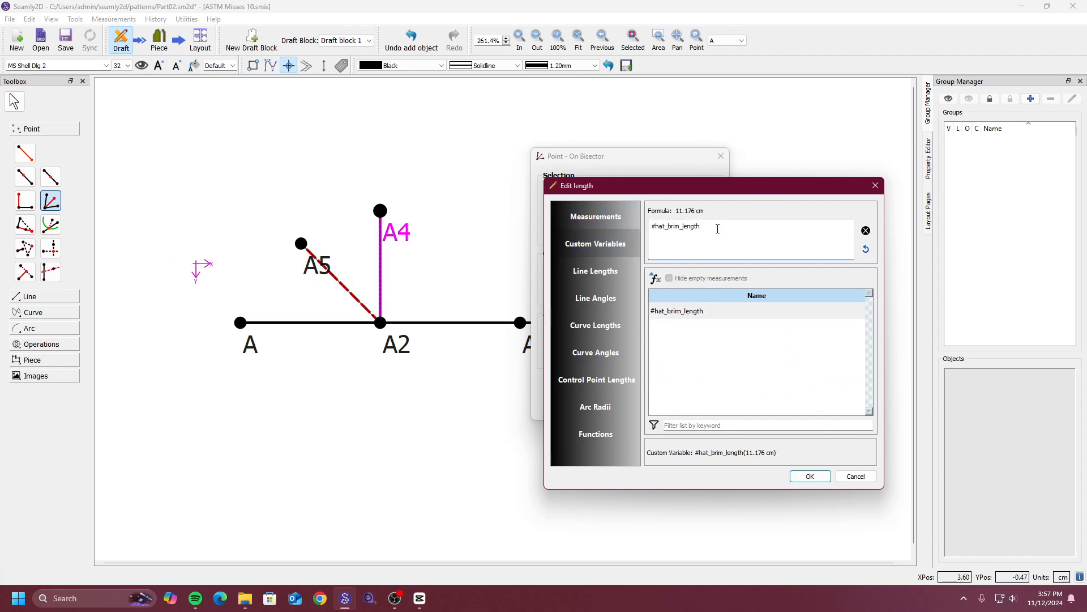
text(/4)
click(811, 477)
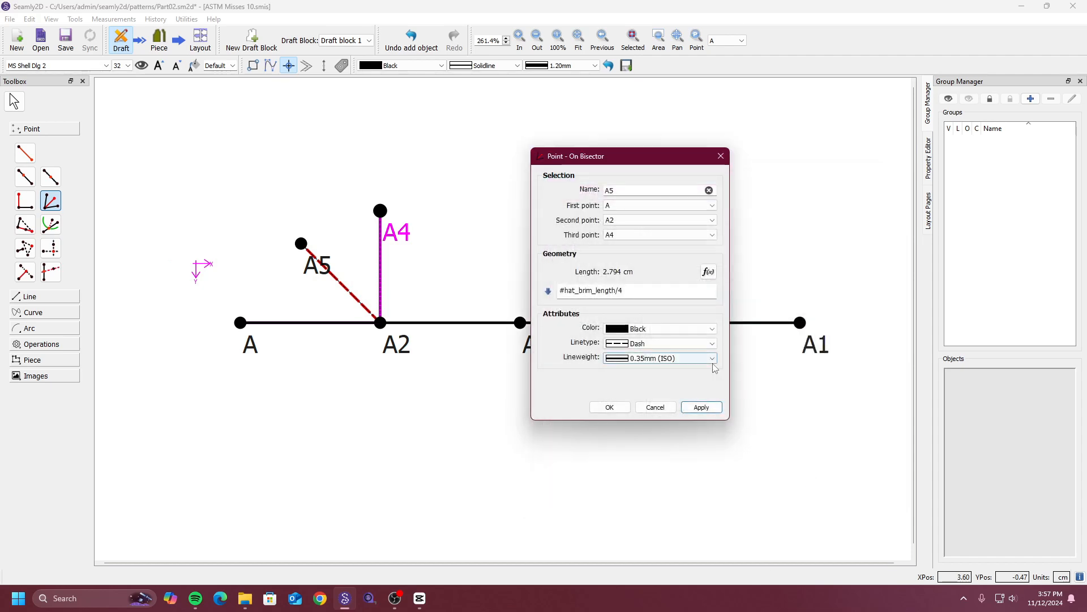
click(714, 409)
click(610, 408)
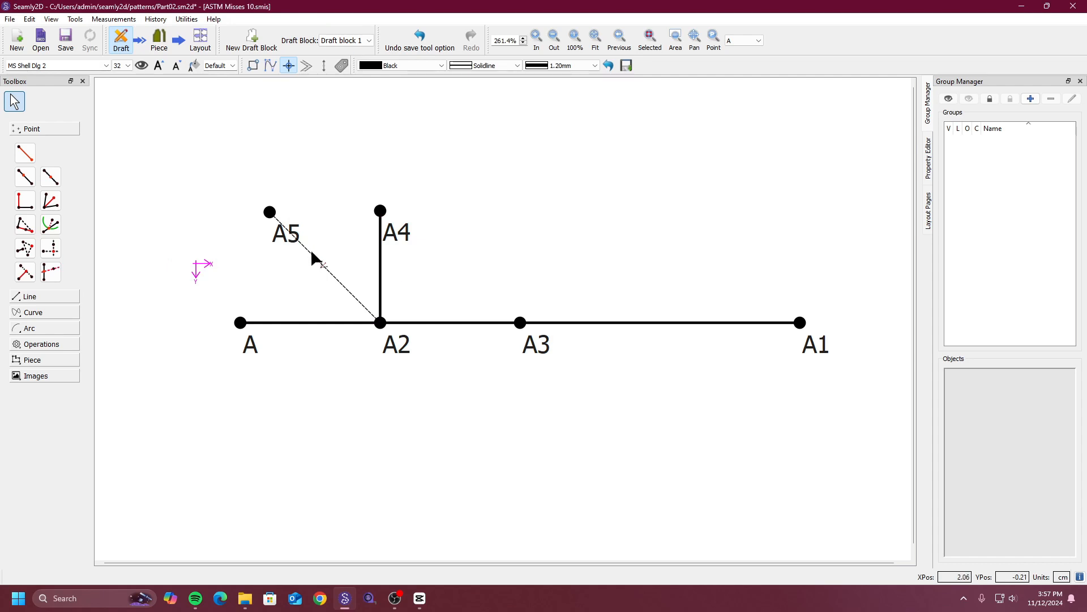
Draw a line from point A2 to point A5.
click(56, 297)
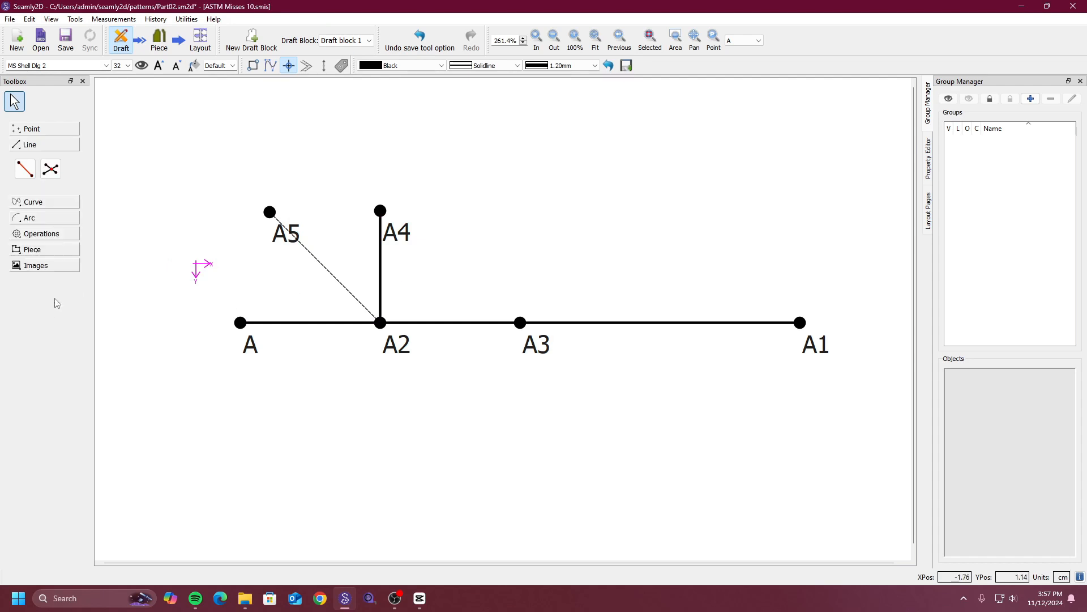
click(25, 168)
click(396, 343)
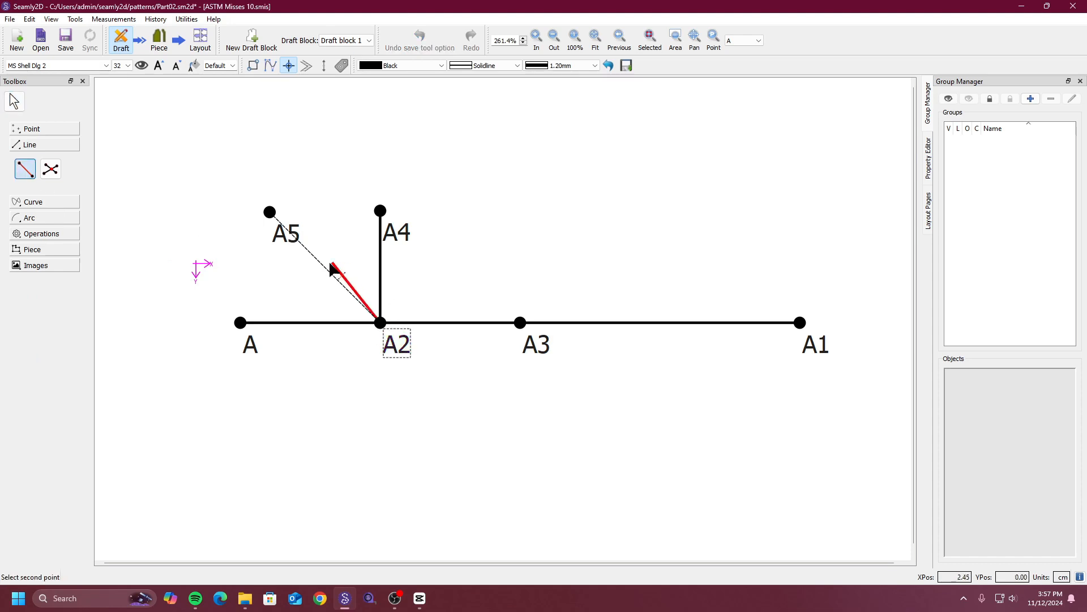
click(286, 232)
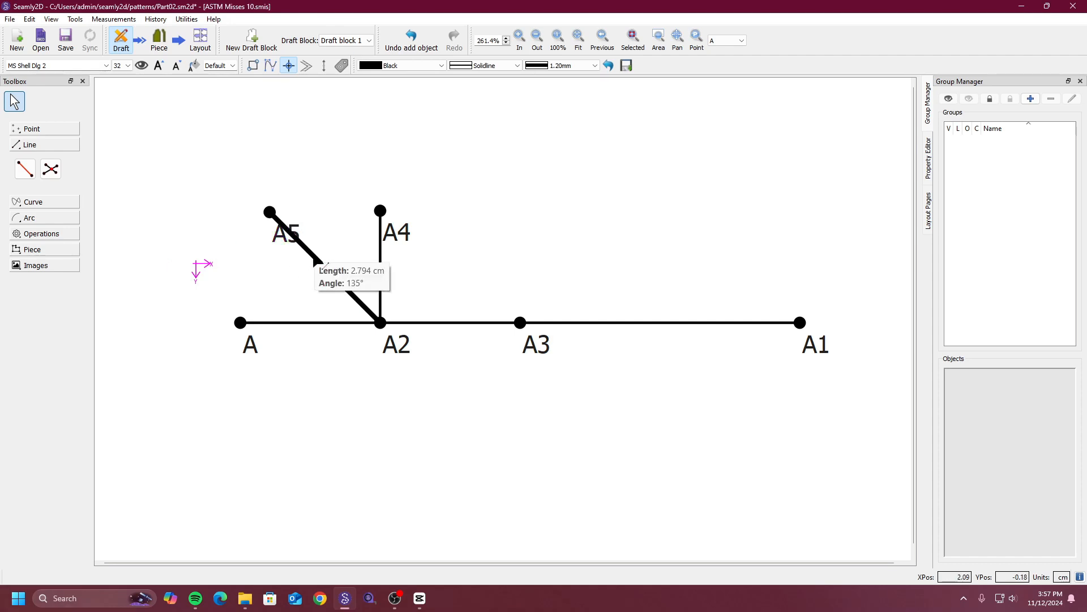
click(320, 263)
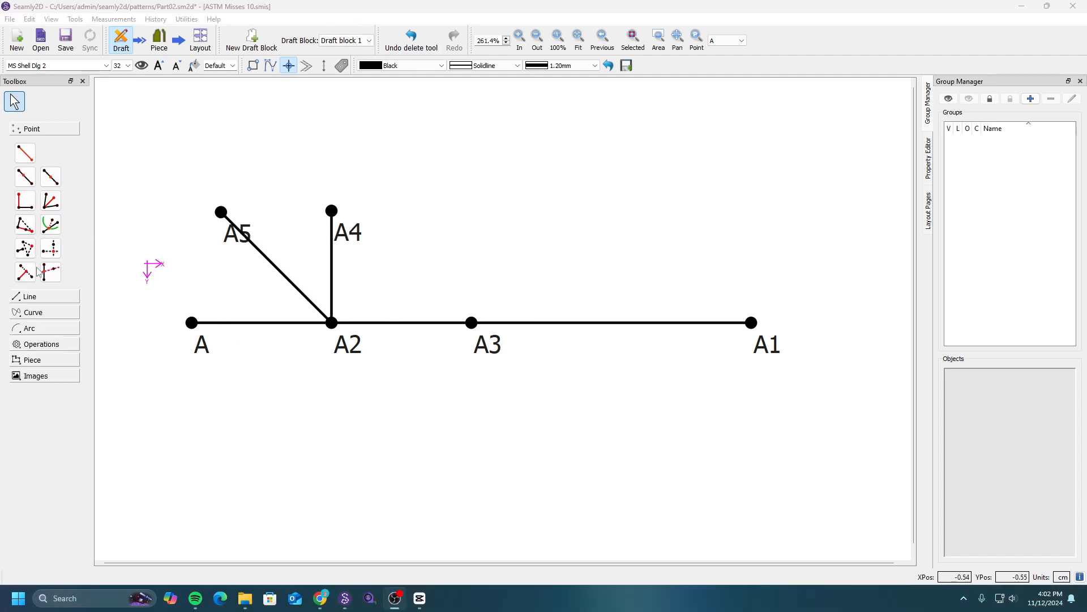
Create a Length to Line point from A4 to the line through A2 and A1, with a length of 12 cm.
click(21, 228)
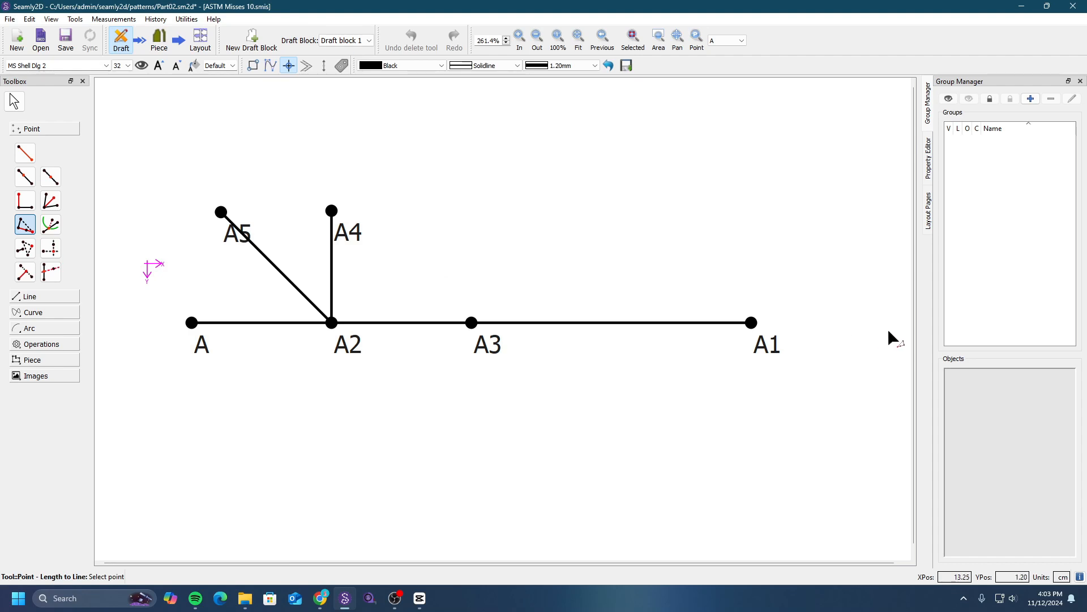
click(351, 234)
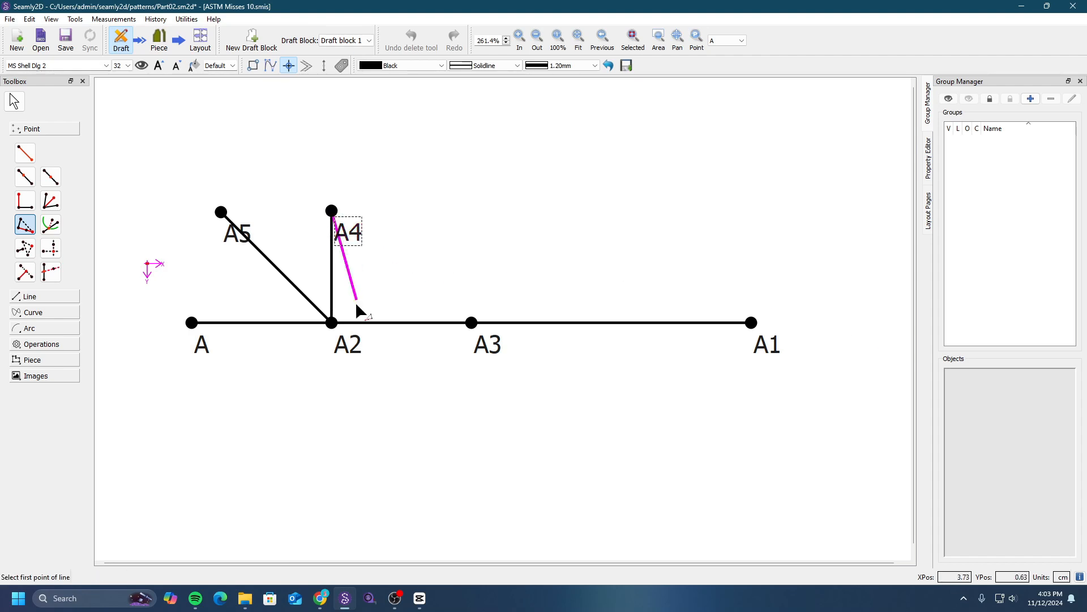
click(350, 348)
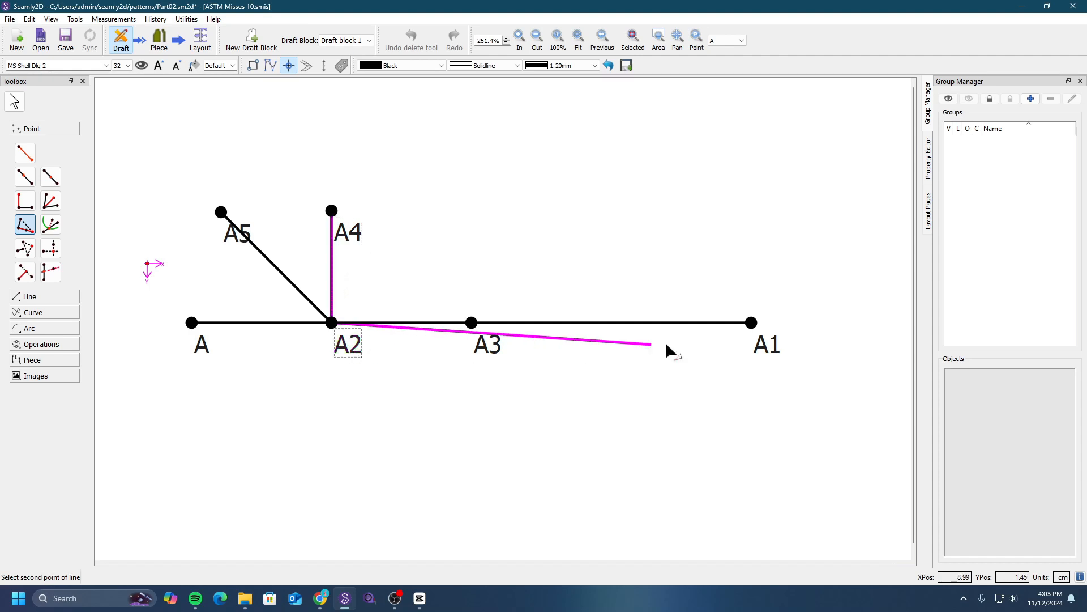
click(767, 349)
drag(566, 184, 225, 217)
click(229, 340)
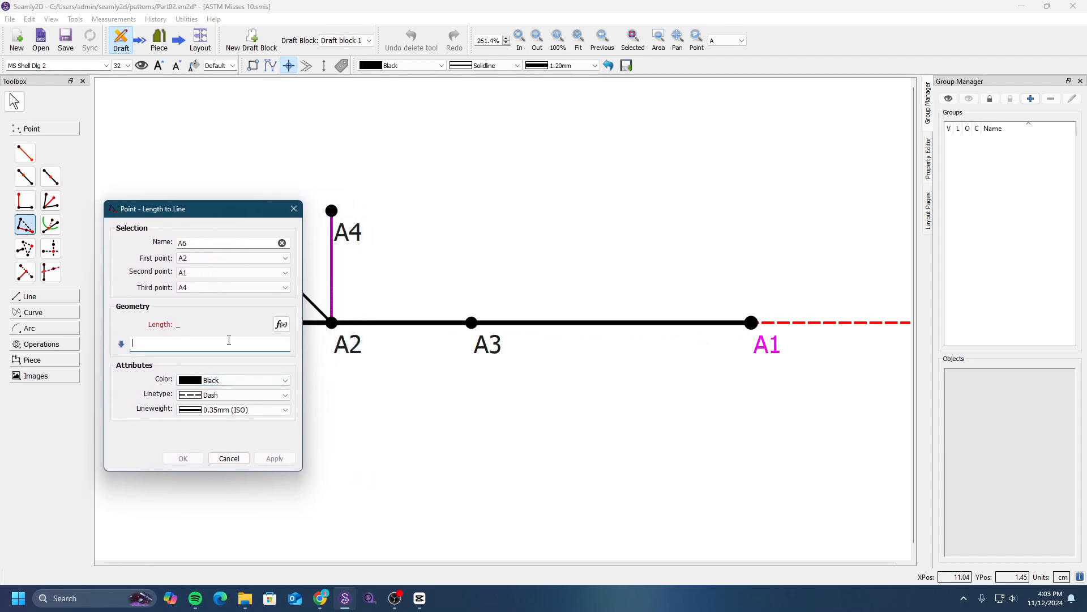
text(12)
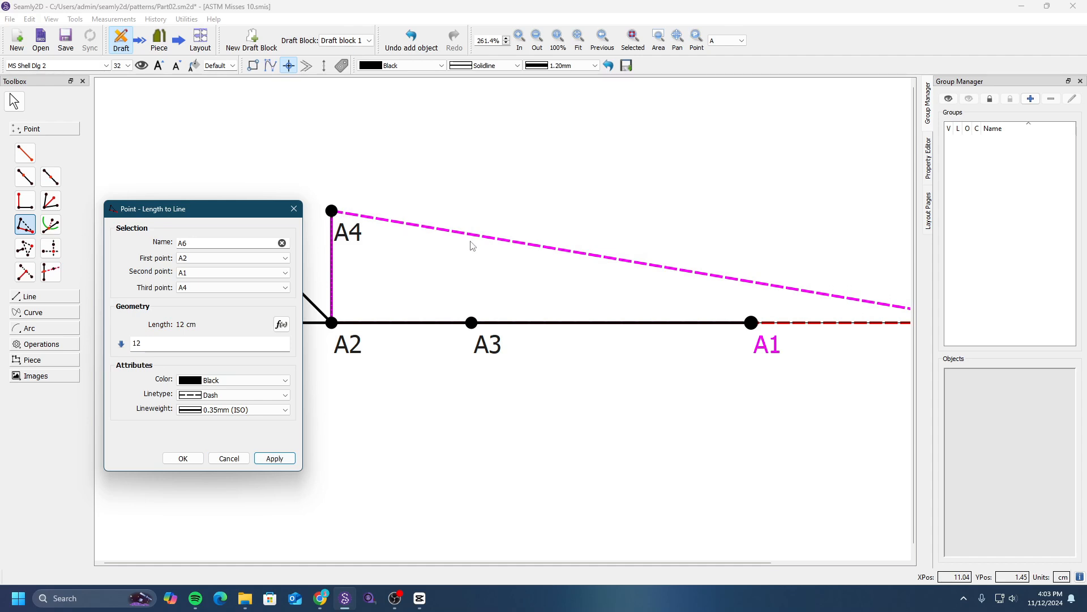
click(274, 459)
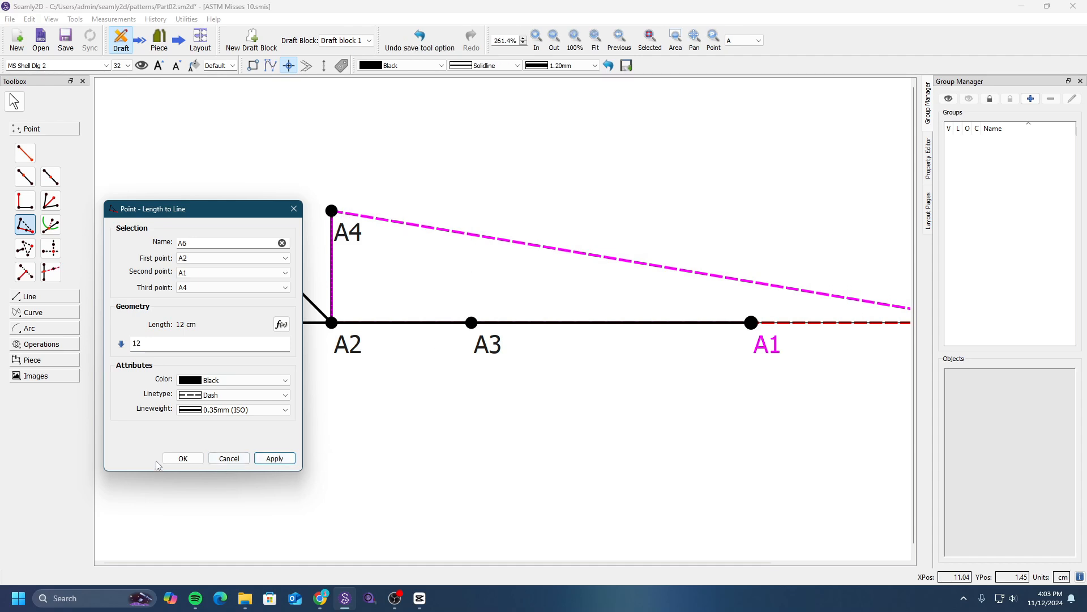
click(183, 458)
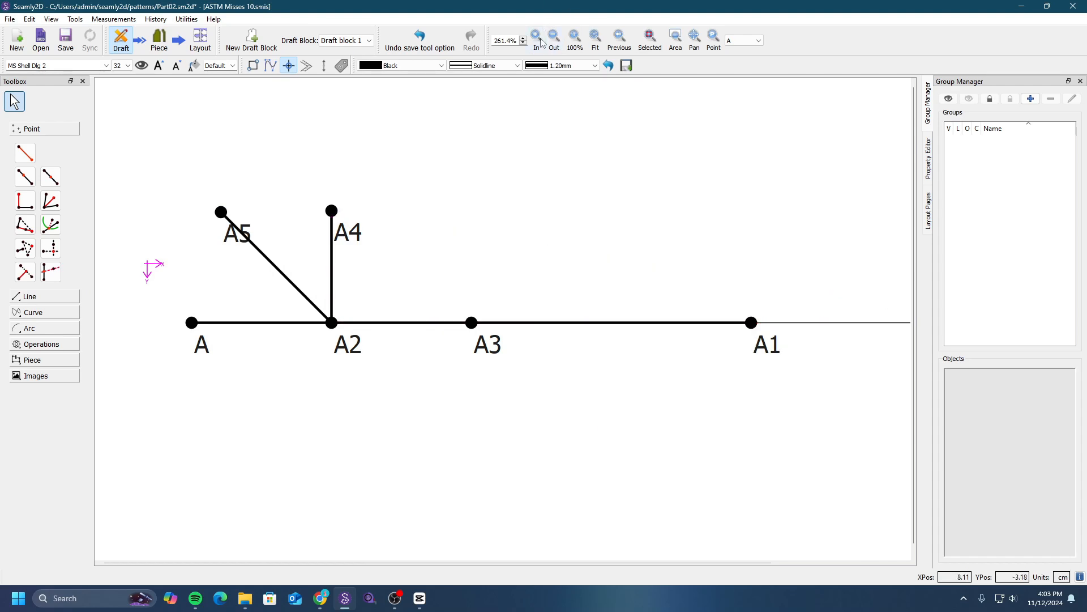
Reopen the options of point A6 and set its length to 10 cm.
scroll(620, 236, down, 4)
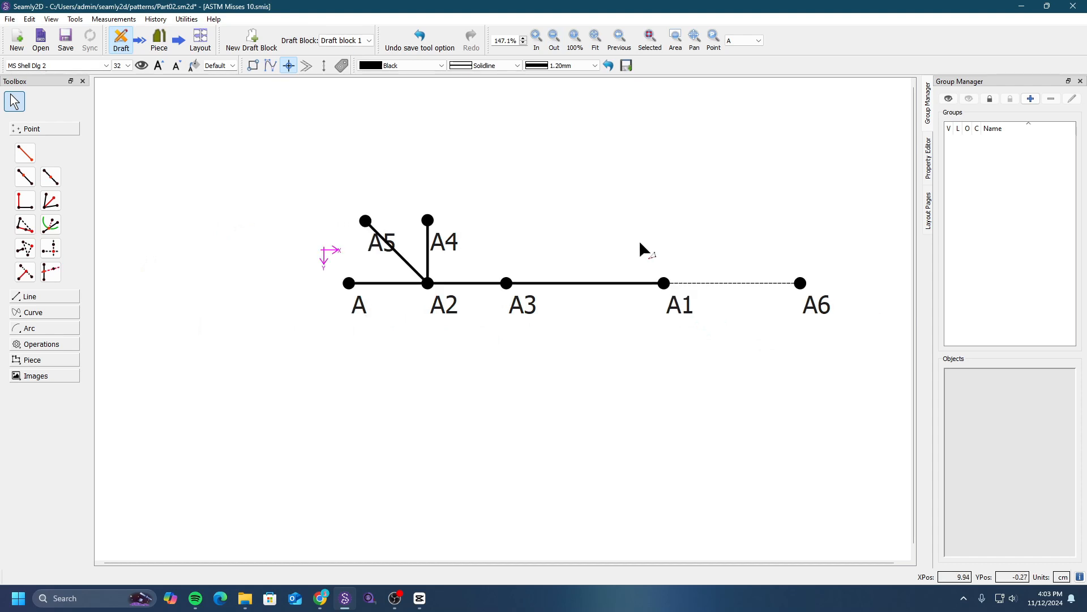
scroll(650, 249, up, 2)
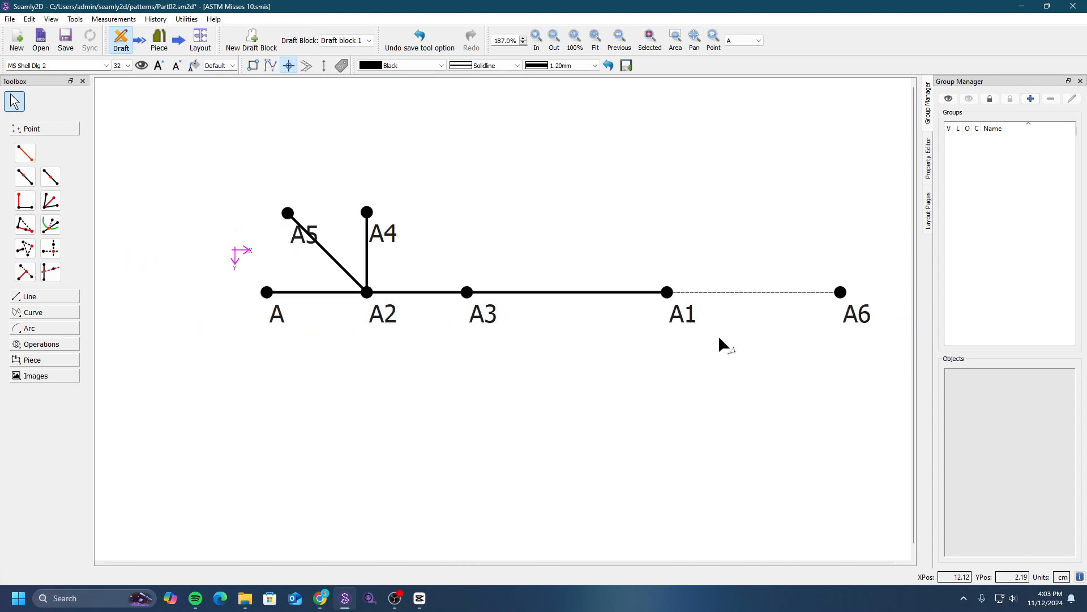
right_click(858, 320)
click(861, 323)
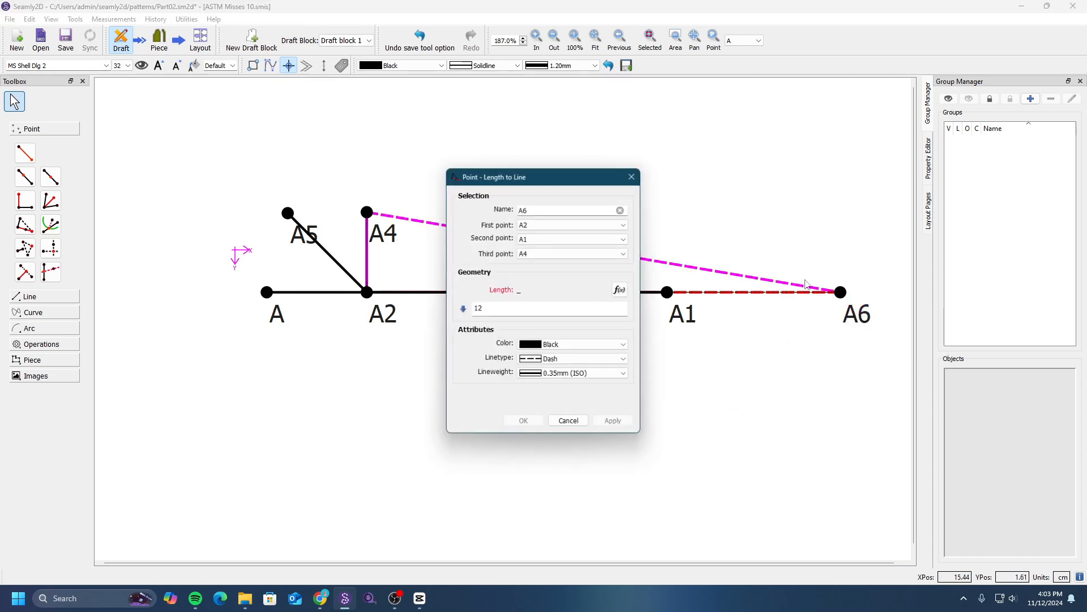
drag(604, 179, 311, 236)
click(196, 366)
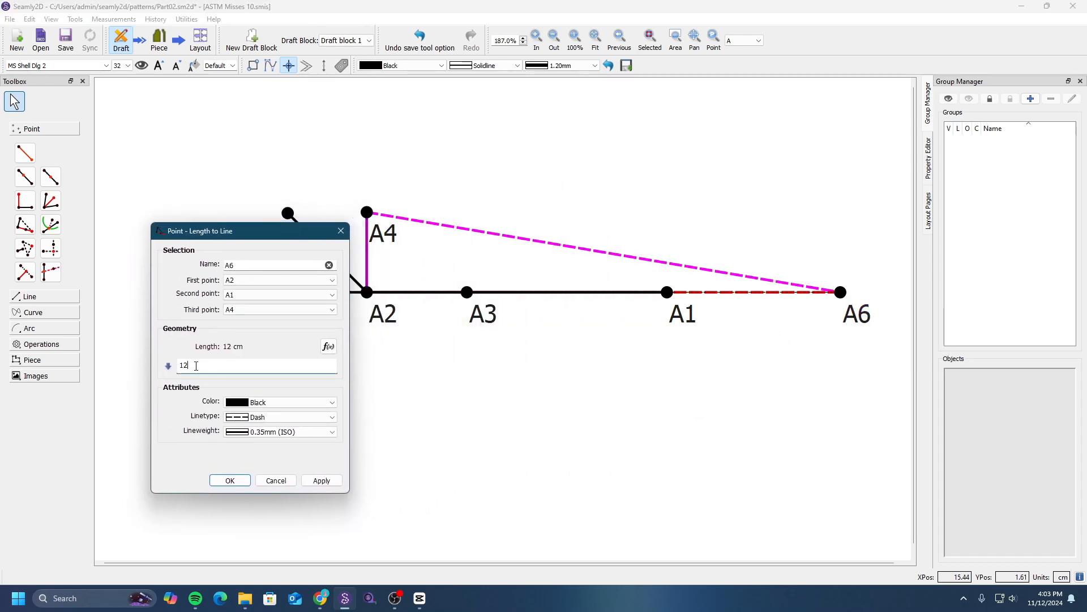
key(BackSpace)
text(0)
click(322, 480)
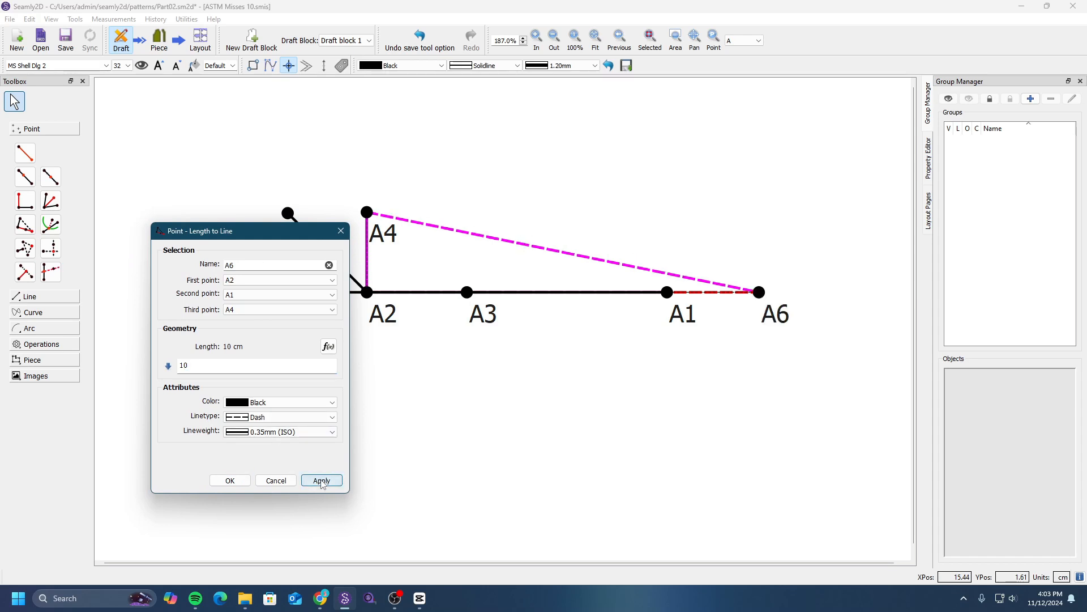
Try a length of 2 cm for point A6.
click(277, 368)
drag(200, 369, 130, 370)
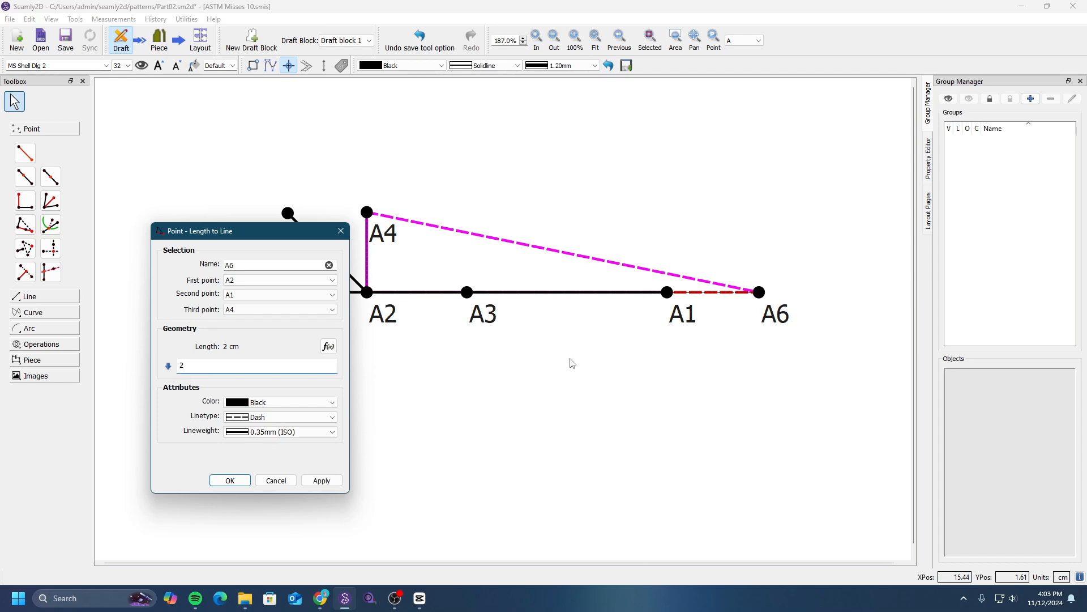
click(330, 481)
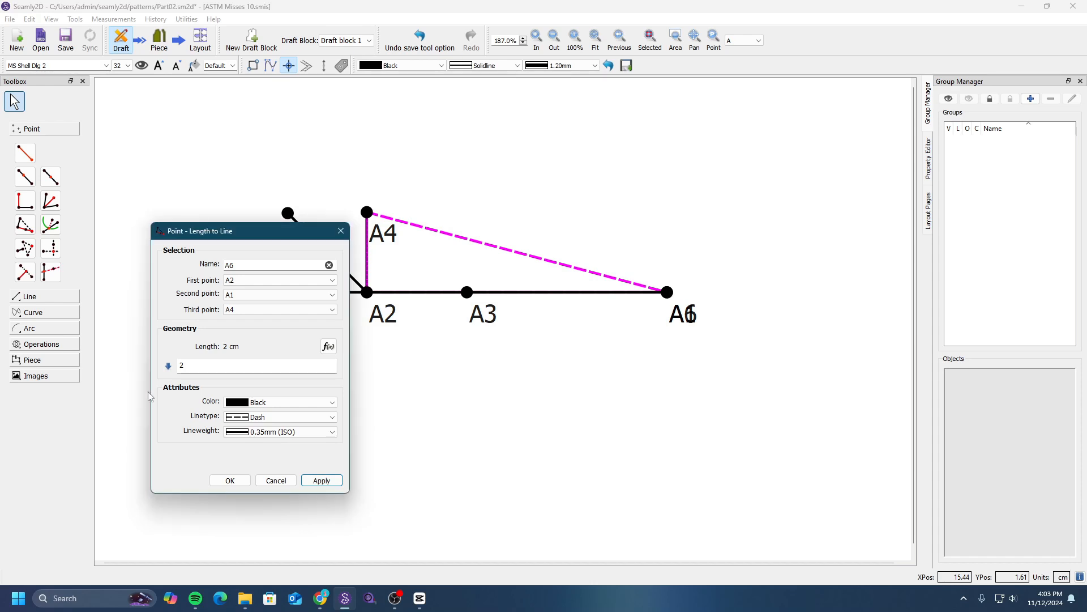
Set point A6's length back to 10 cm and accept the point's options.
drag(209, 365, 145, 369)
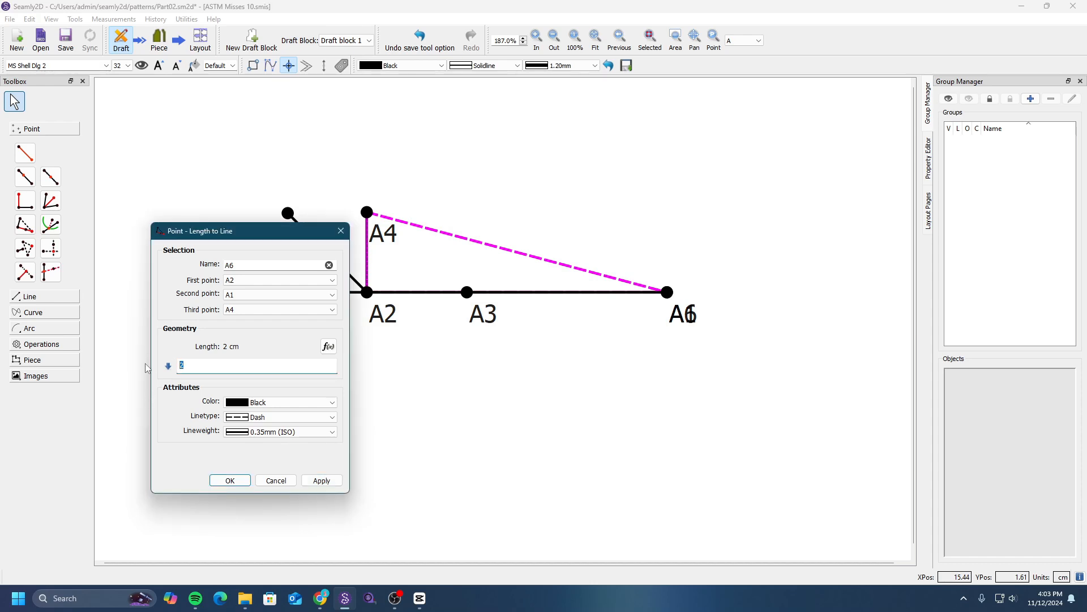
text(10)
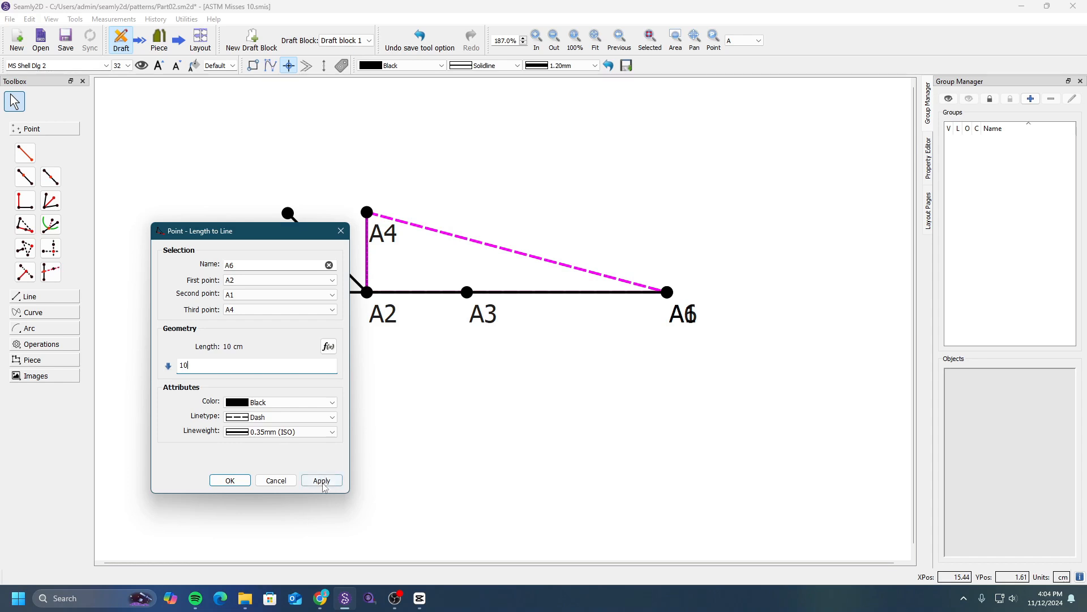
click(322, 480)
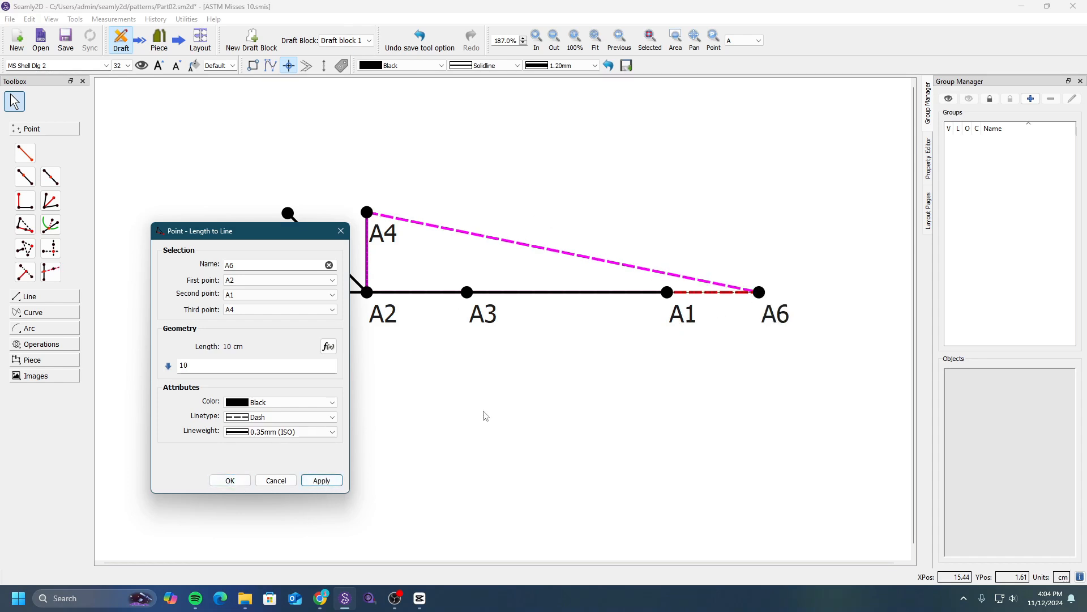
click(230, 481)
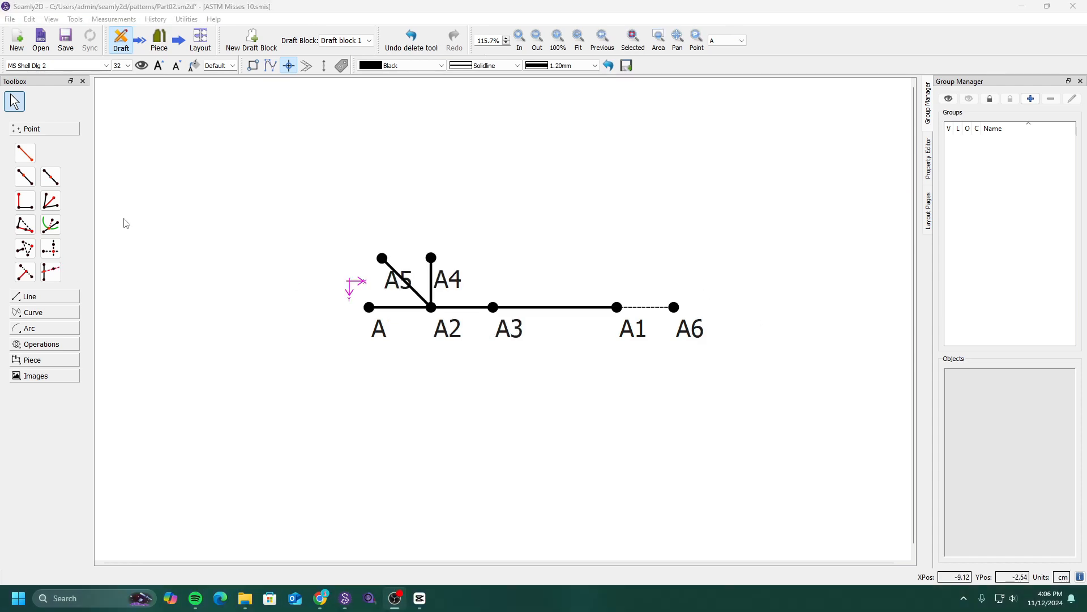
Create an Intersect Arc and Line point with the arc centred on A4, the line from A to A3, and a radius of 2 cm.
click(53, 229)
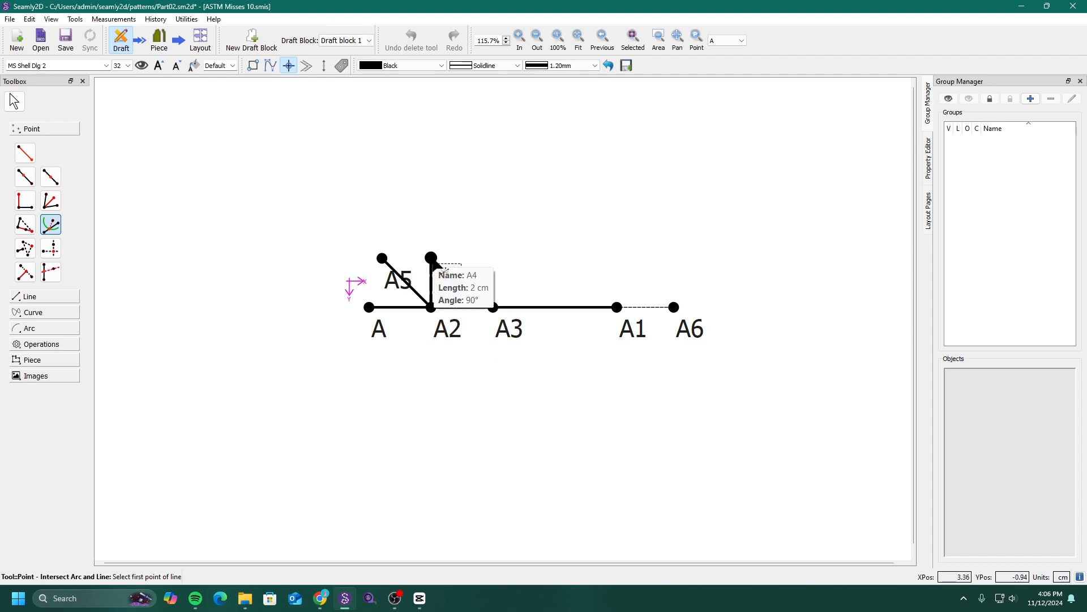
click(379, 334)
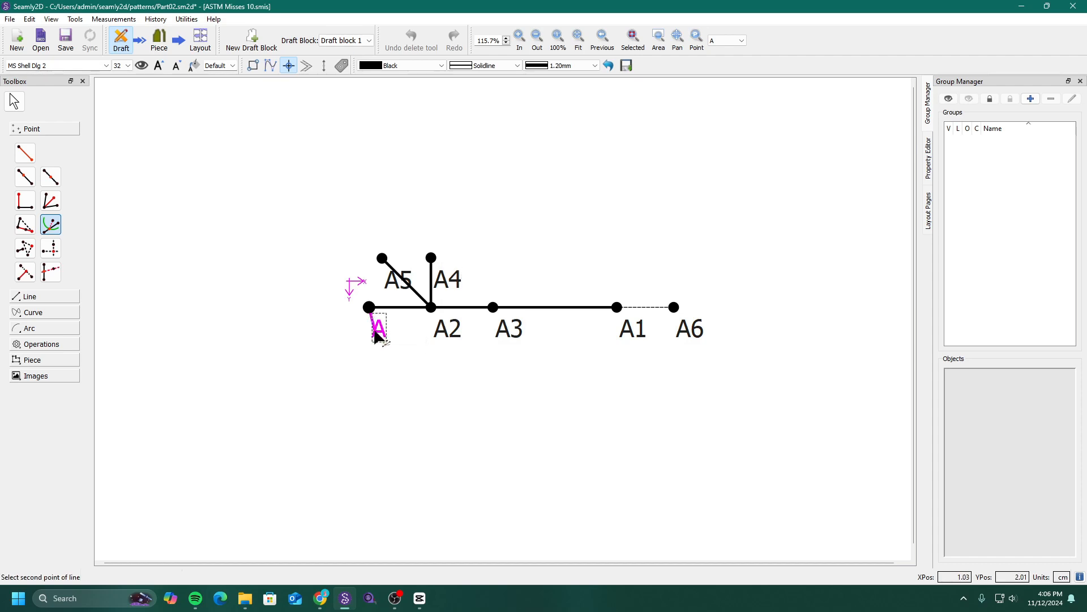
click(516, 334)
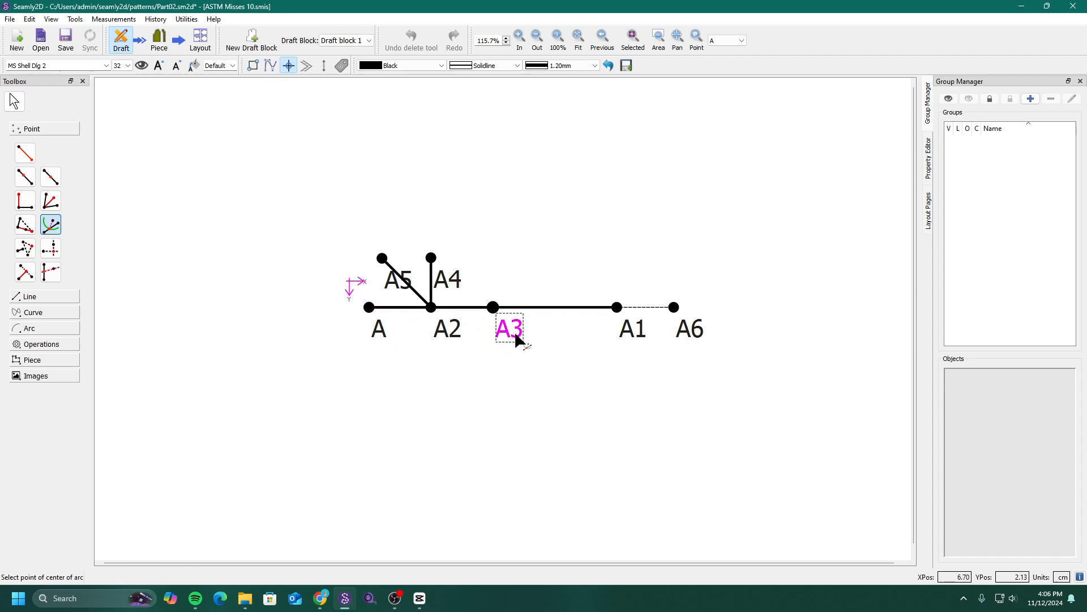
click(448, 288)
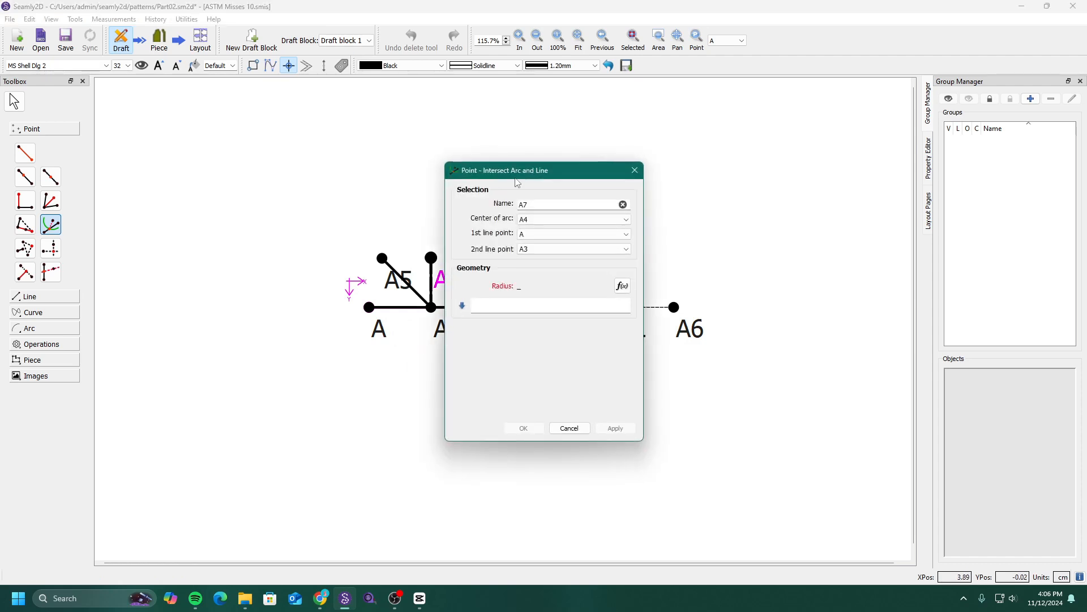
drag(522, 181, 177, 184)
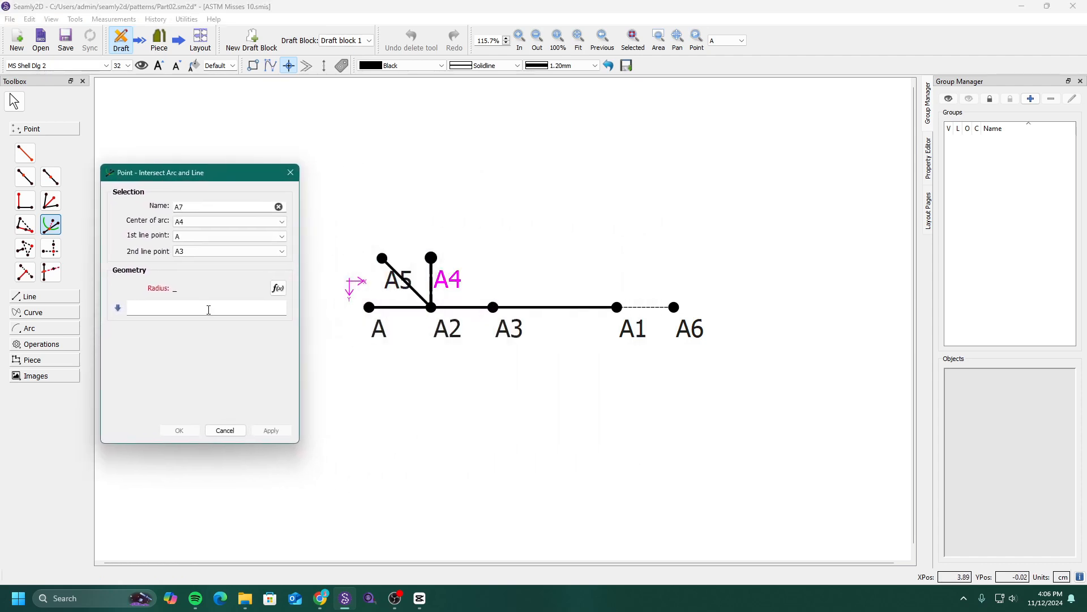
click(209, 310)
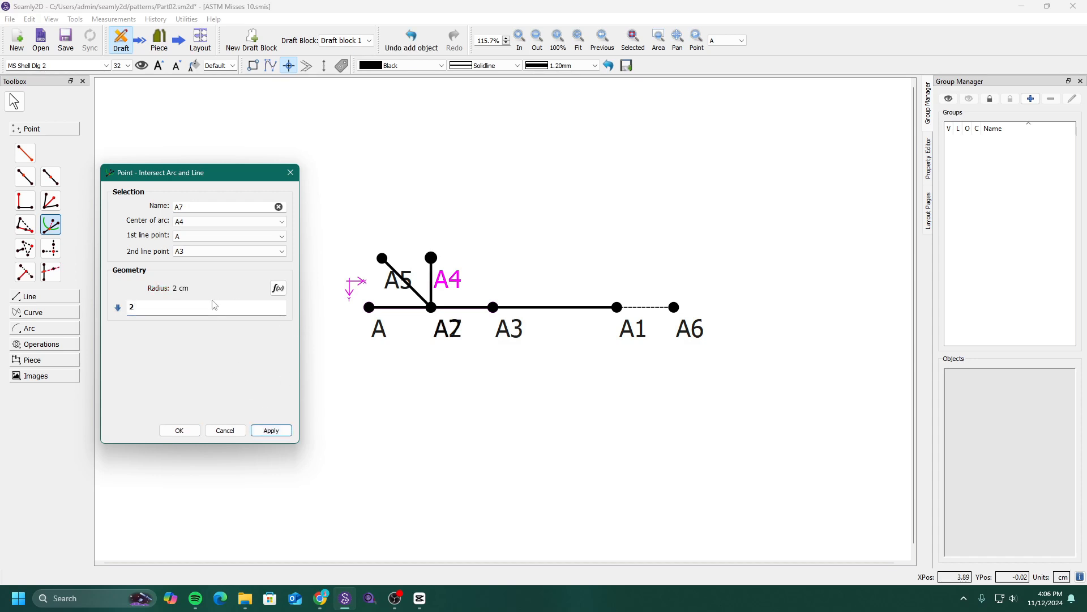
Set the arc radius of point A7 to 3 cm and accept the point's options.
key(BackSpace)
text(3)
click(288, 429)
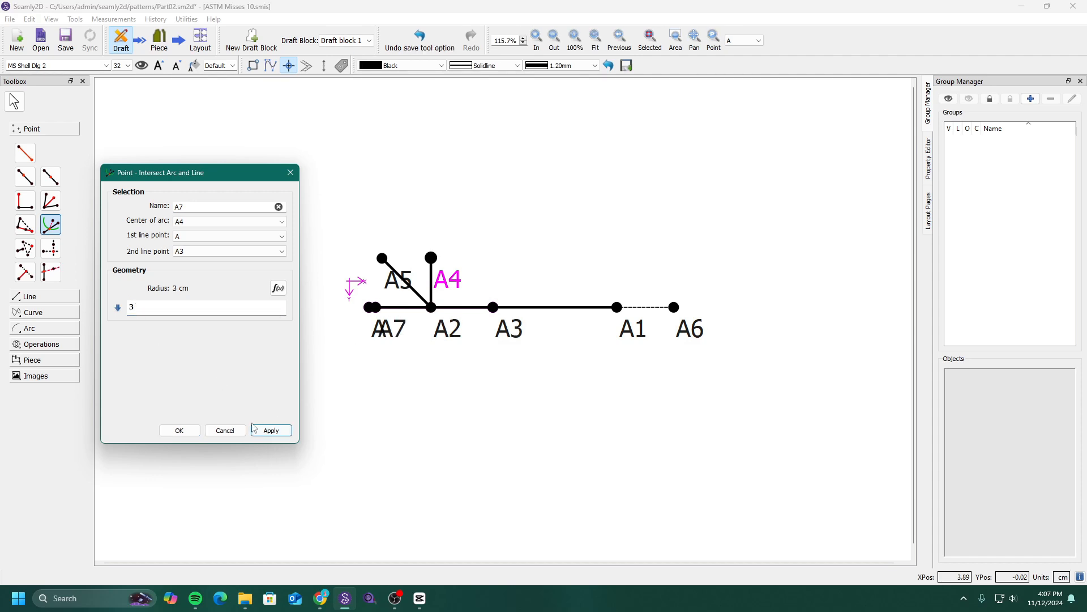
key(Return)
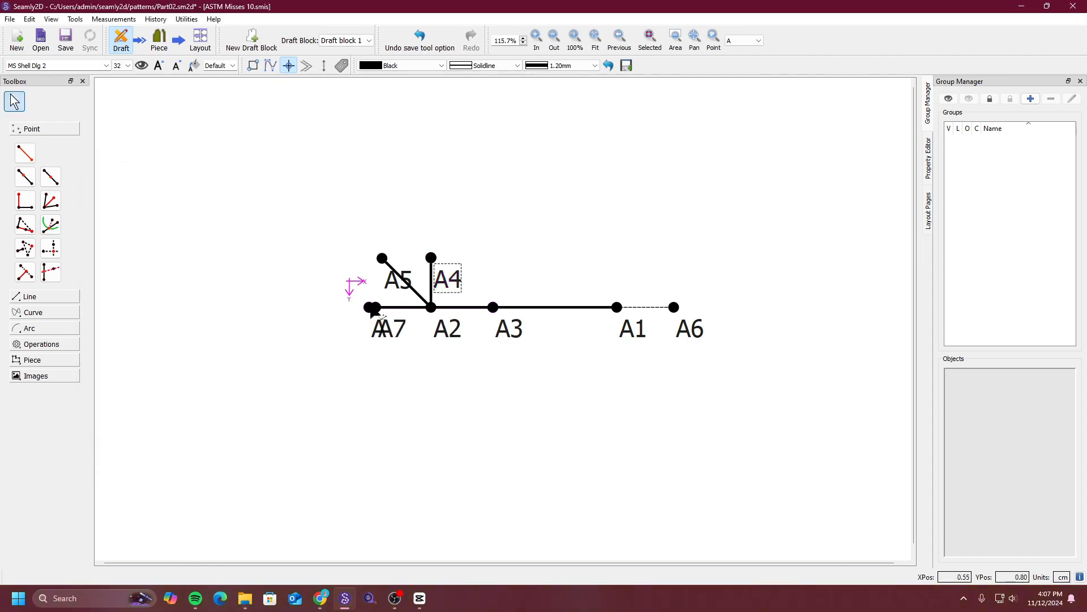
Reopen the options of point A7, set its arc radius to 12 cm, and accept.
ctrl+scroll(342, 288, up, 4)
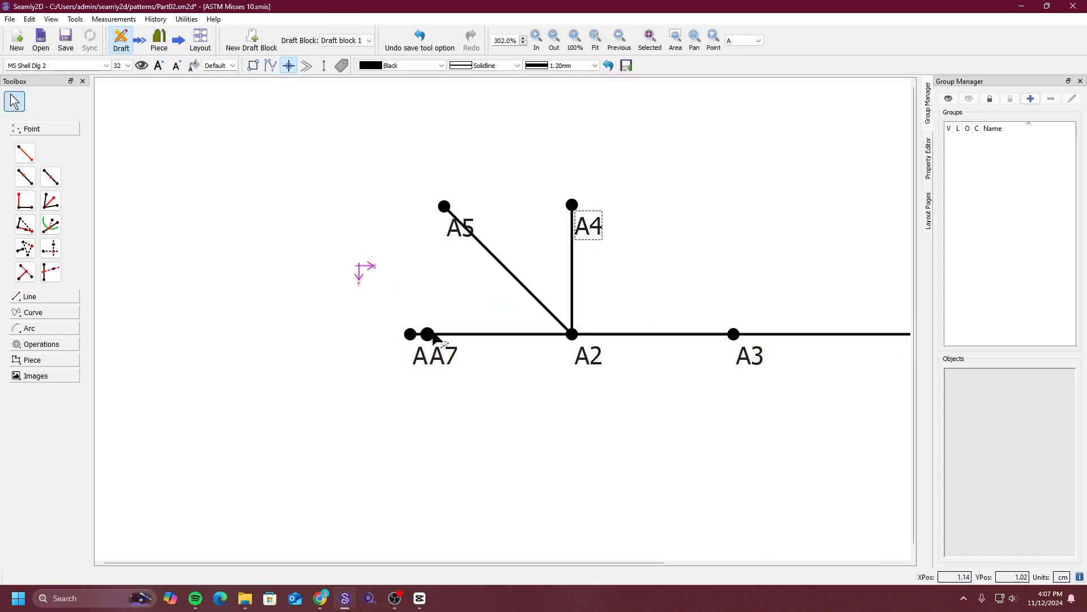
right_click(444, 363)
click(475, 367)
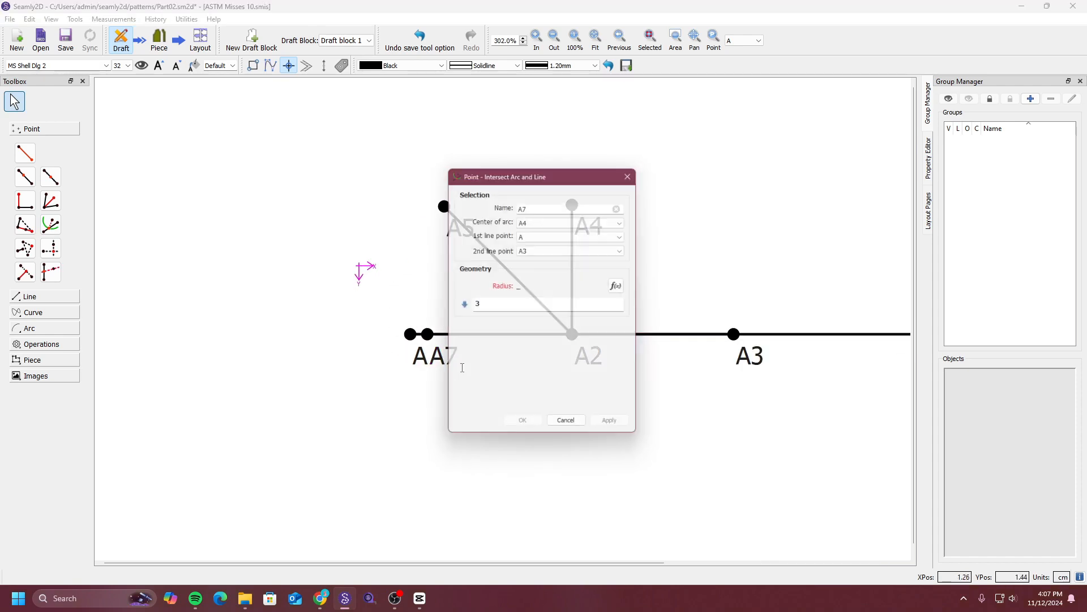
drag(533, 176, 208, 138)
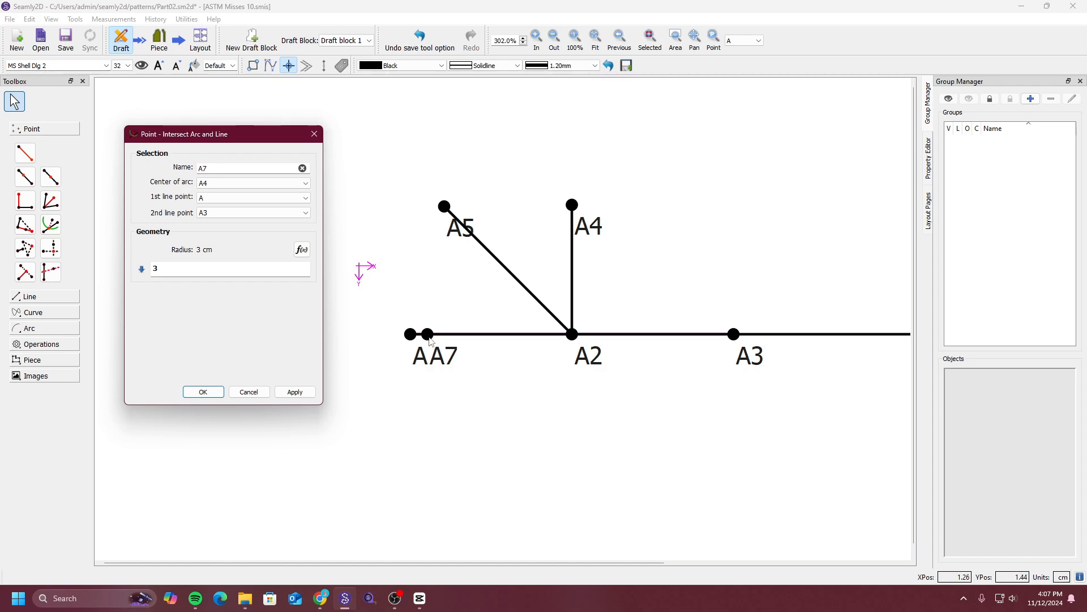
click(174, 271)
key(BackSpace)
click(203, 392)
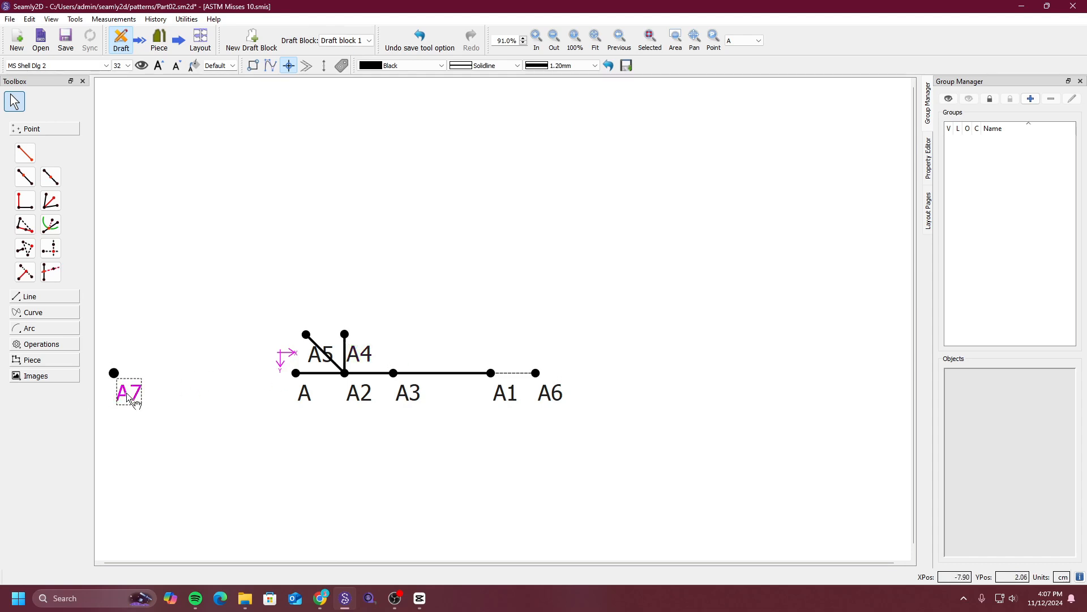
Reopen the options of point A7 and apply an arc radius of 5 cm.
mouse_move(128, 395)
right_click(134, 391)
click(163, 397)
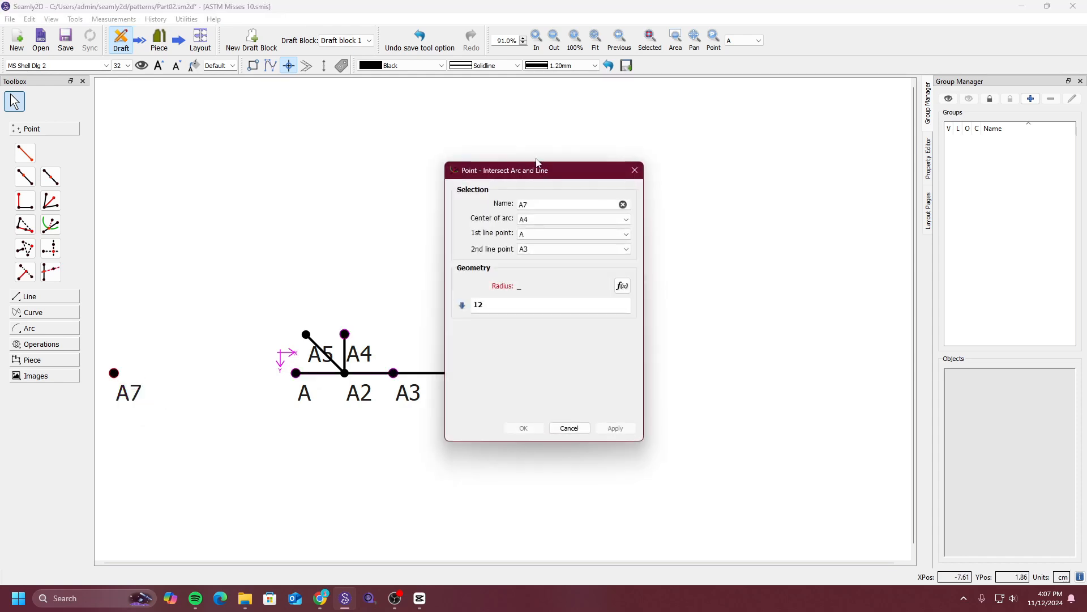
drag(539, 164, 753, 174)
click(729, 309)
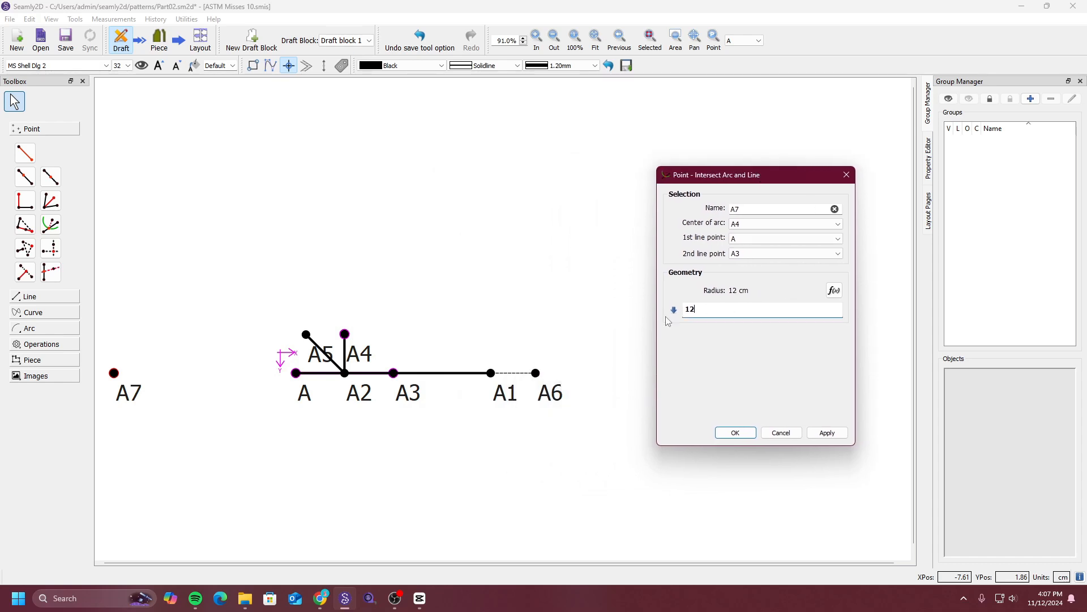
double_click(705, 308)
text(5)
click(824, 434)
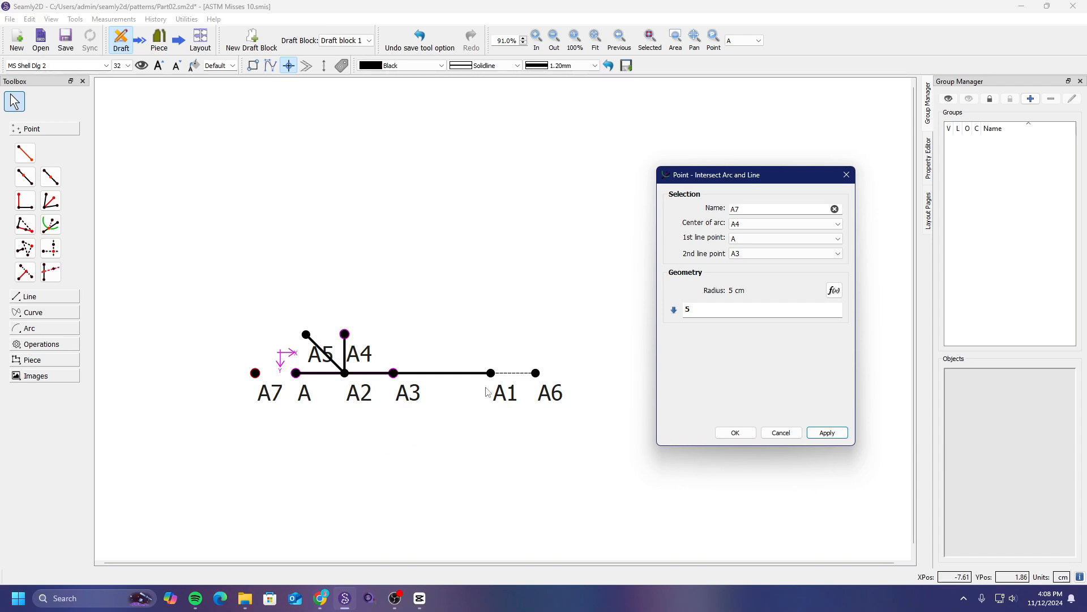
Reverse point A7's line by making A3 the first line point and A the second, and accept the options.
click(762, 242)
click(759, 274)
click(760, 255)
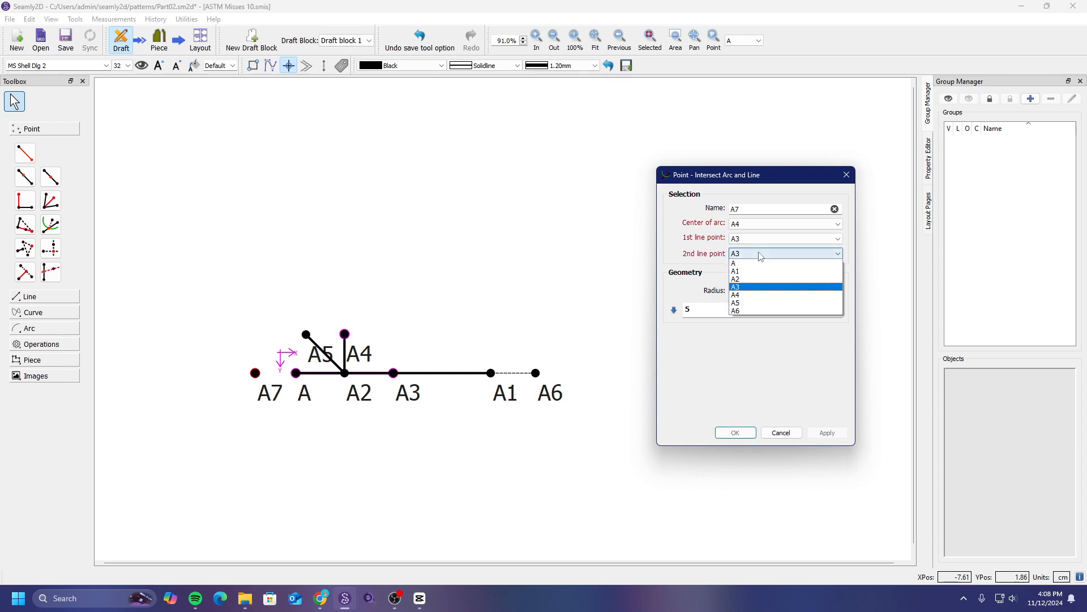
click(758, 263)
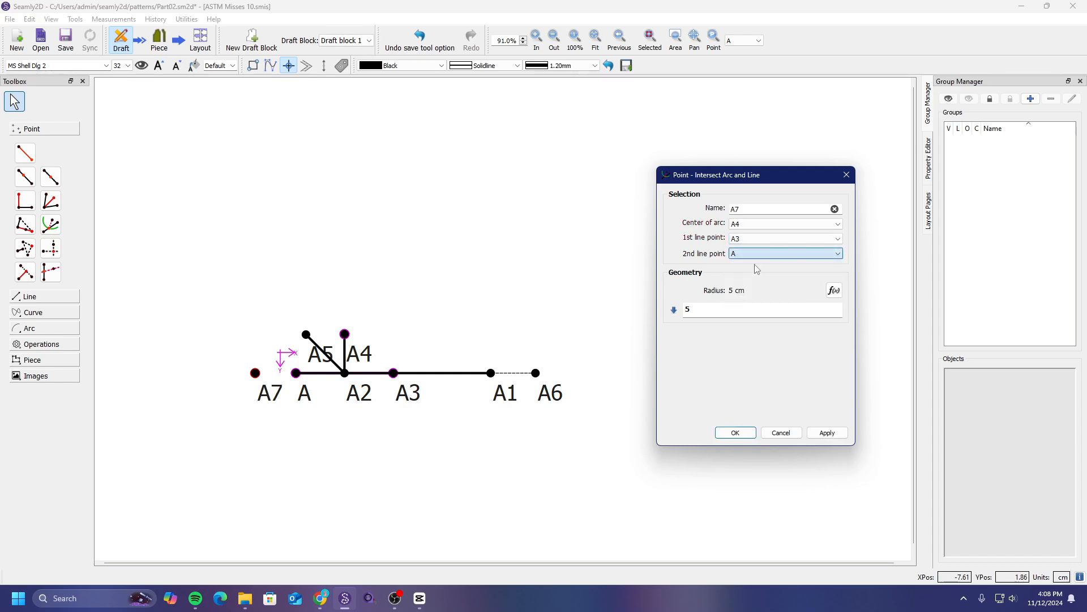
click(825, 434)
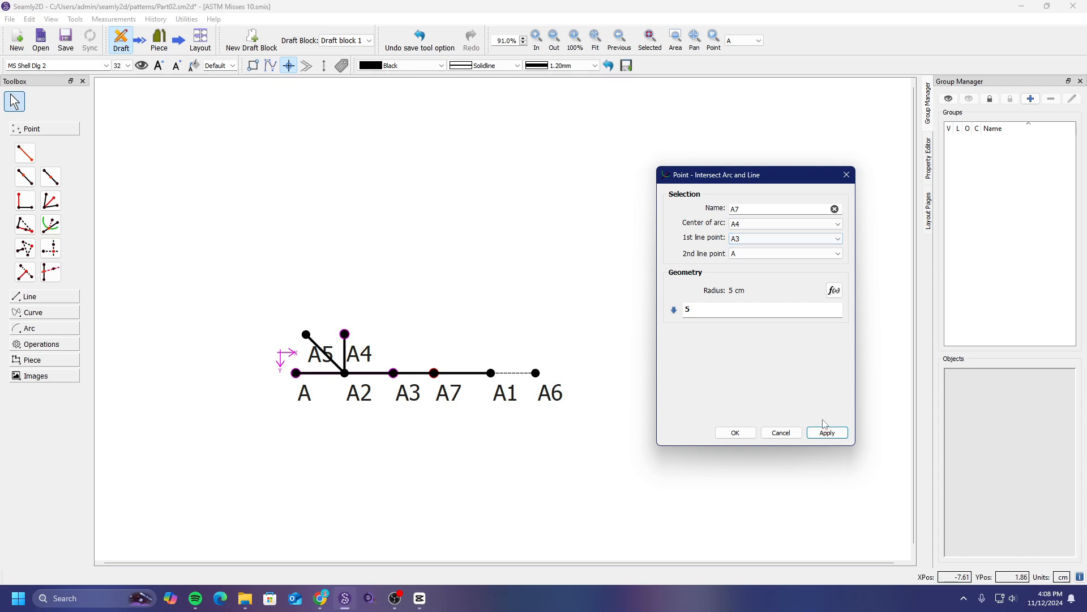
click(735, 432)
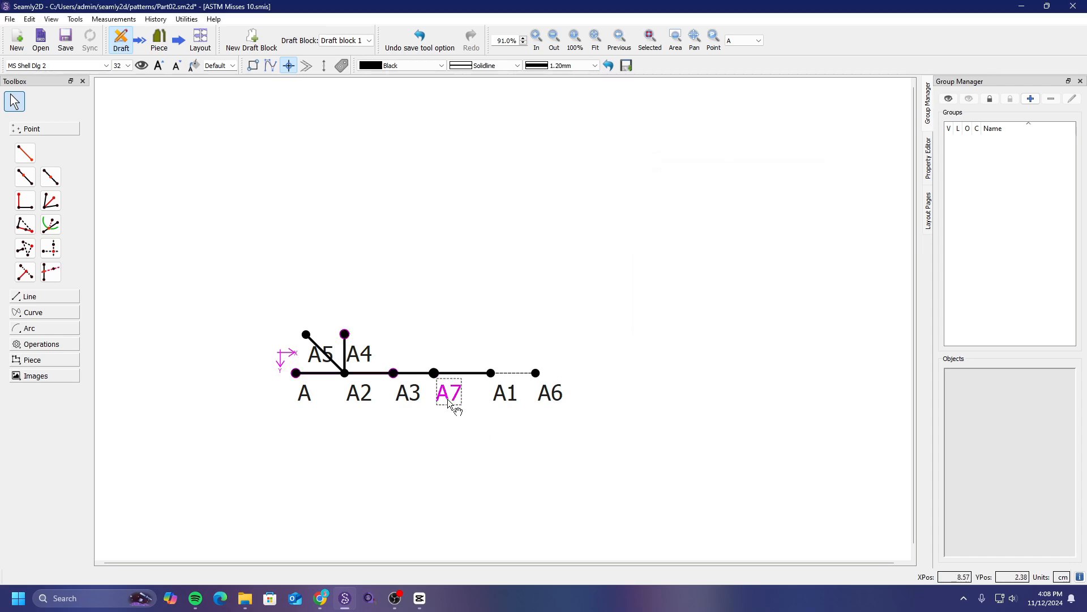
Delete the arc-line intersection point A7 from the draft.
key(Delete)
click(577, 318)
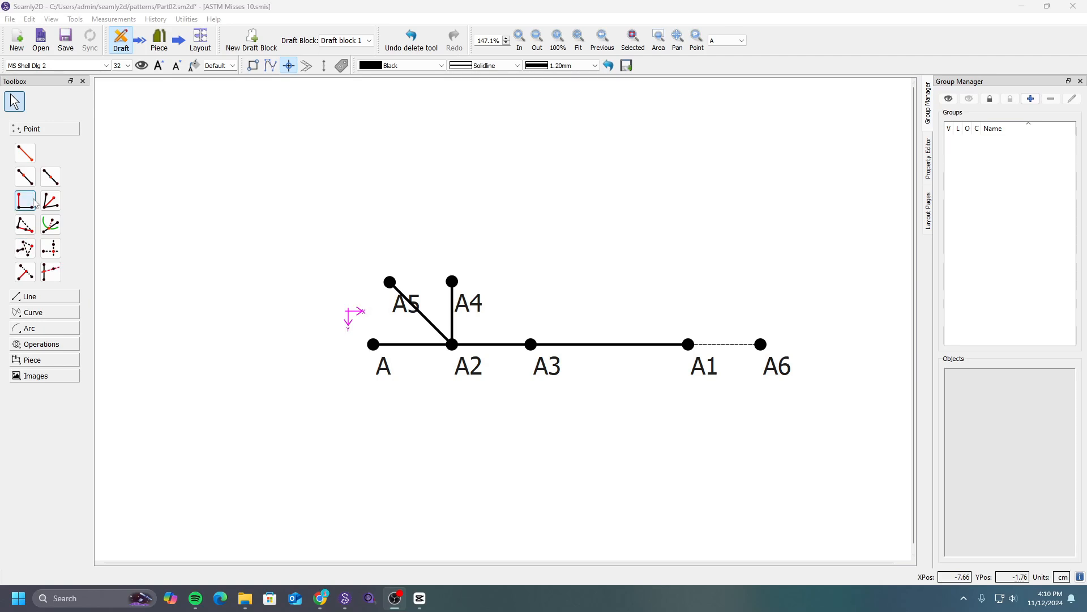
Create an On Perpendicular point A7 below A3, using A3 as first point and A2 as second point.
click(26, 202)
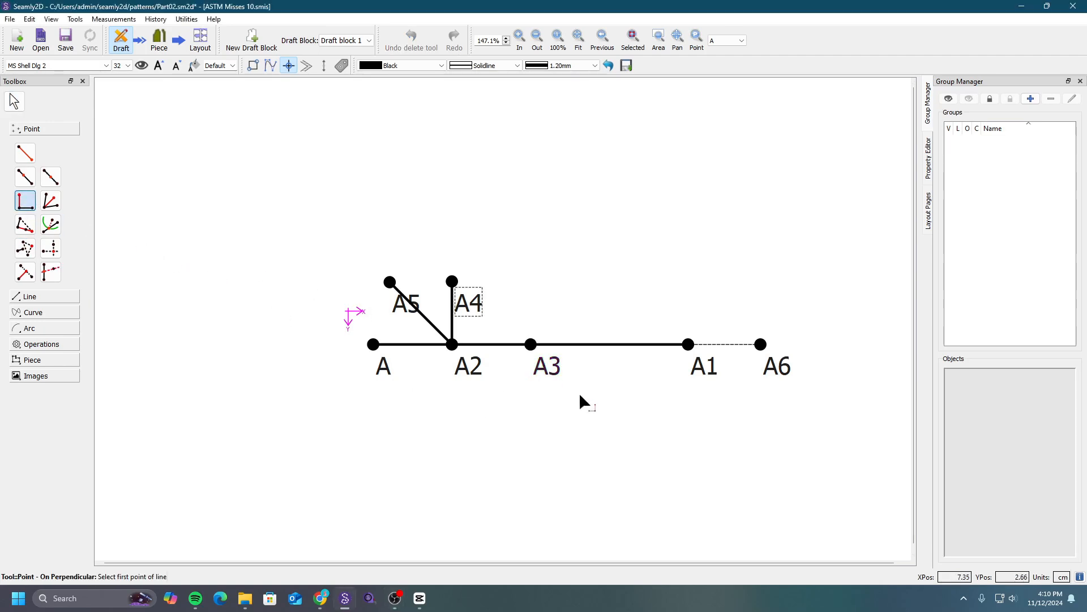
click(544, 367)
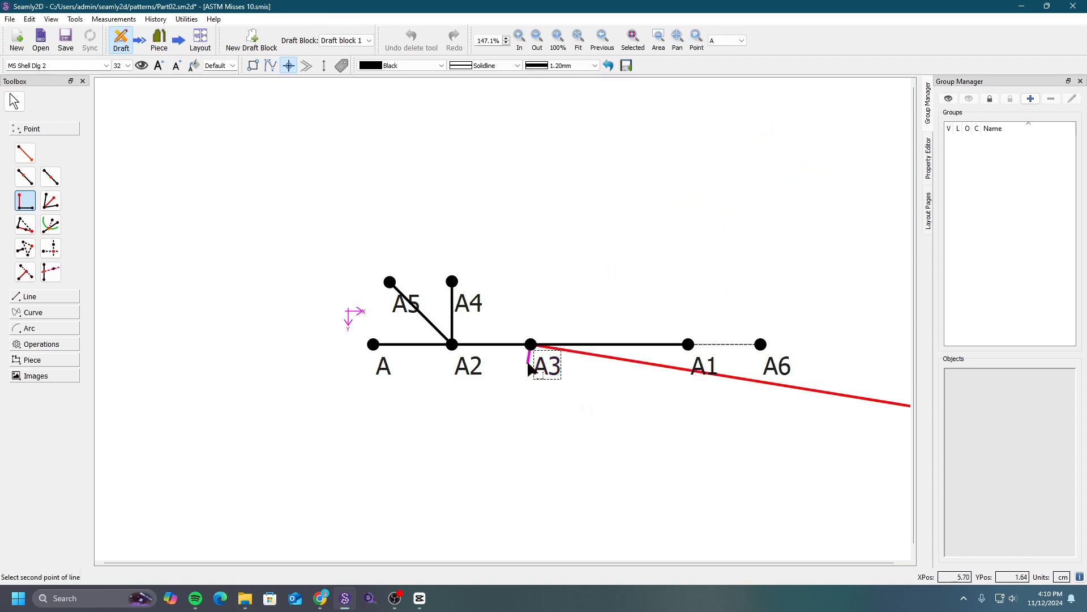
click(470, 368)
click(536, 296)
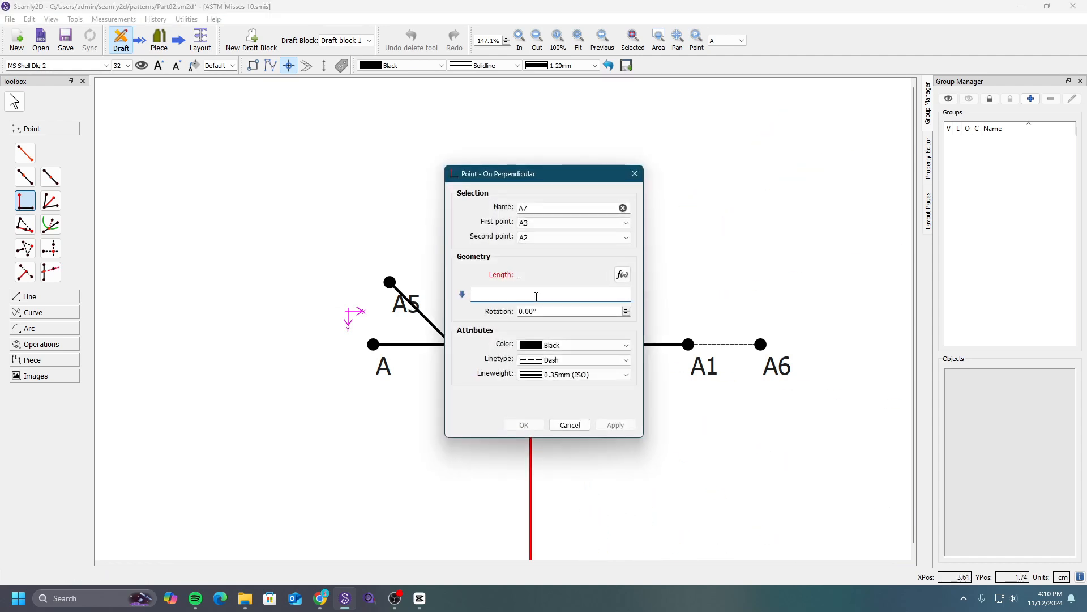
click(616, 424)
click(535, 426)
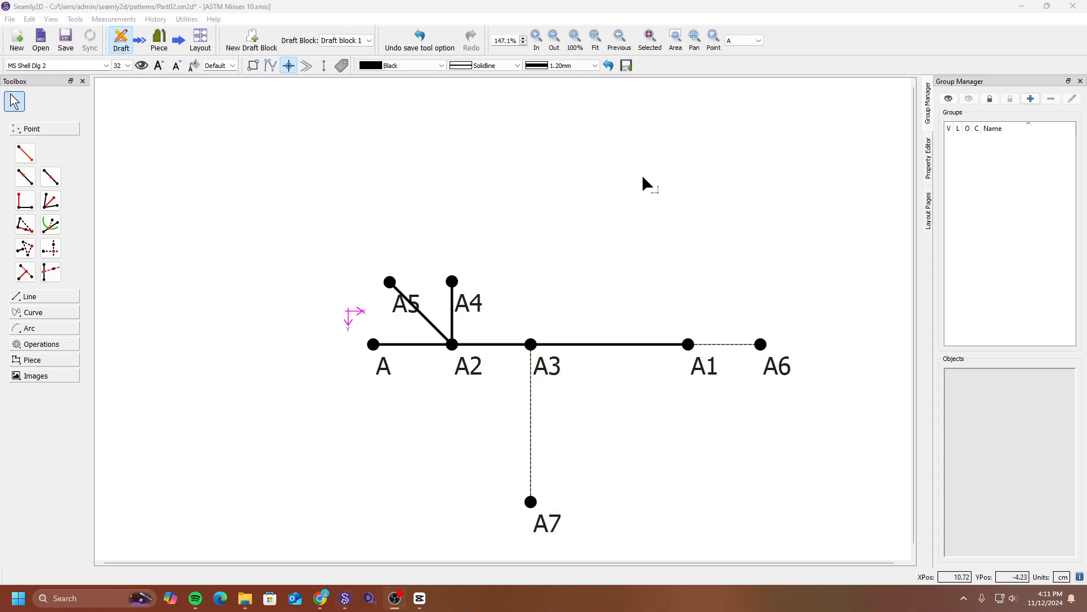
Create an Intersect Axis and Triangle point with the axis from A to A6, first point A4 and second point A7.
click(27, 253)
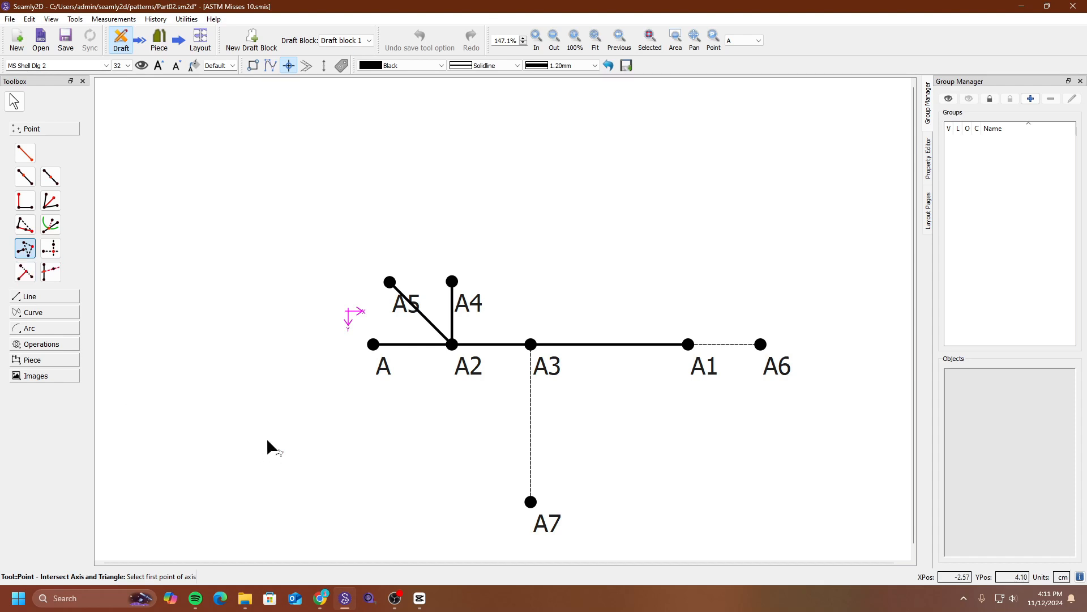
click(381, 368)
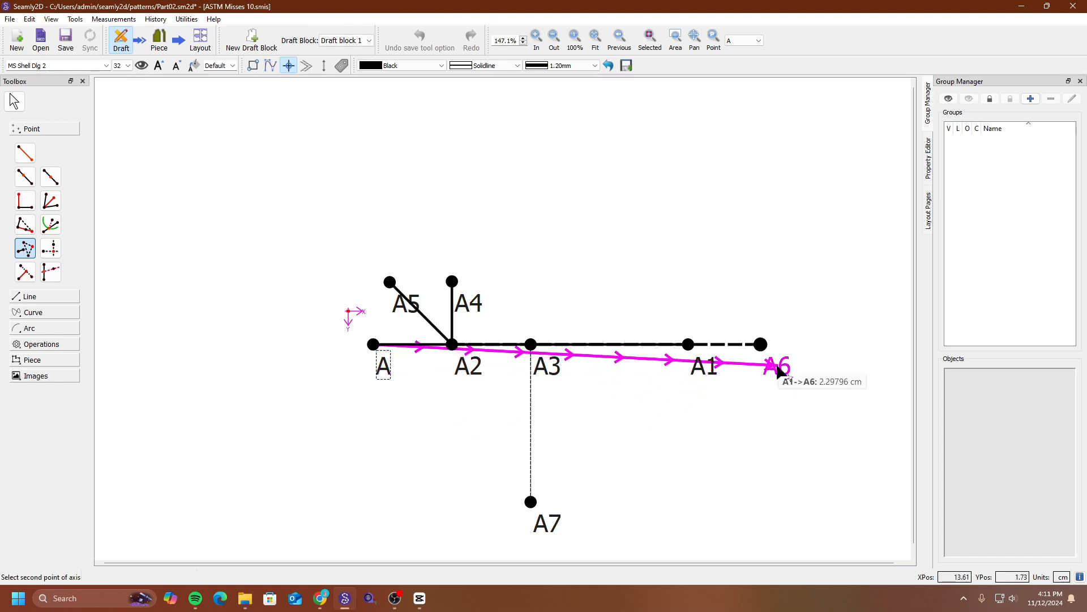
click(778, 368)
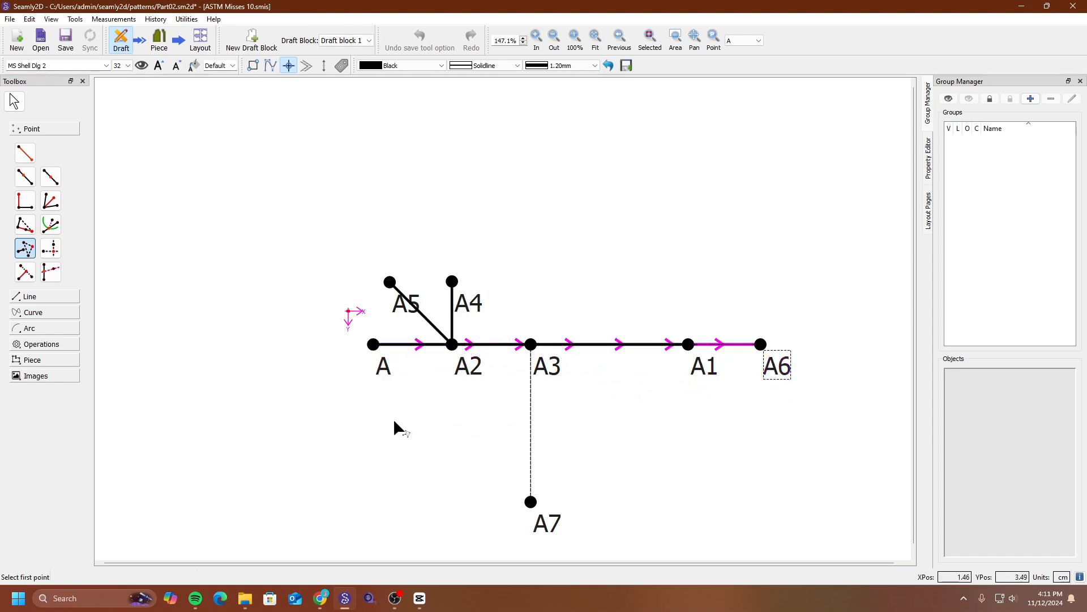
click(475, 307)
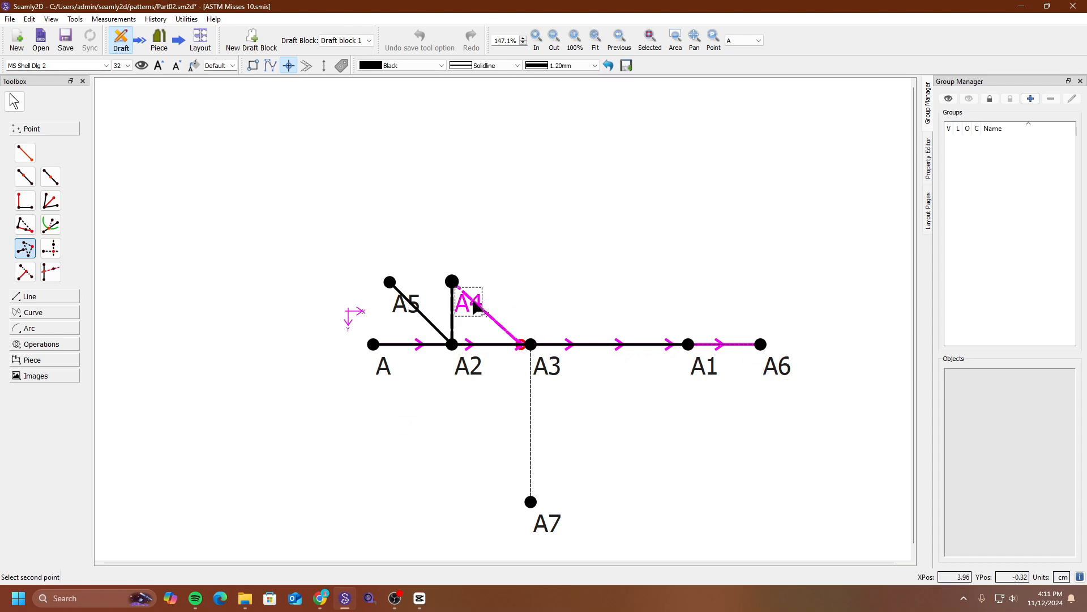
click(532, 503)
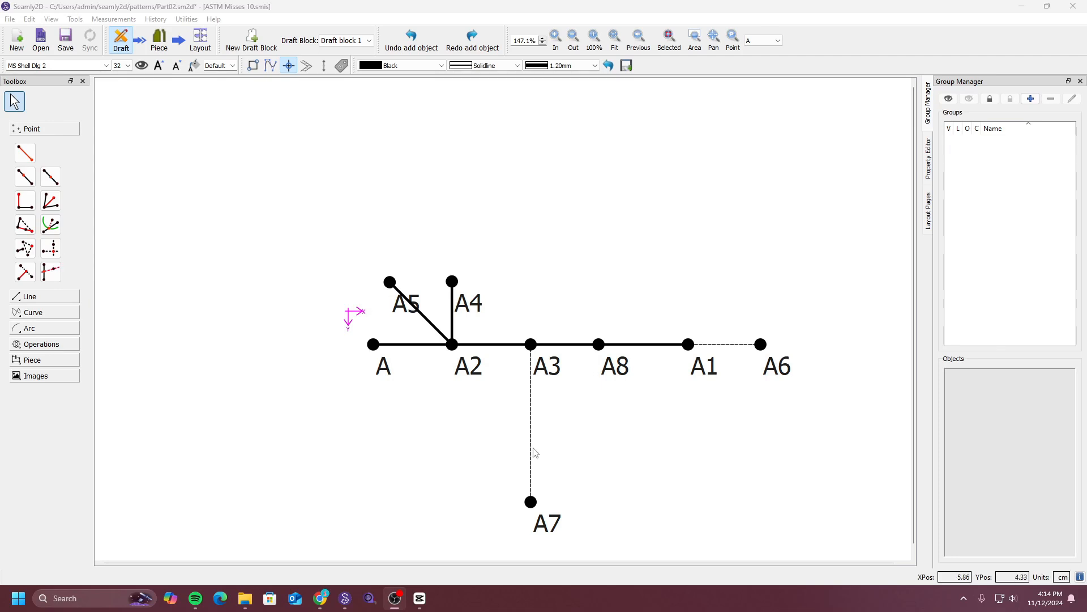
Create an Intersect XY point taking its X value from A8 and its Y value from A7.
click(52, 250)
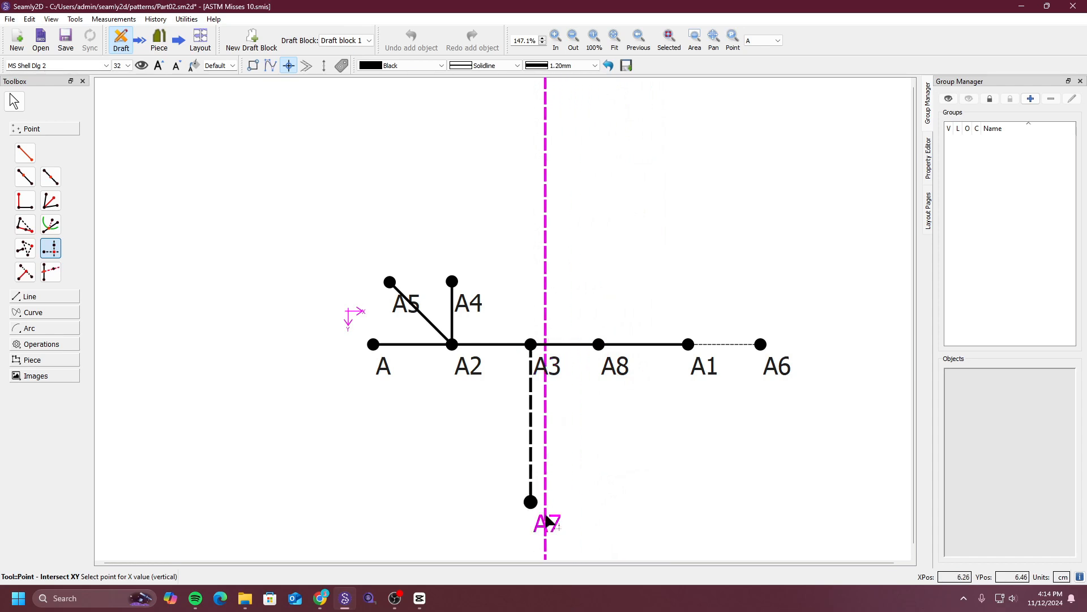
click(621, 368)
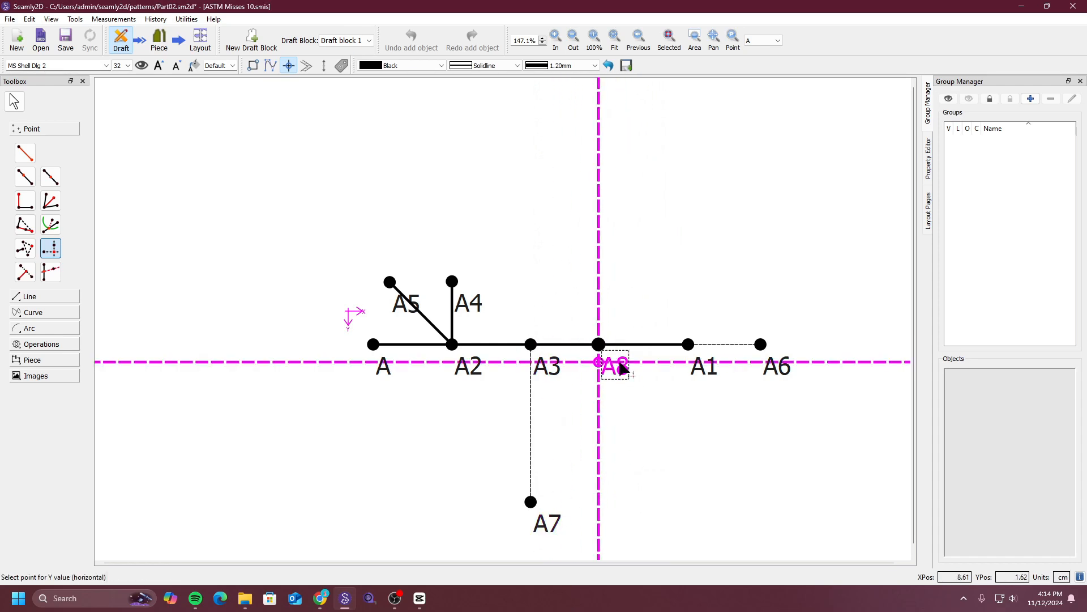
click(546, 522)
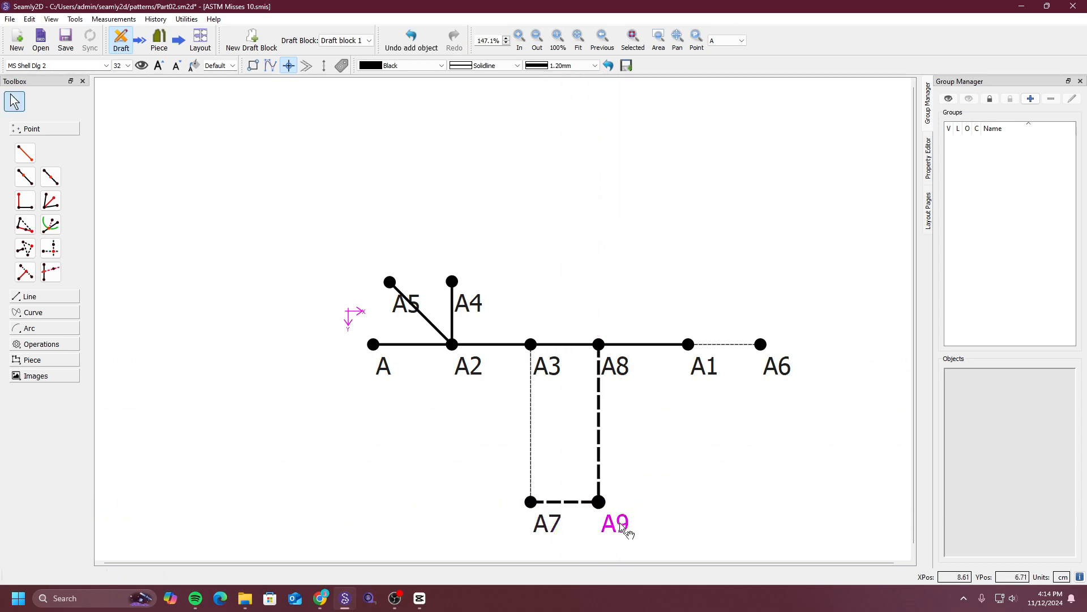
mouse_move(619, 522)
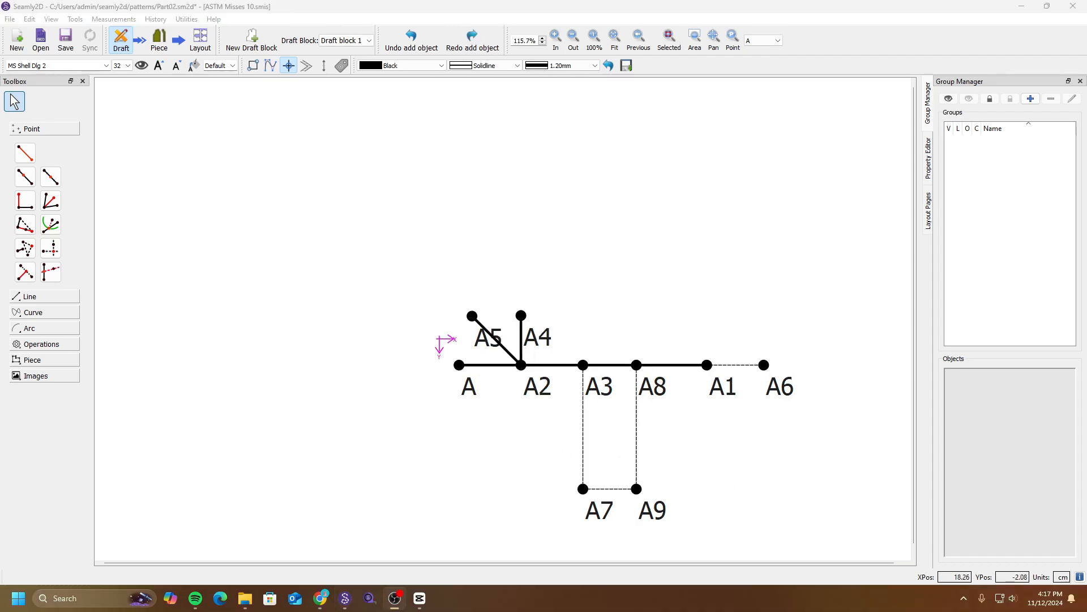
Create an Intersect Line and Perpendicular point with base point A8 and the line from A5 to A2.
click(25, 279)
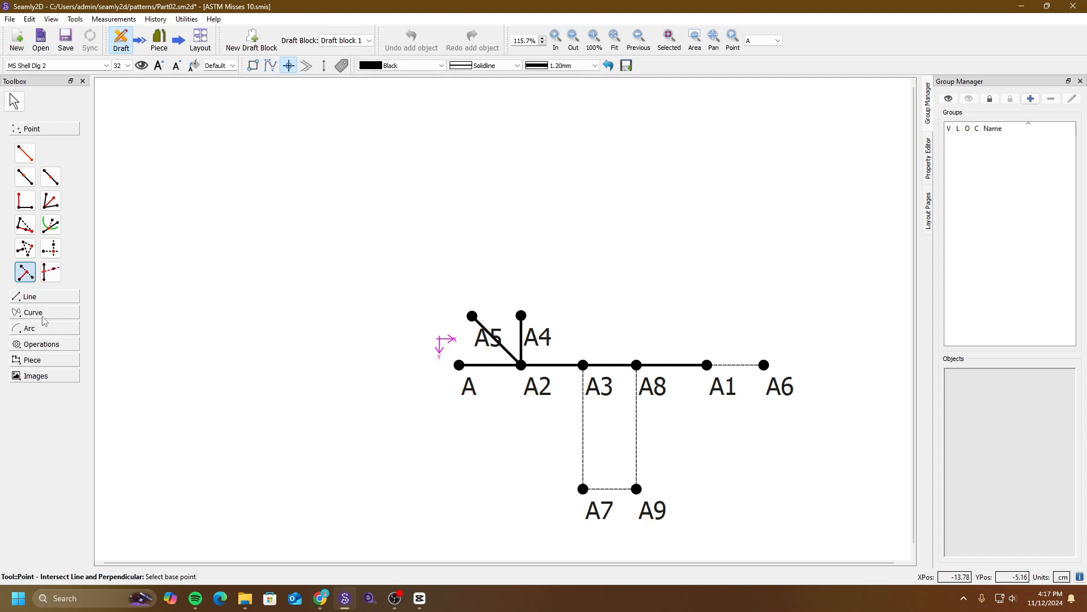
click(661, 391)
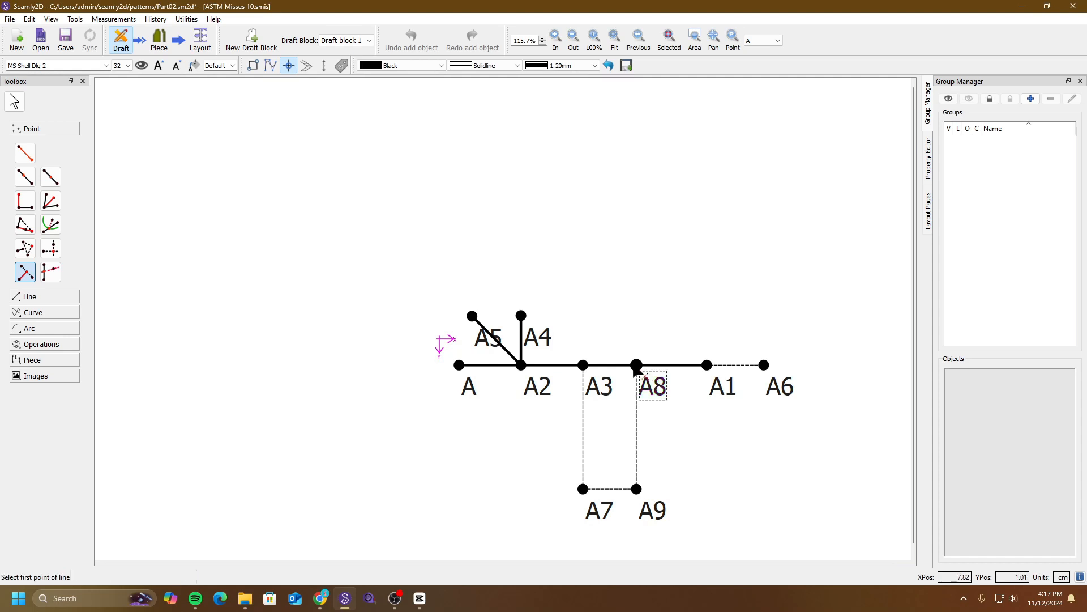
click(494, 339)
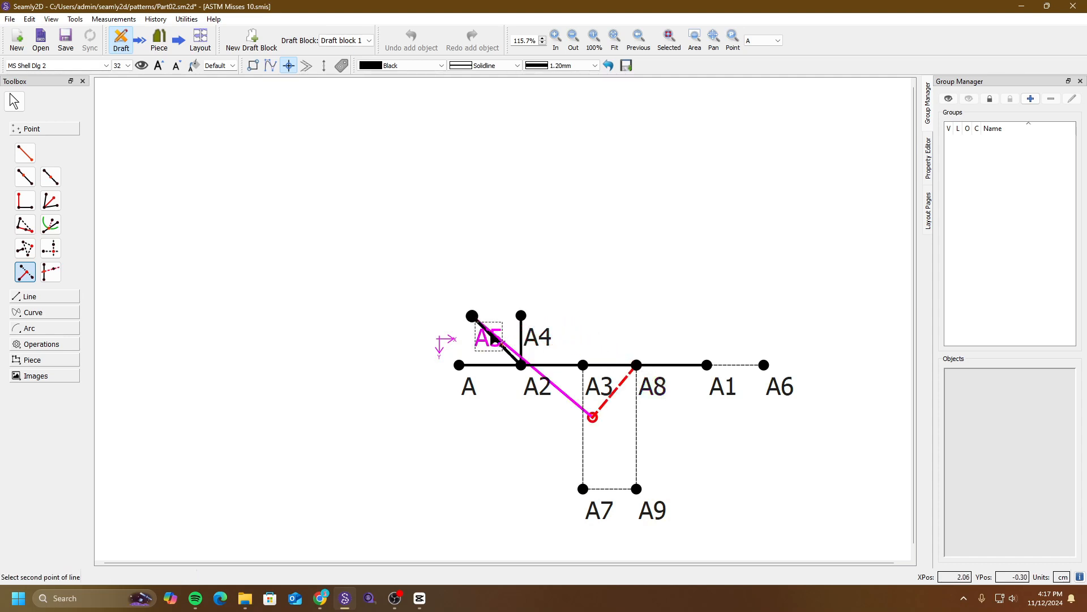
click(540, 388)
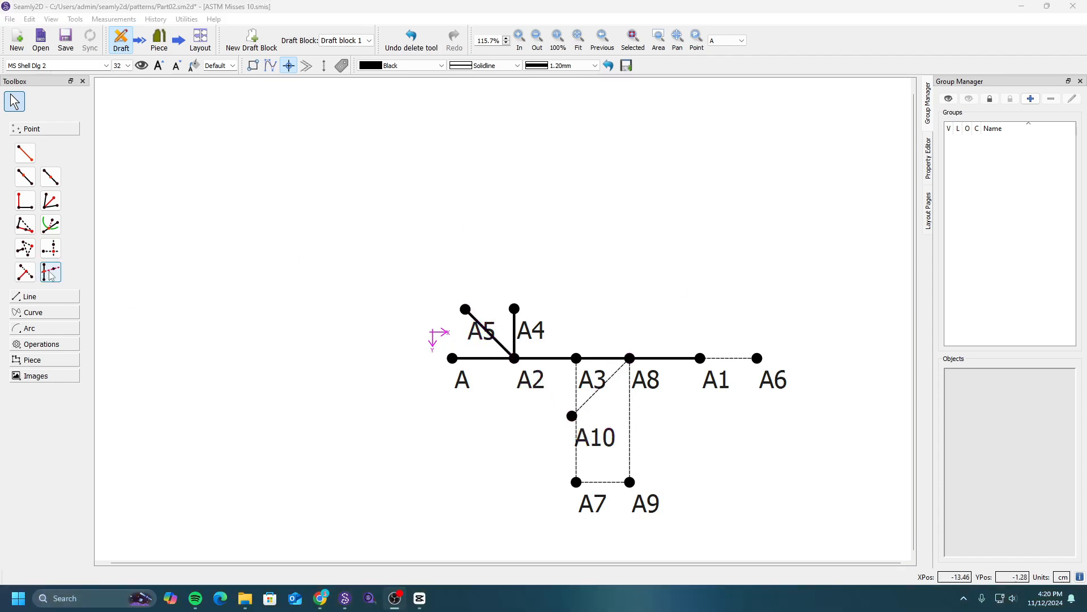
Create an Intersect Line and Axis point on the line from A to A3, with axis point A9 and an angle of about 155.17°.
click(51, 274)
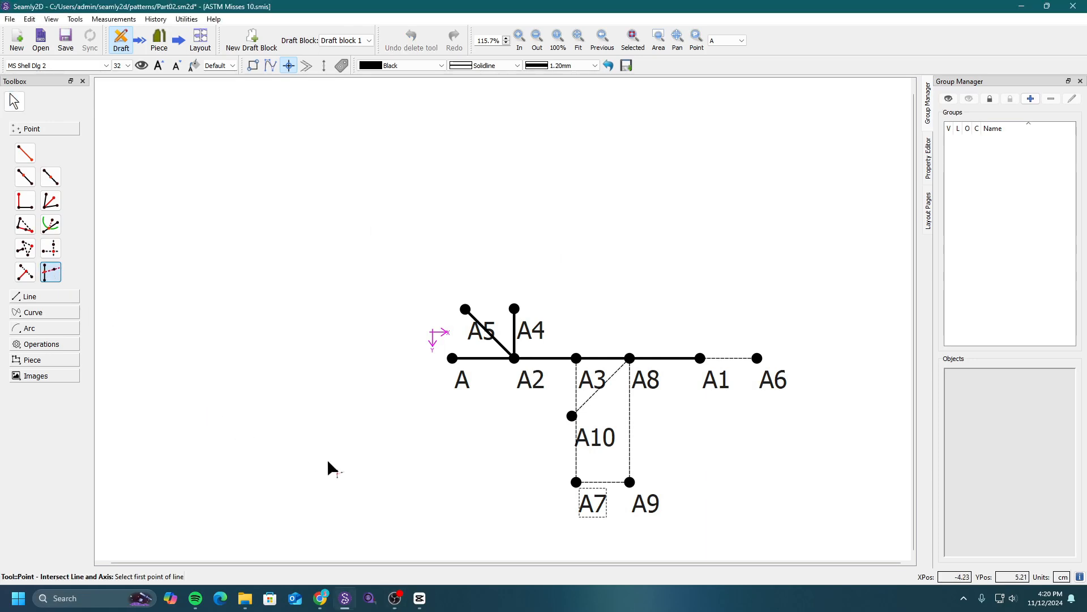
click(461, 388)
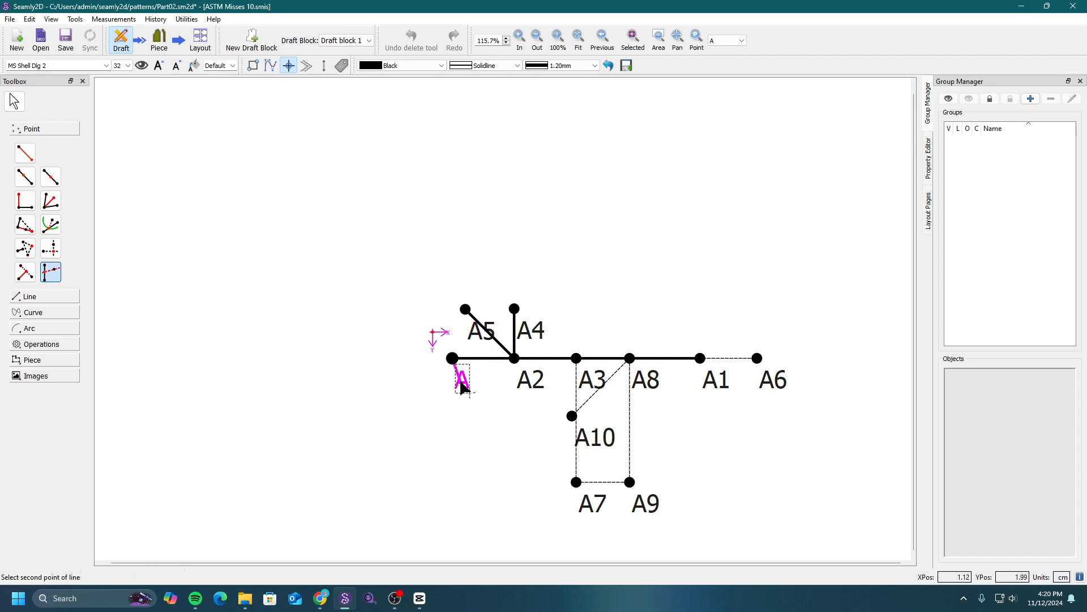
click(591, 388)
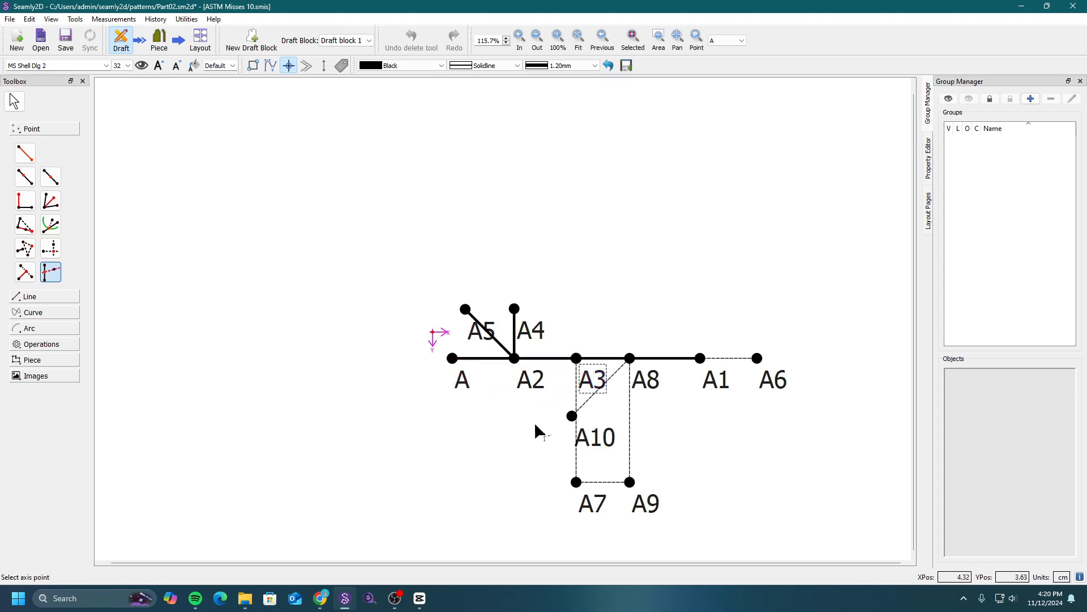
click(655, 515)
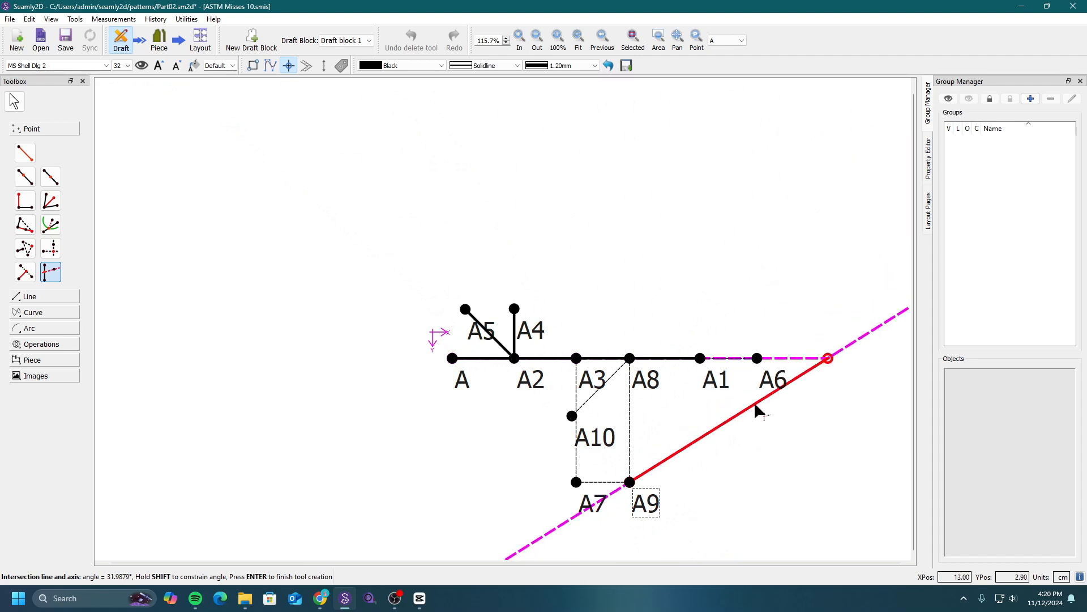
click(458, 407)
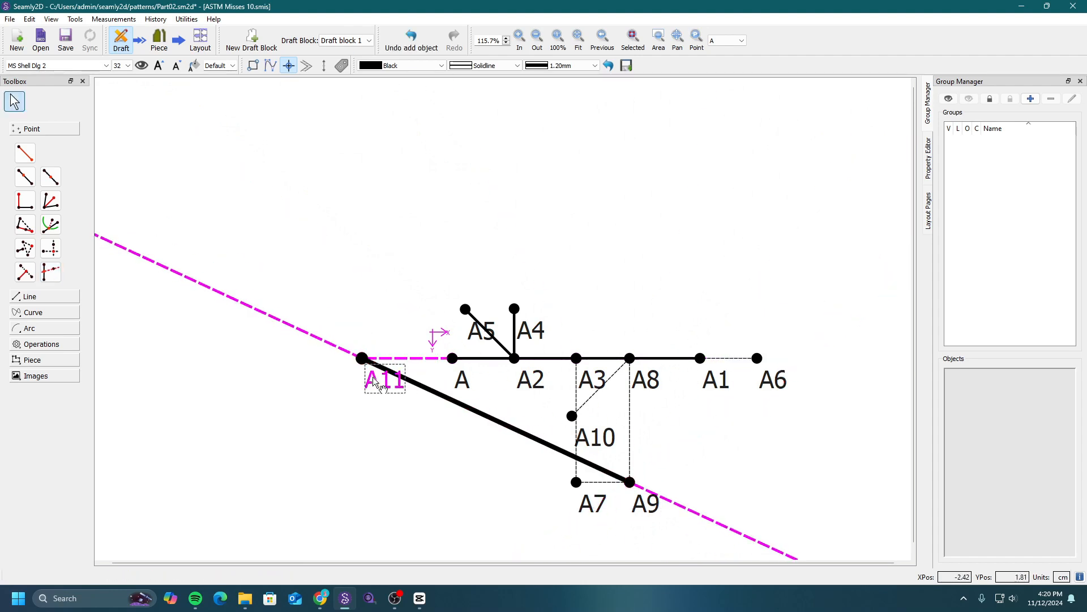
Review point A11's Intersect Line and Axis properties without changing them, and move its label below and left of the point.
right_click(371, 375)
click(406, 383)
drag(532, 168, 177, 150)
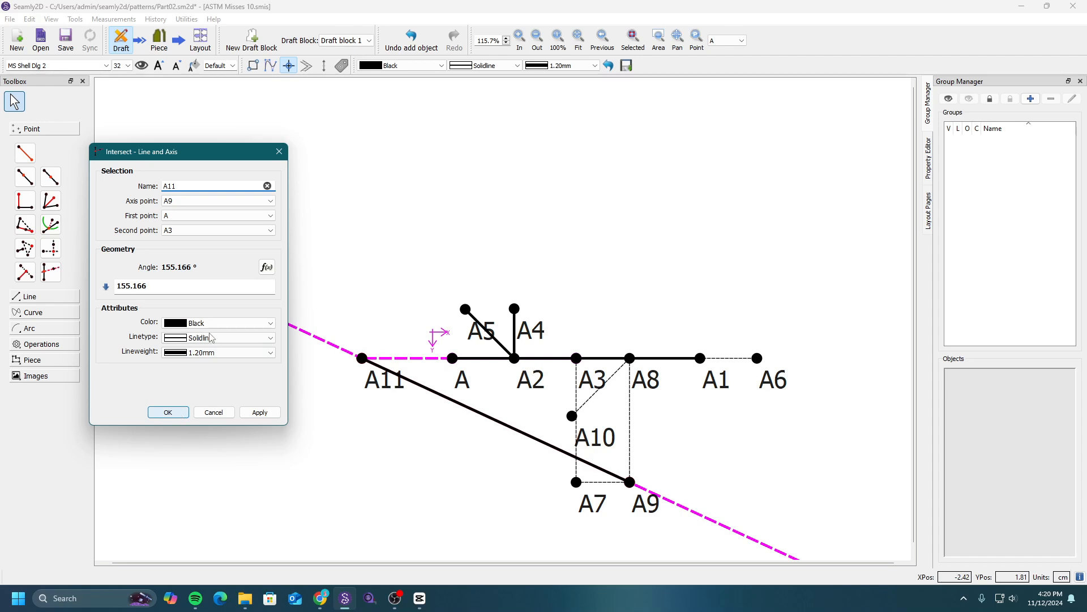
drag(224, 160, 252, 170)
click(306, 162)
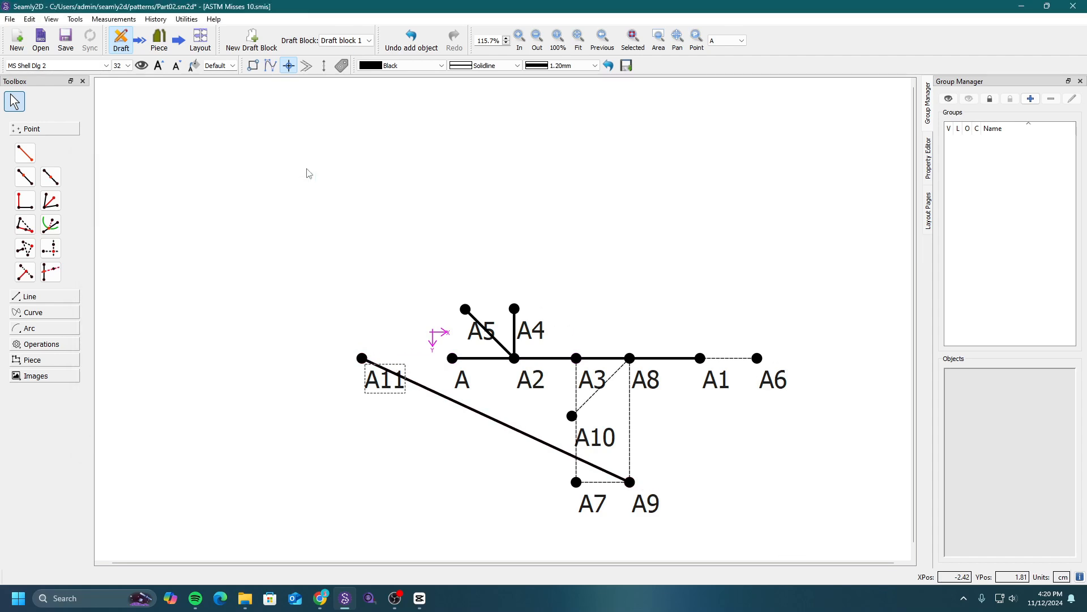
drag(380, 385, 322, 401)
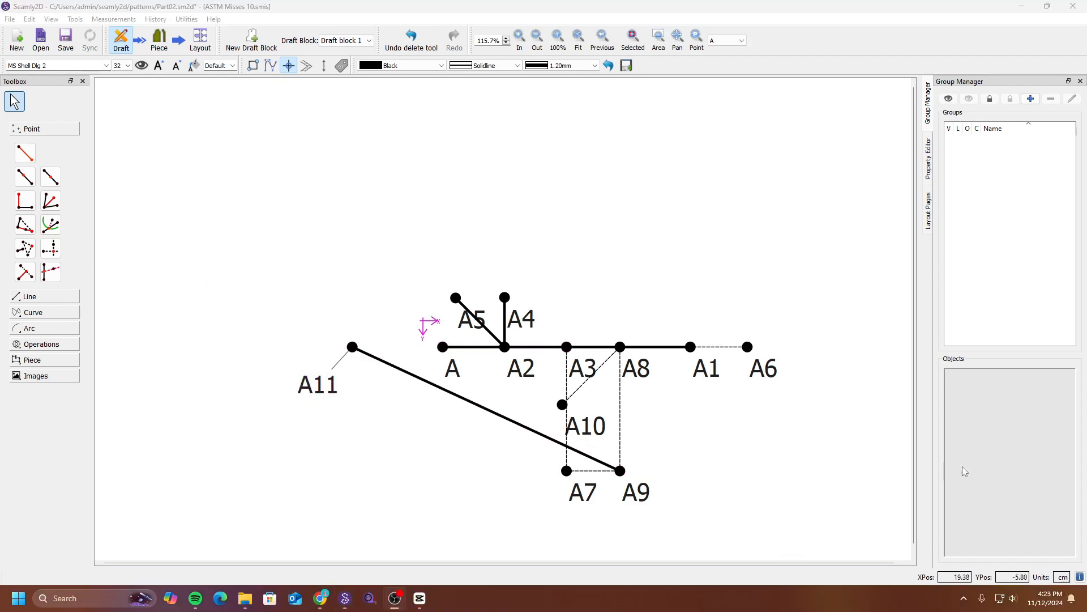
Create an Intersect Lines point where the line from A8 to A10 meets the line from A9 to A11, and inspect its segment lengths.
click(52, 299)
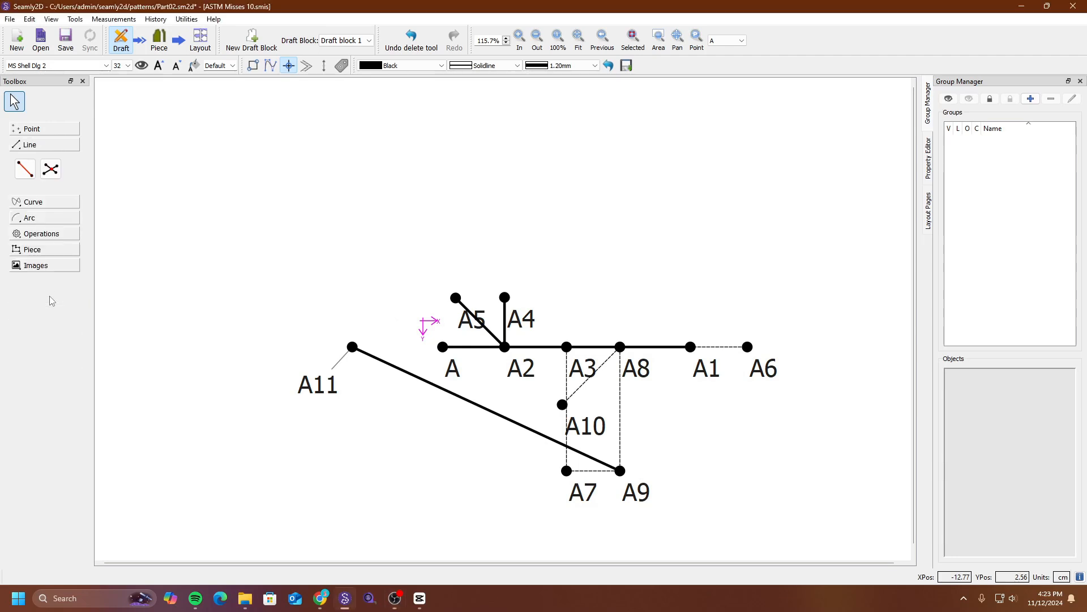
click(51, 175)
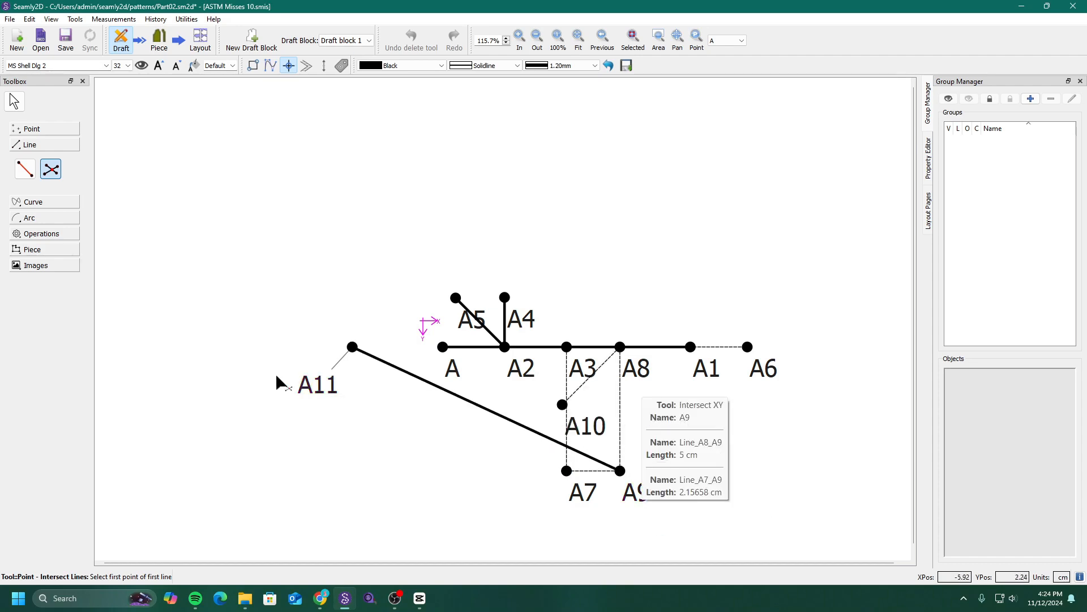
click(637, 369)
click(588, 430)
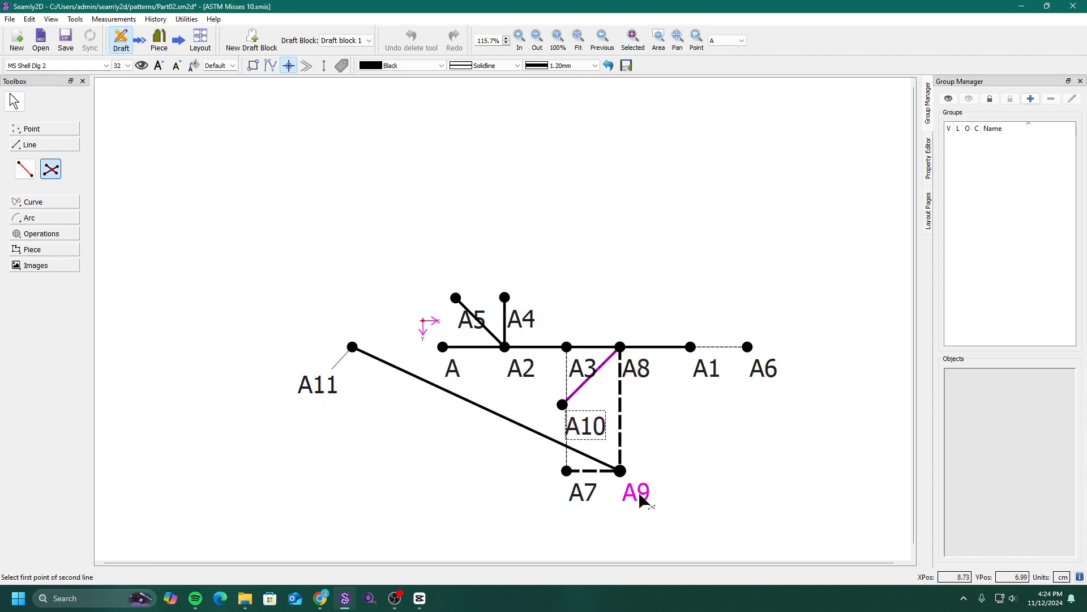
click(636, 491)
click(324, 394)
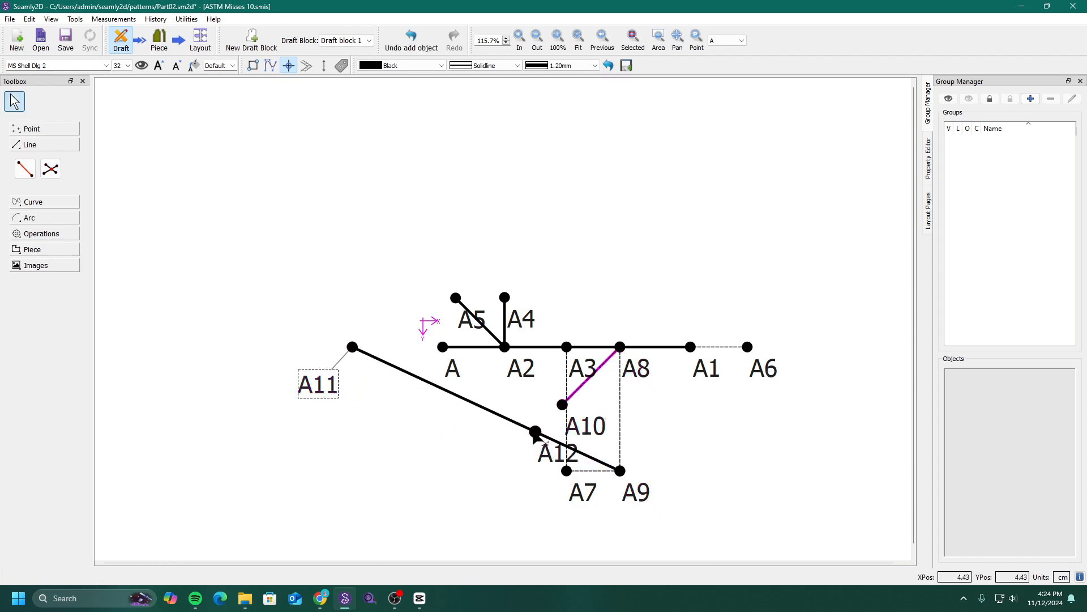
mouse_move(535, 435)
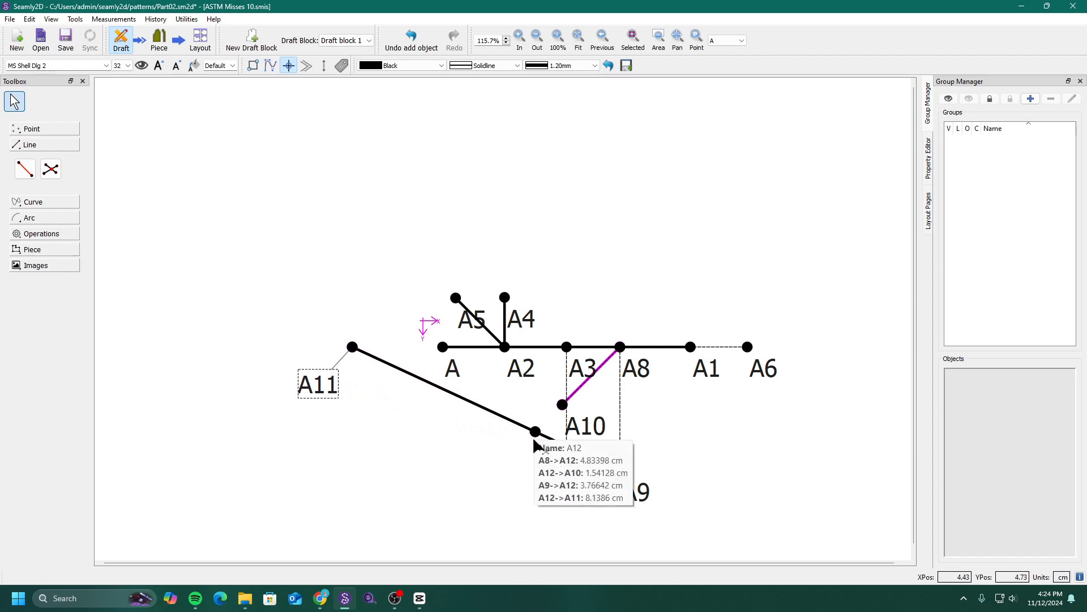